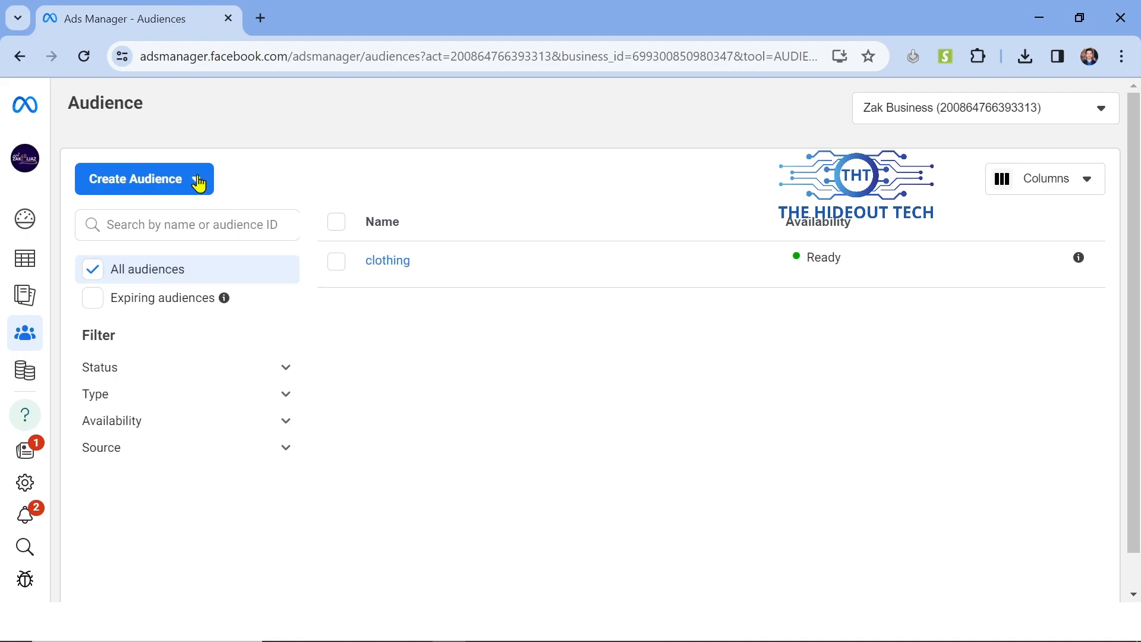
# Start a new saved audience and name it "Clothing Brand - 01".
pyautogui.click(147, 177)
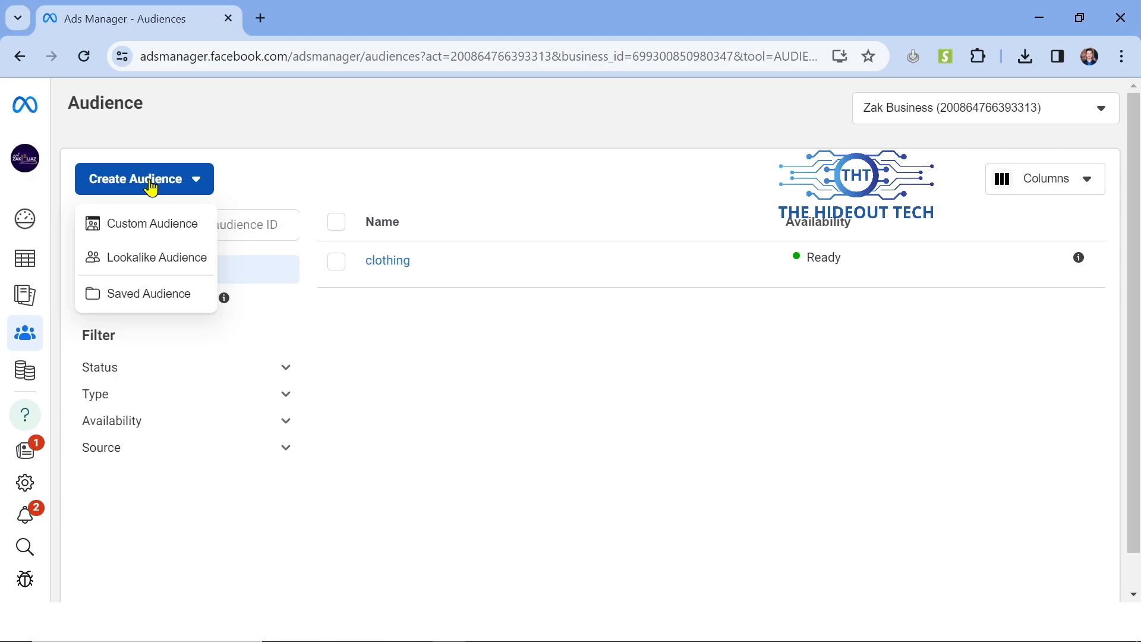
pyautogui.click(116, 303)
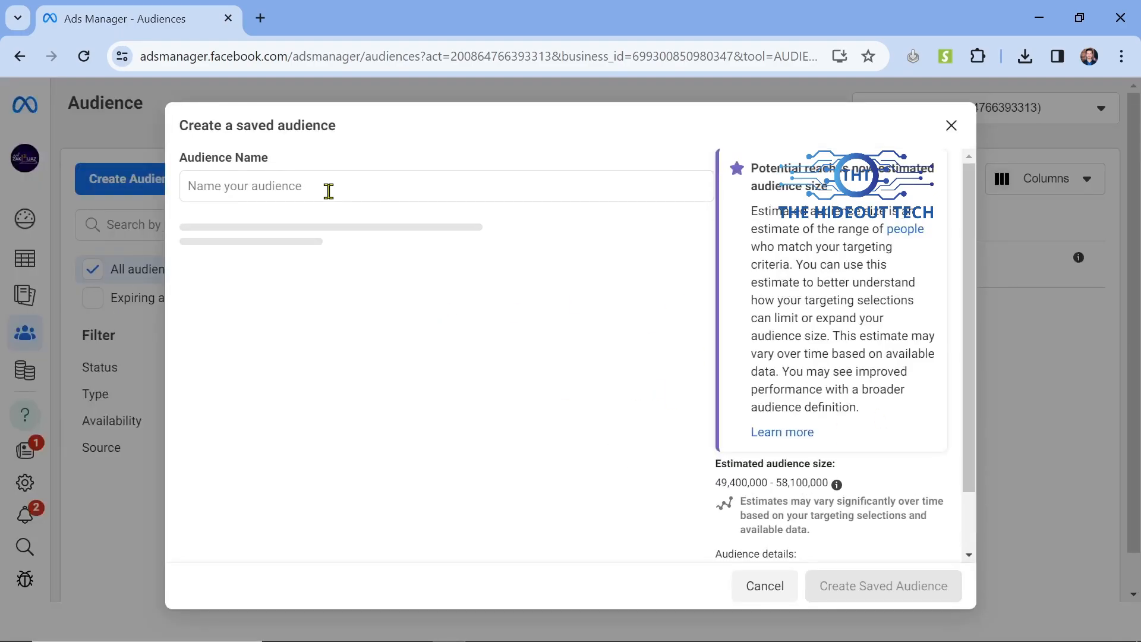
pyautogui.click(329, 188)
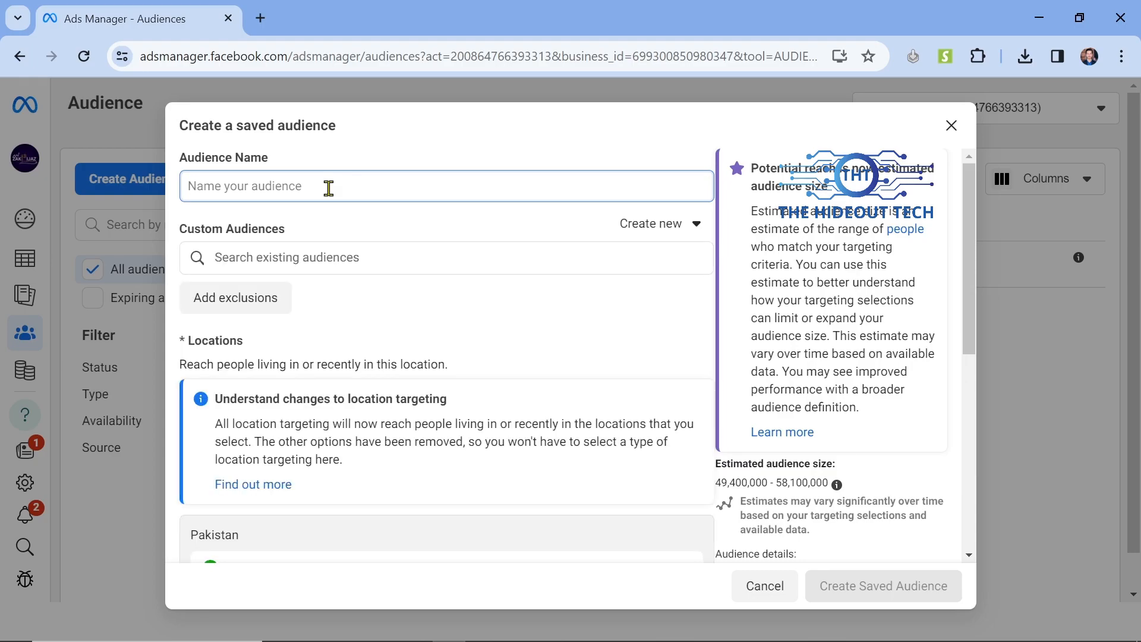
pyautogui.write('T')
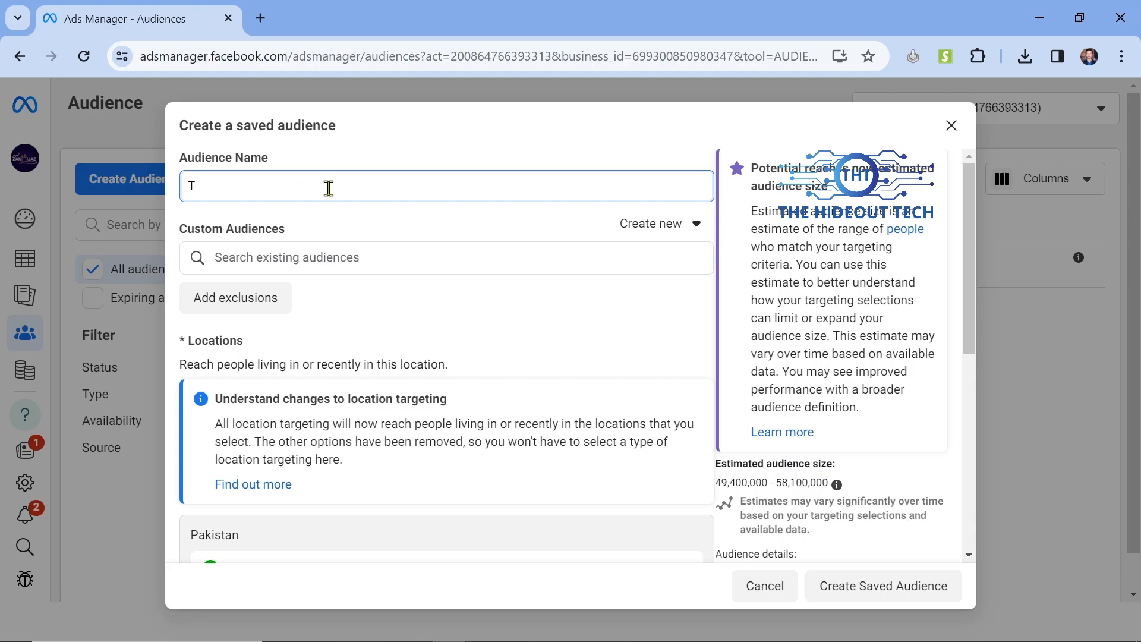
pyautogui.press('BackSpace')
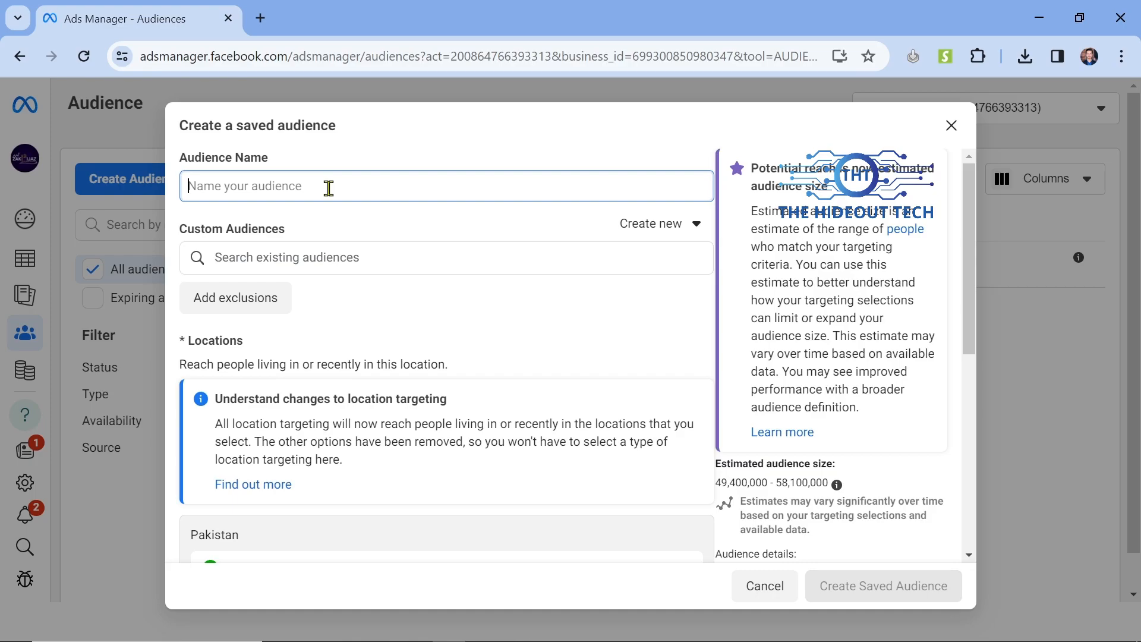
pyautogui.write('Clothing Brand - 01')
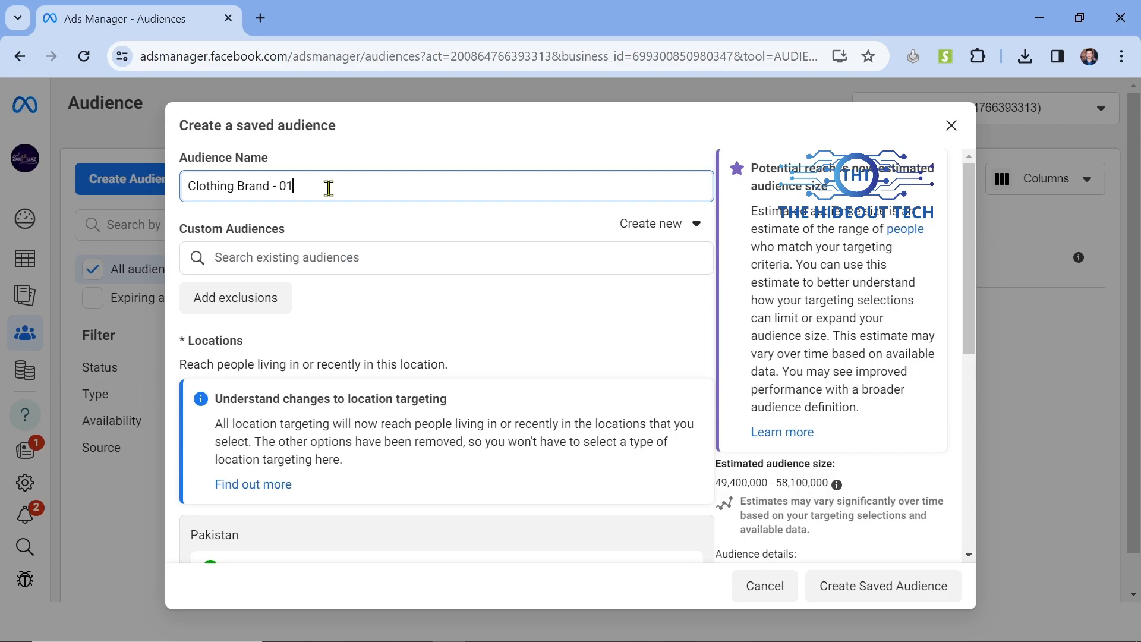
pyautogui.click(550, 301)
# Examine the detailed targeting categories along with the audience's location, age and gender settings.
pyautogui.scroll(-6, 553, 301)
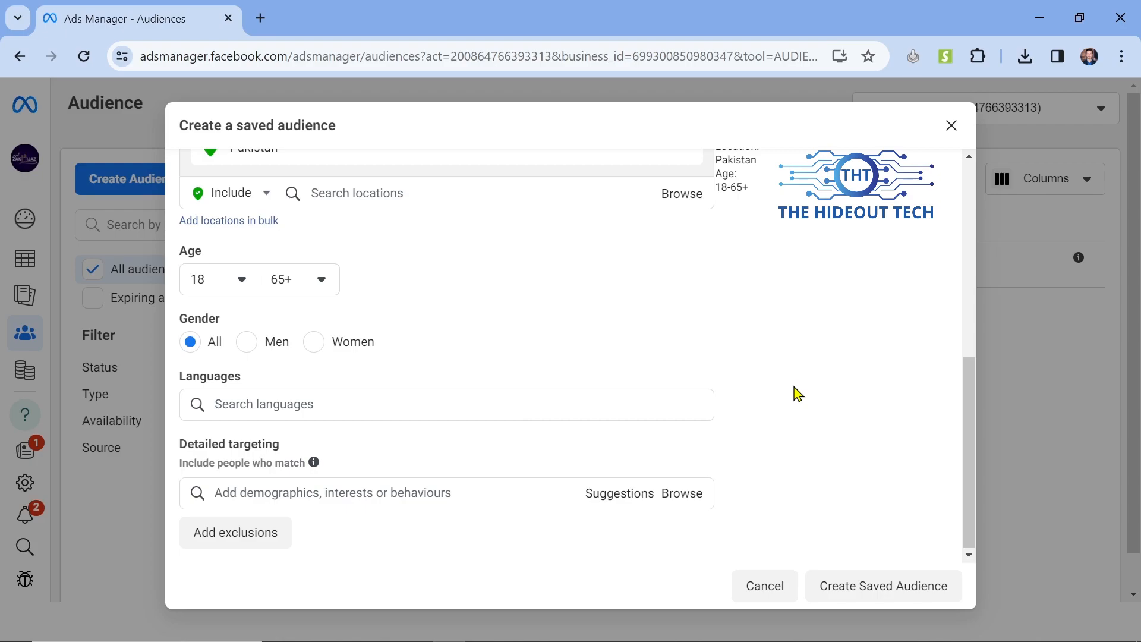
pyautogui.click(446, 488)
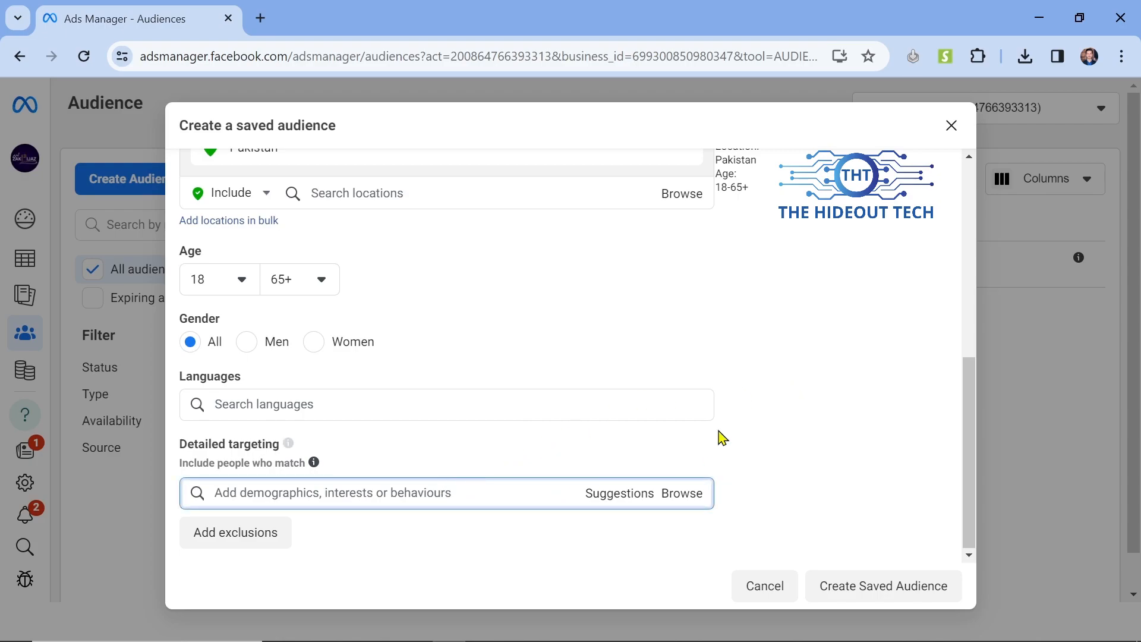
pyautogui.click(684, 495)
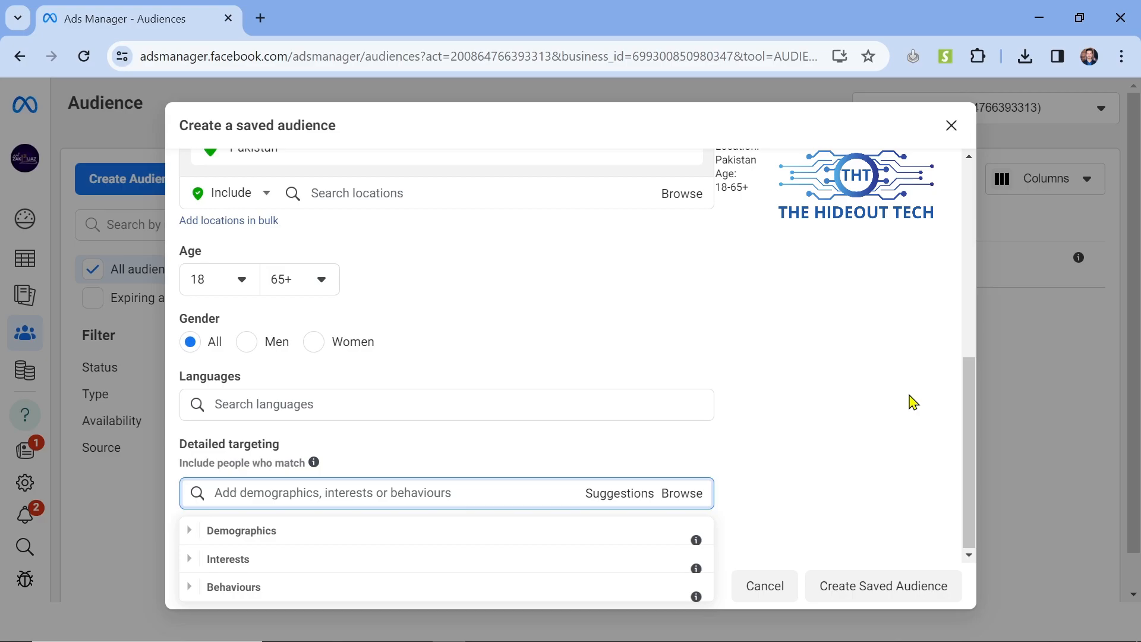
pyautogui.scroll(7, 914, 403)
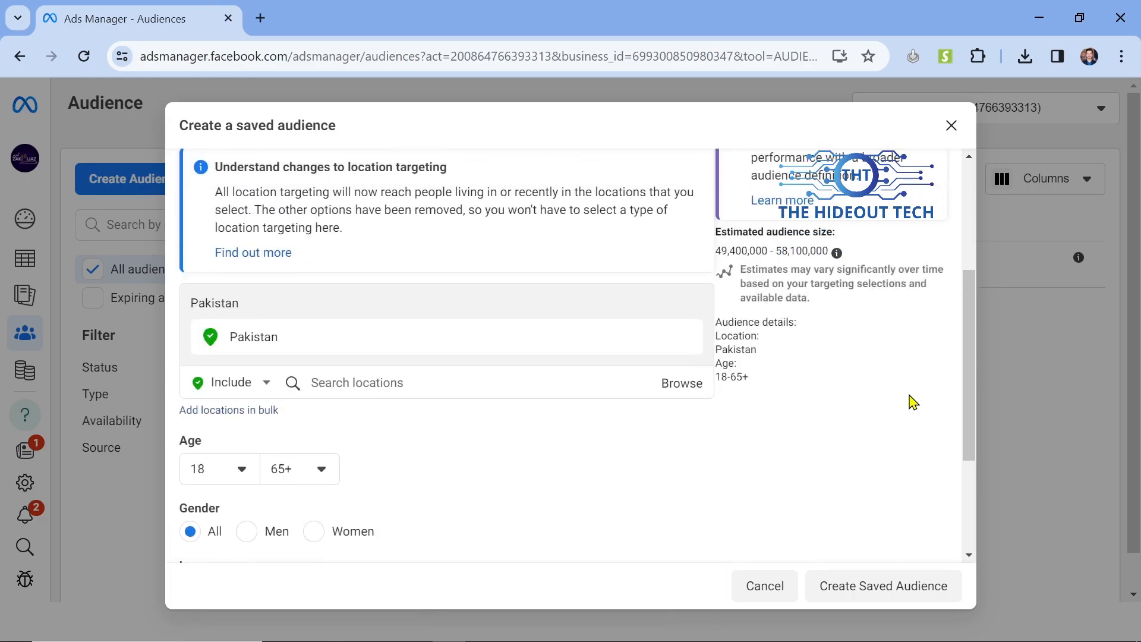
pyautogui.scroll(-7, 913, 403)
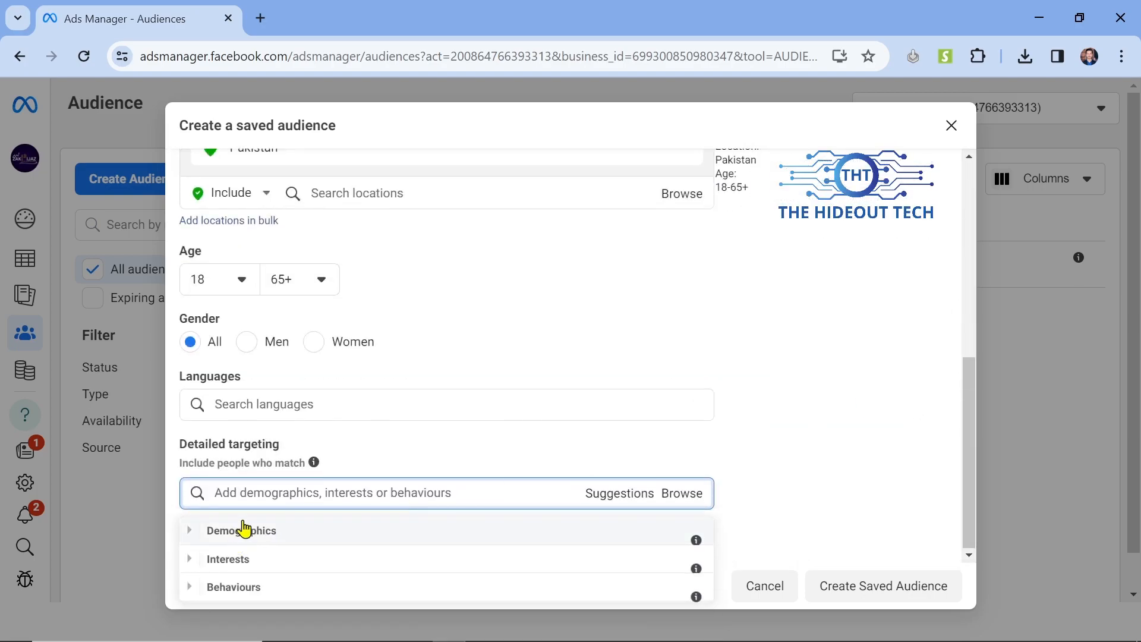
pyautogui.click(255, 493)
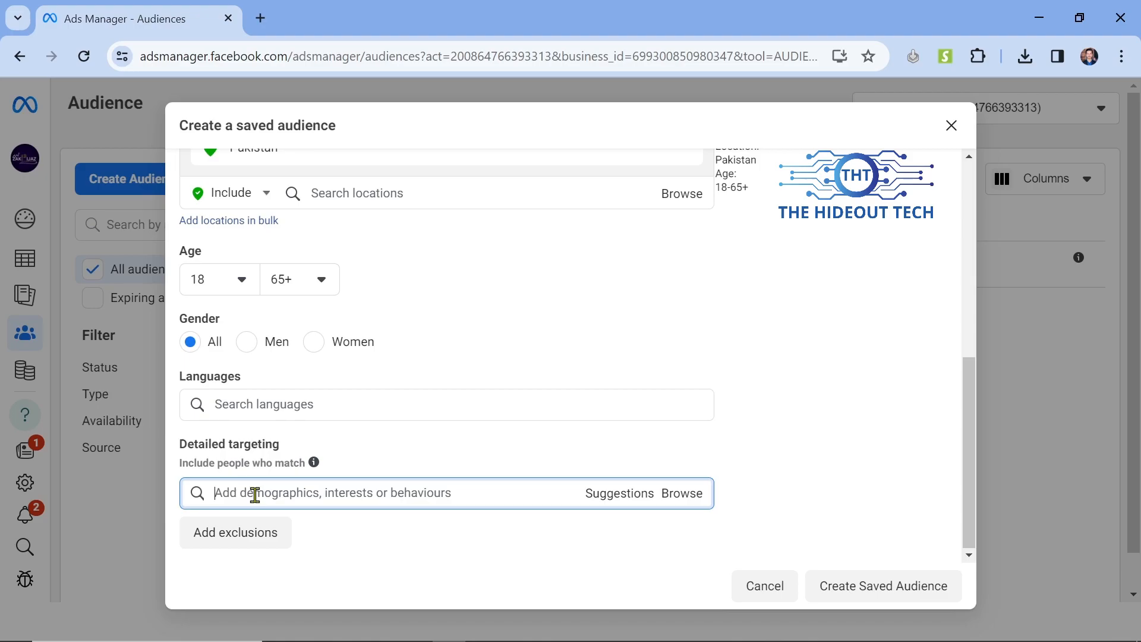
pyautogui.scroll(1, 775, 331)
pyautogui.scroll(-1, 773, 325)
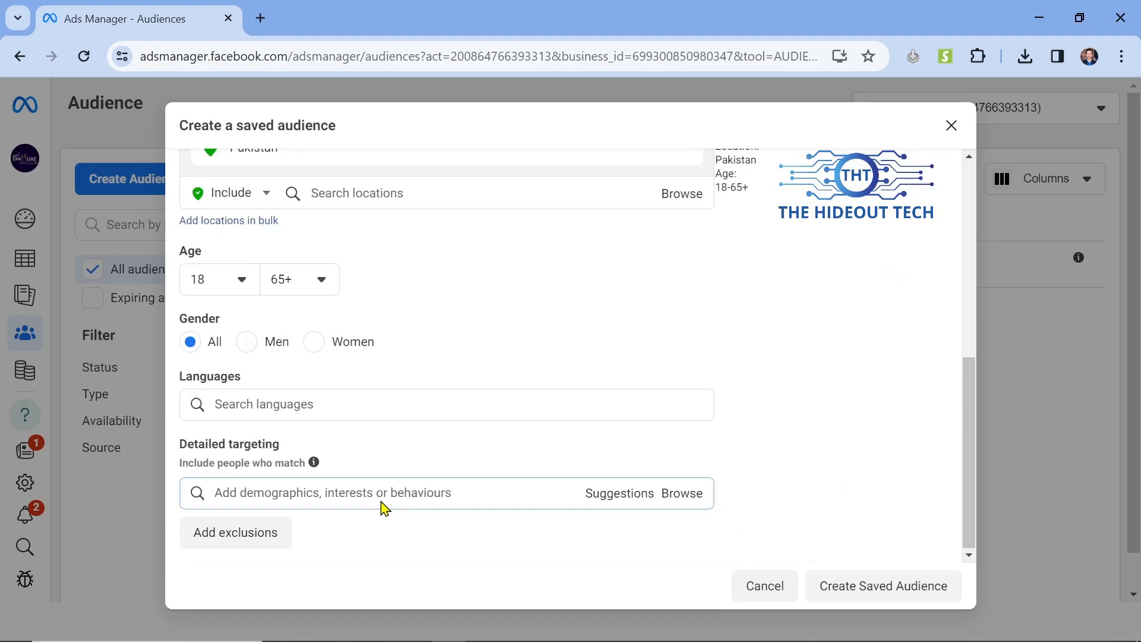
# Find "enga" in detailed targeting and add the "Engaged shoppers" purchase behaviour.
pyautogui.write('e')
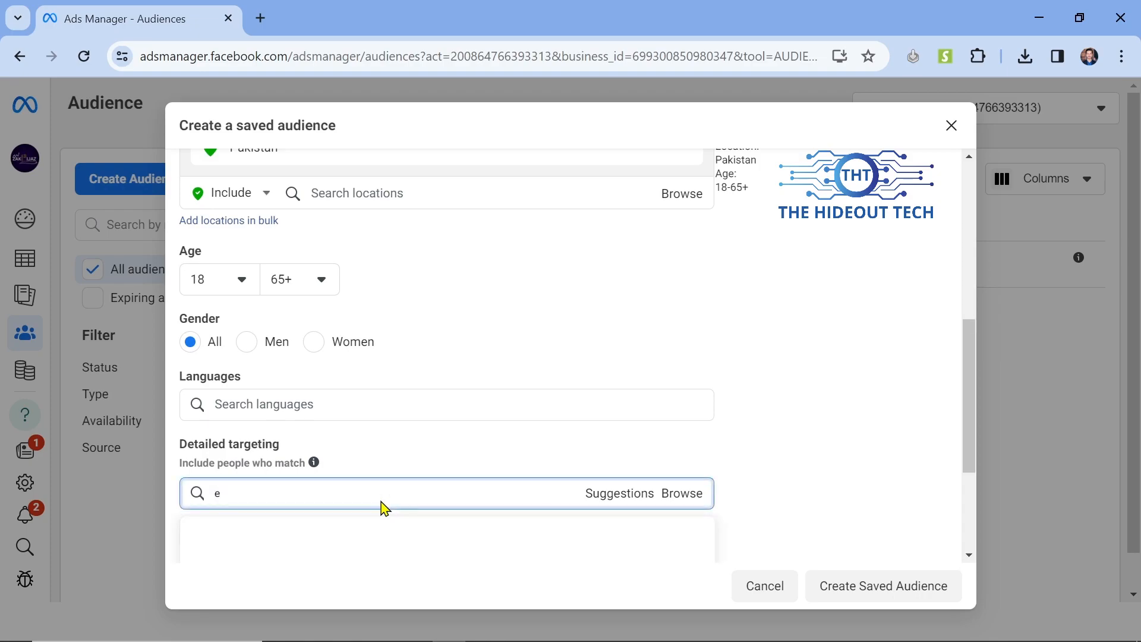
pyautogui.write('ngagg')
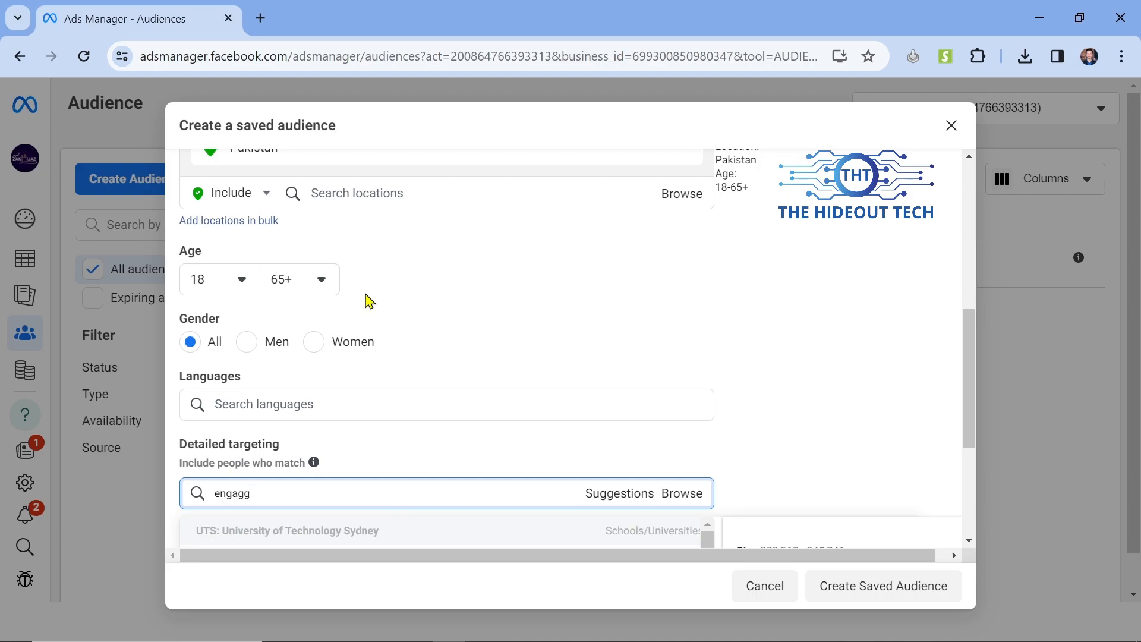
pyautogui.press('BackSpace')
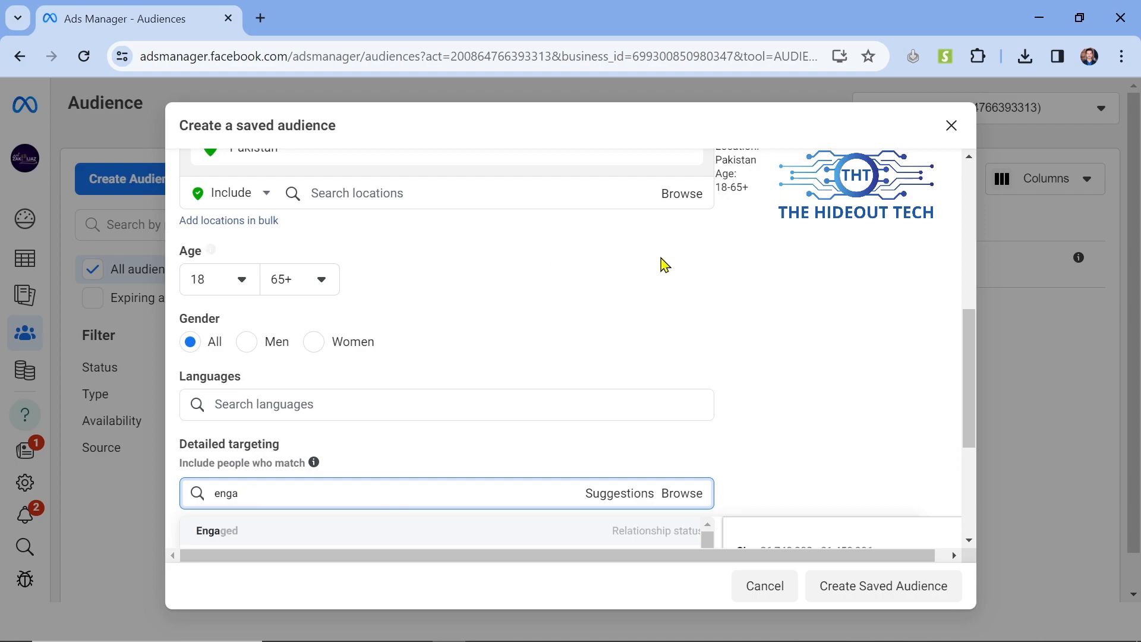
pyautogui.scroll(-3, 745, 279)
pyautogui.scroll(-1, 745, 280)
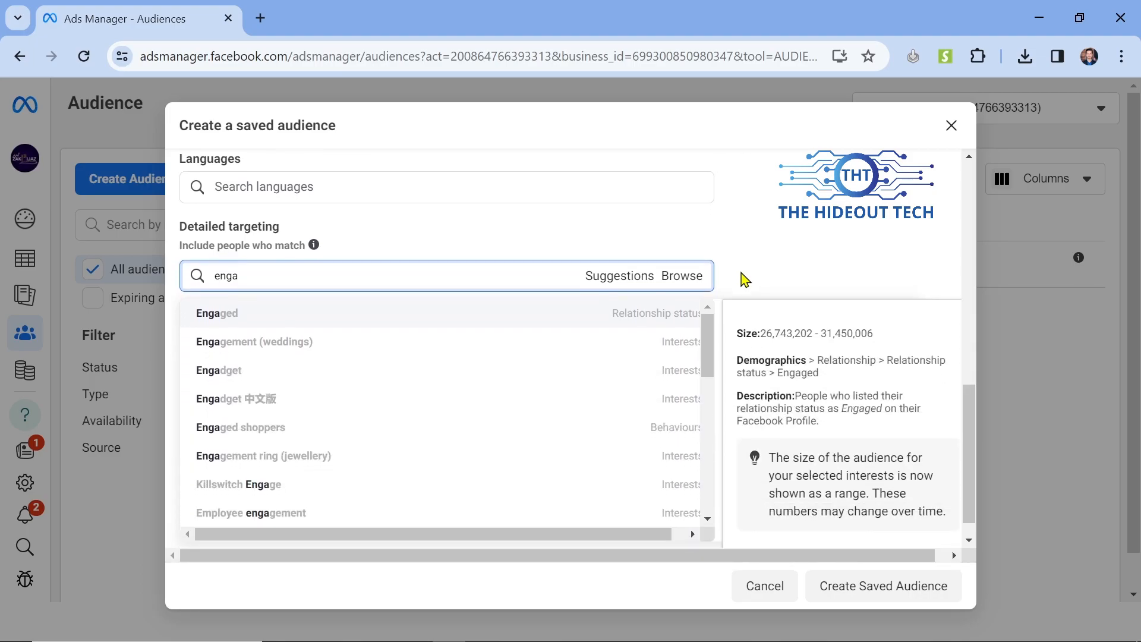
pyautogui.click(391, 445)
pyautogui.scroll(2, 395, 446)
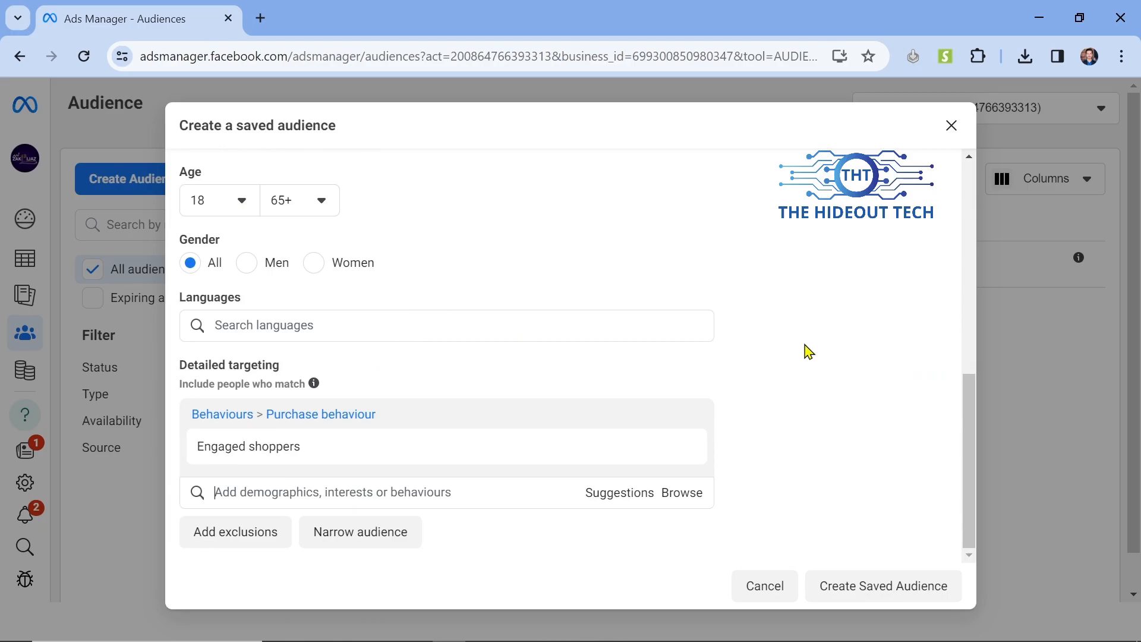
# Find "cloth" in detailed targeting and add the "Clothing (clothing)" interest.
pyautogui.moveTo(233, 453)
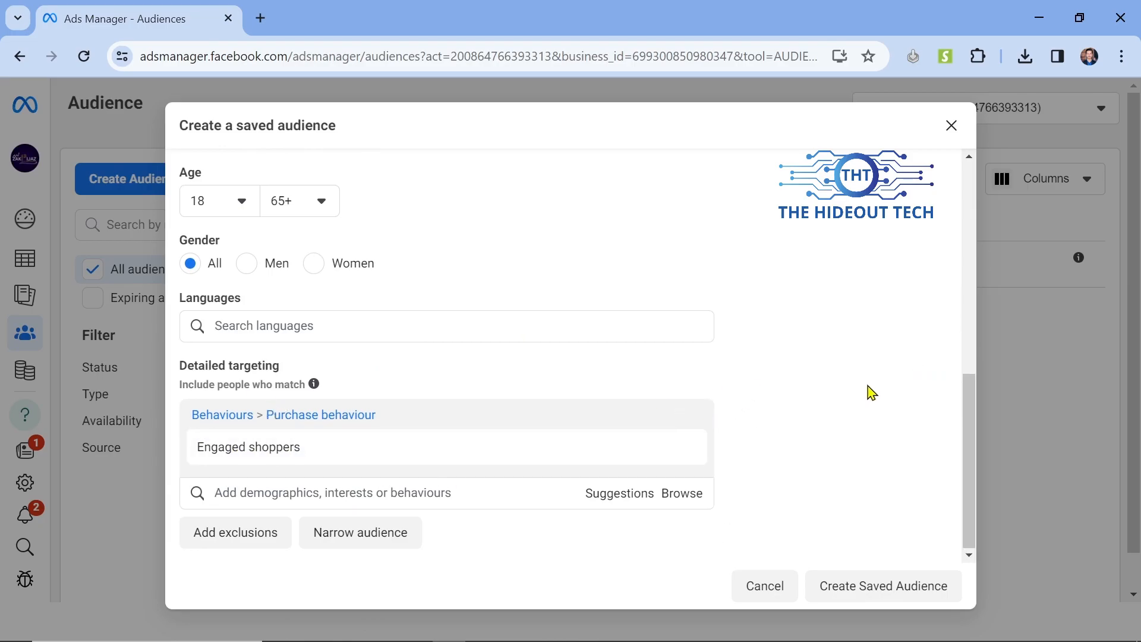
pyautogui.click(334, 495)
pyautogui.scroll(3, 899, 332)
pyautogui.scroll(-3, 902, 330)
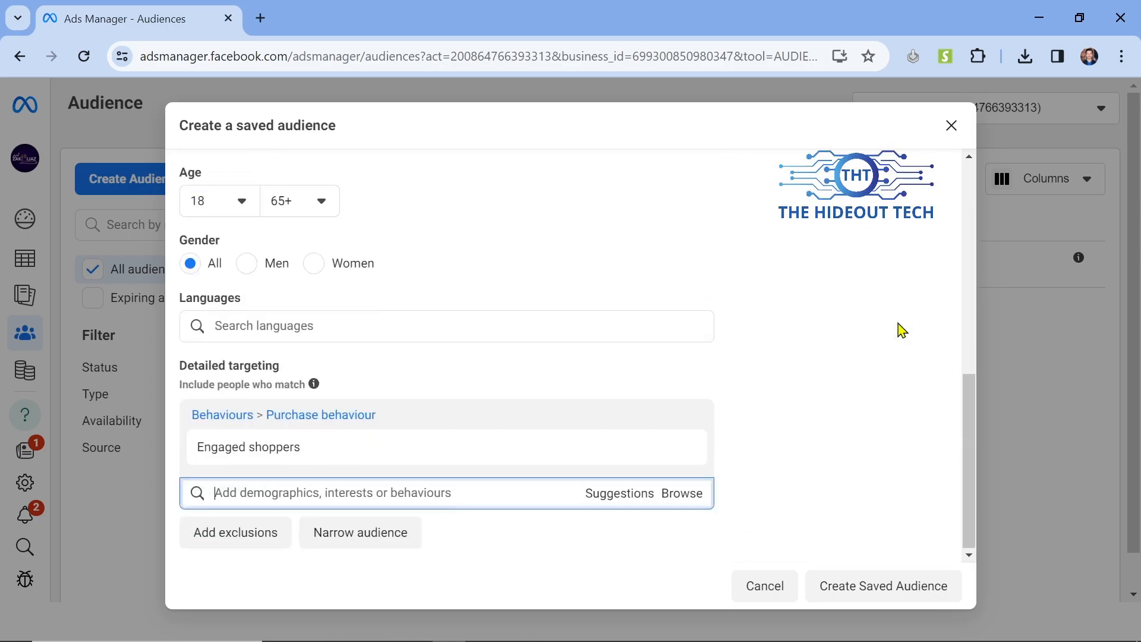
pyautogui.write('cloth')
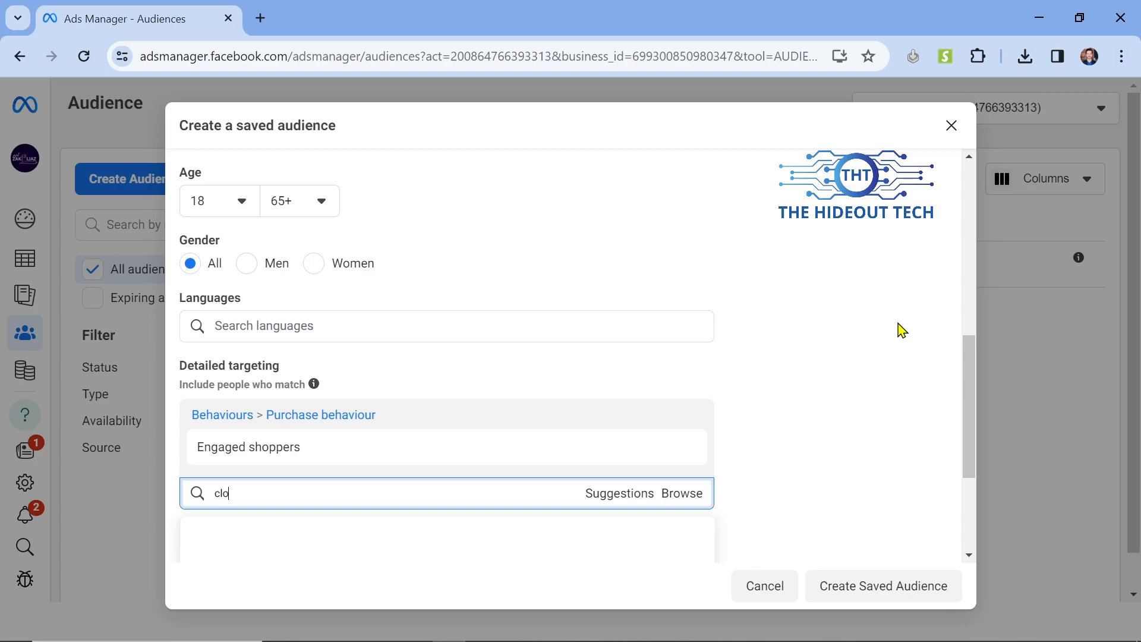
pyautogui.scroll(-4, 902, 331)
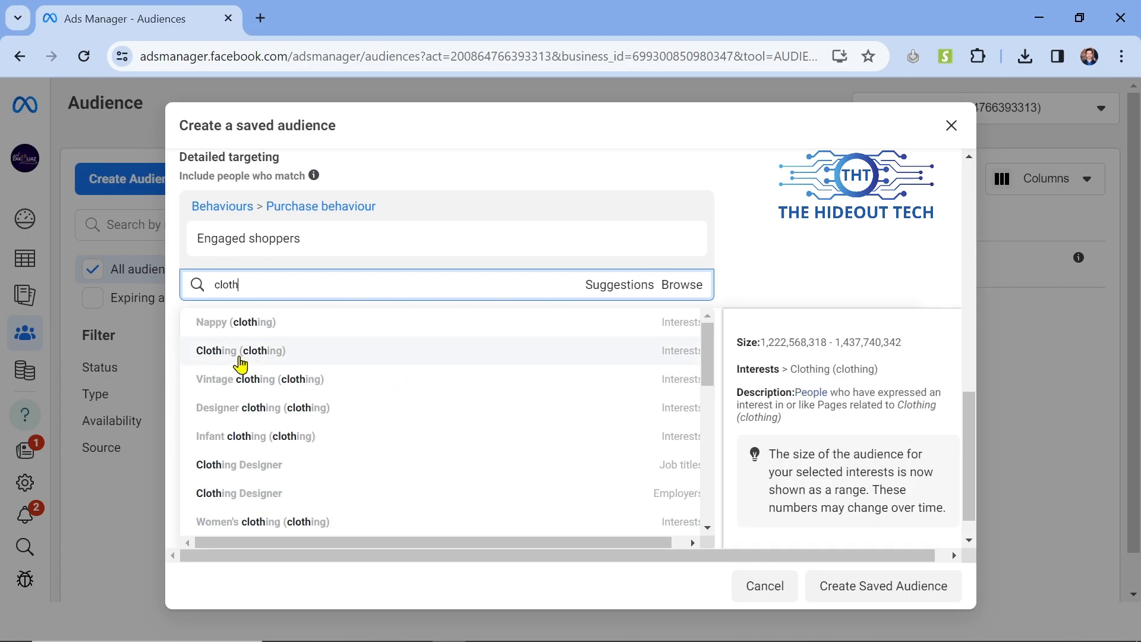
pyautogui.click(240, 350)
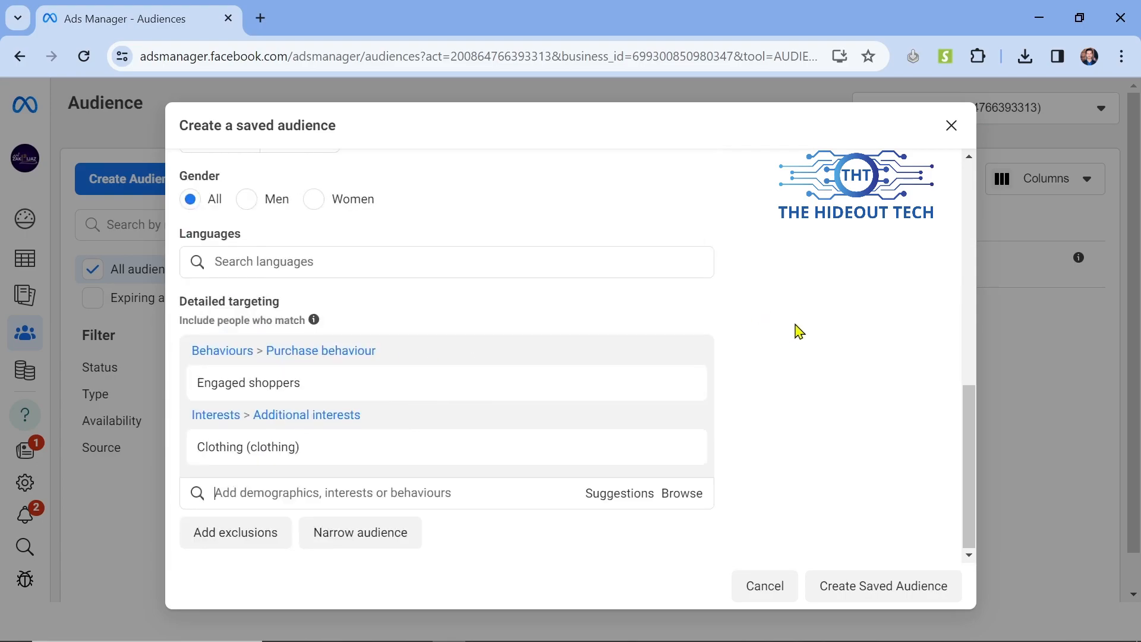
# Add the suggested Dresses (clothing) interest to detailed targeting and review the selected targeting entries.
pyautogui.moveTo(229, 452)
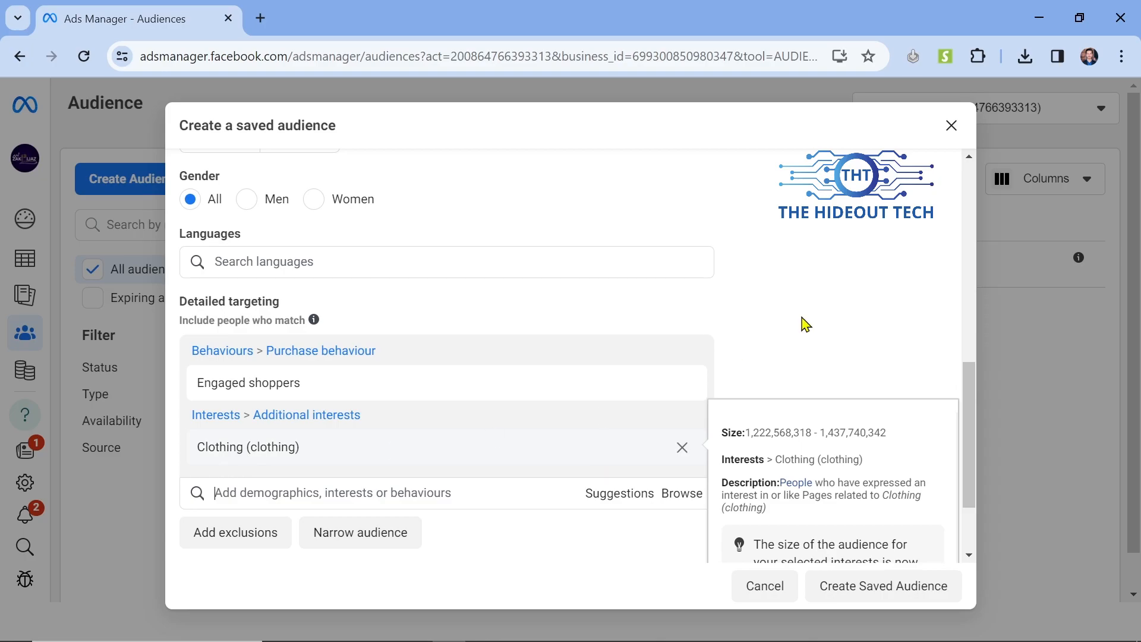
pyautogui.click(353, 494)
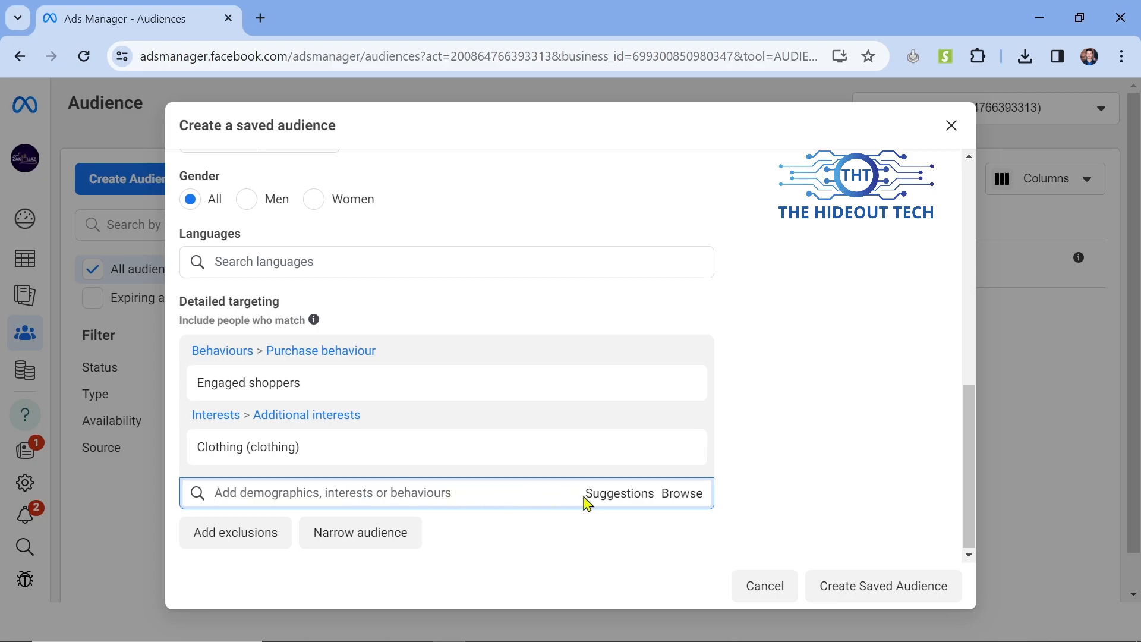
pyautogui.click(602, 500)
pyautogui.scroll(-3, 898, 340)
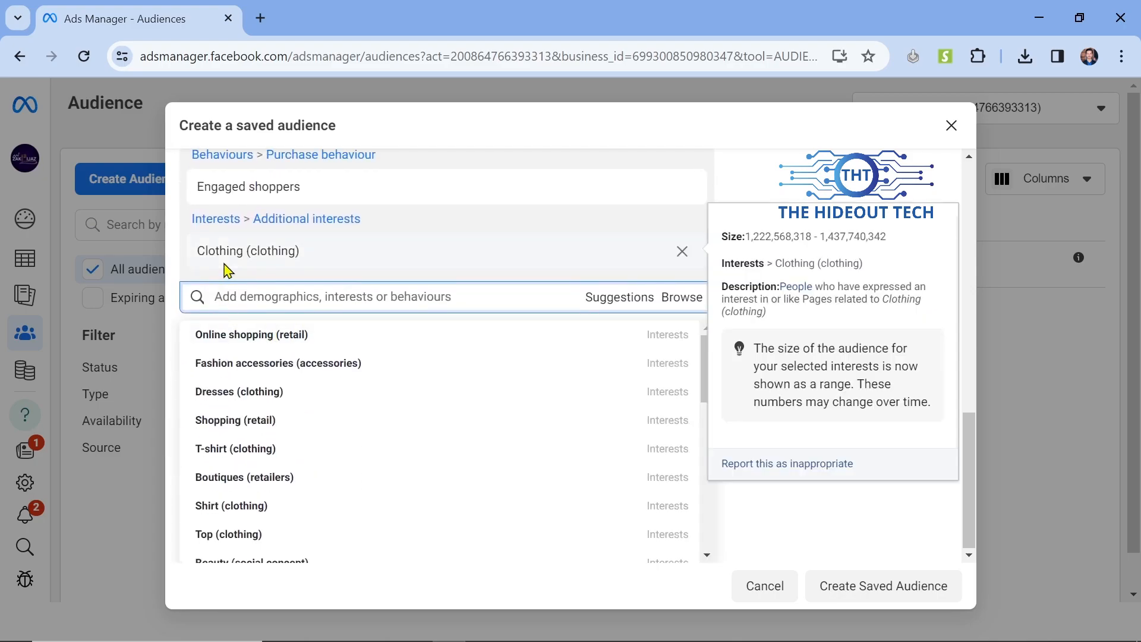
pyautogui.click(242, 403)
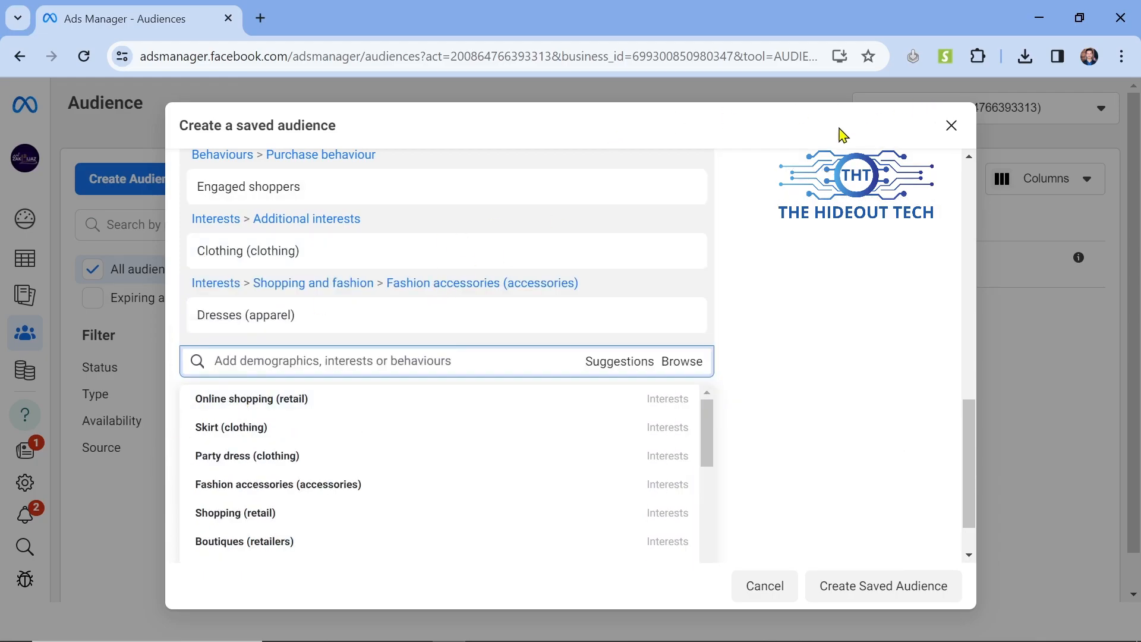
pyautogui.scroll(2, 443, 387)
pyautogui.scroll(1, 441, 387)
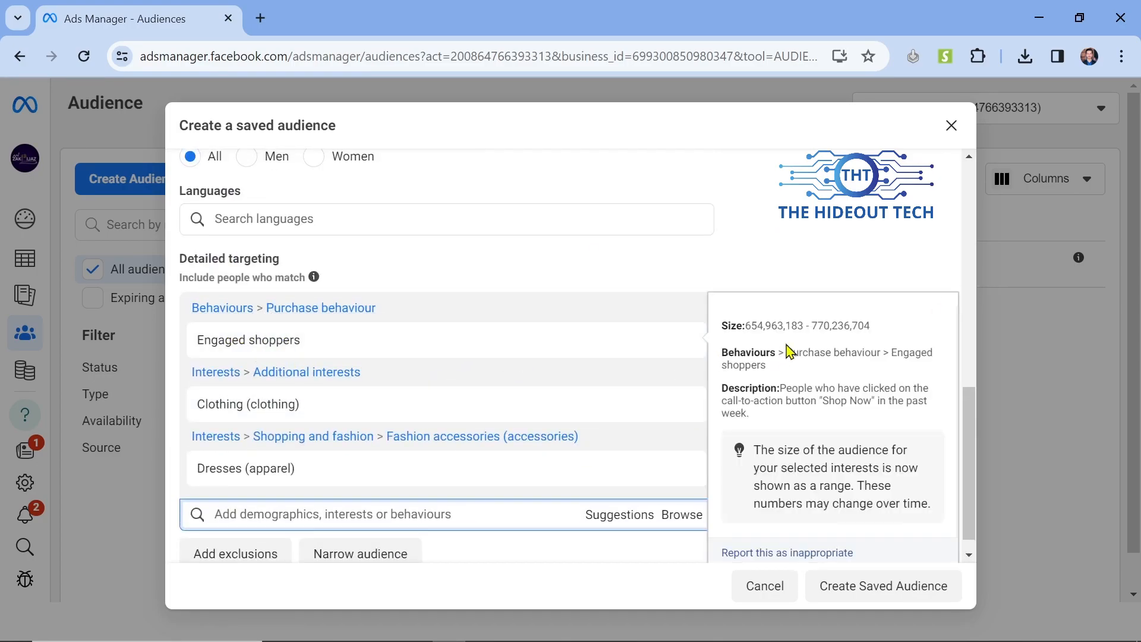
pyautogui.scroll(3, 832, 259)
pyautogui.scroll(-3, 832, 259)
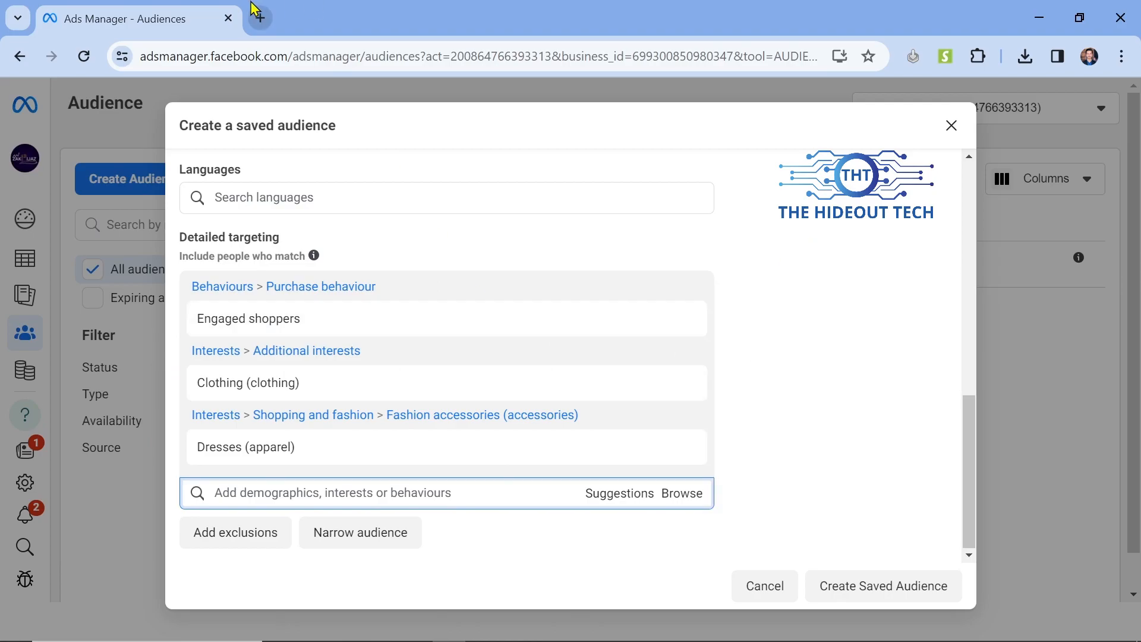
# Search Google in a new browser tab for "clothing brands fashion retailers in pakistan".
pyautogui.click(260, 18)
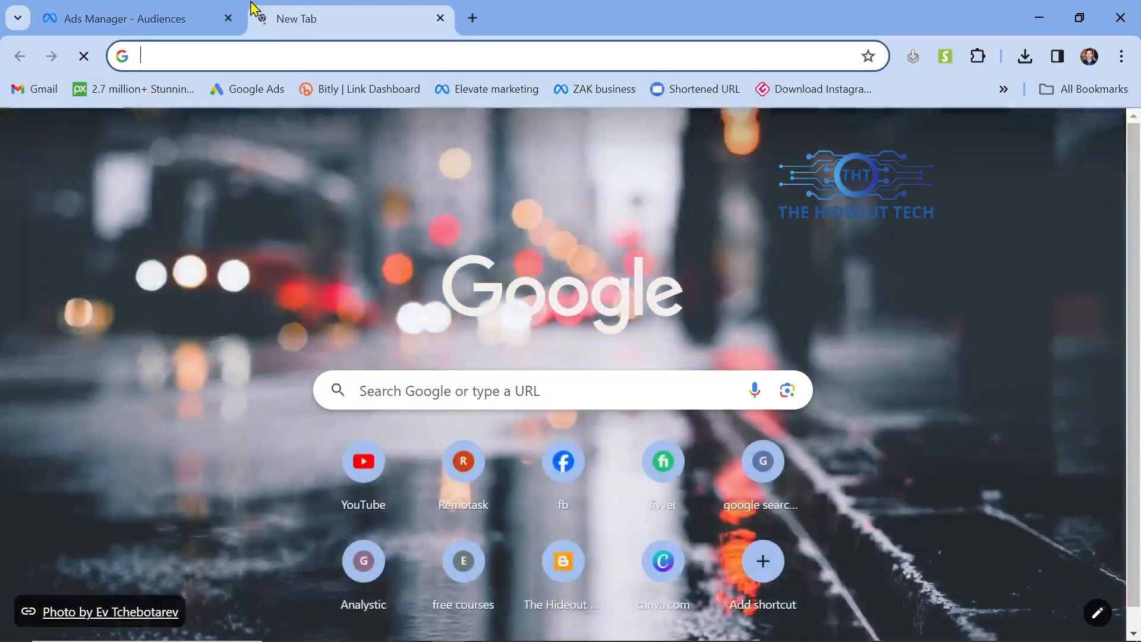
pyautogui.scroll(-1, 354, 209)
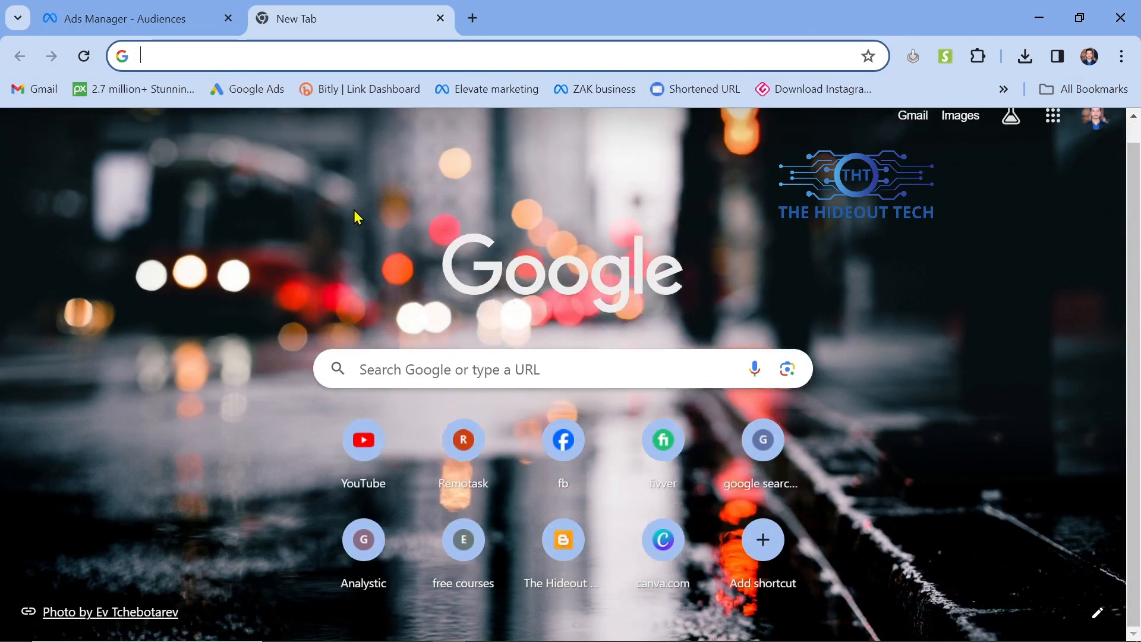
pyautogui.write('c')
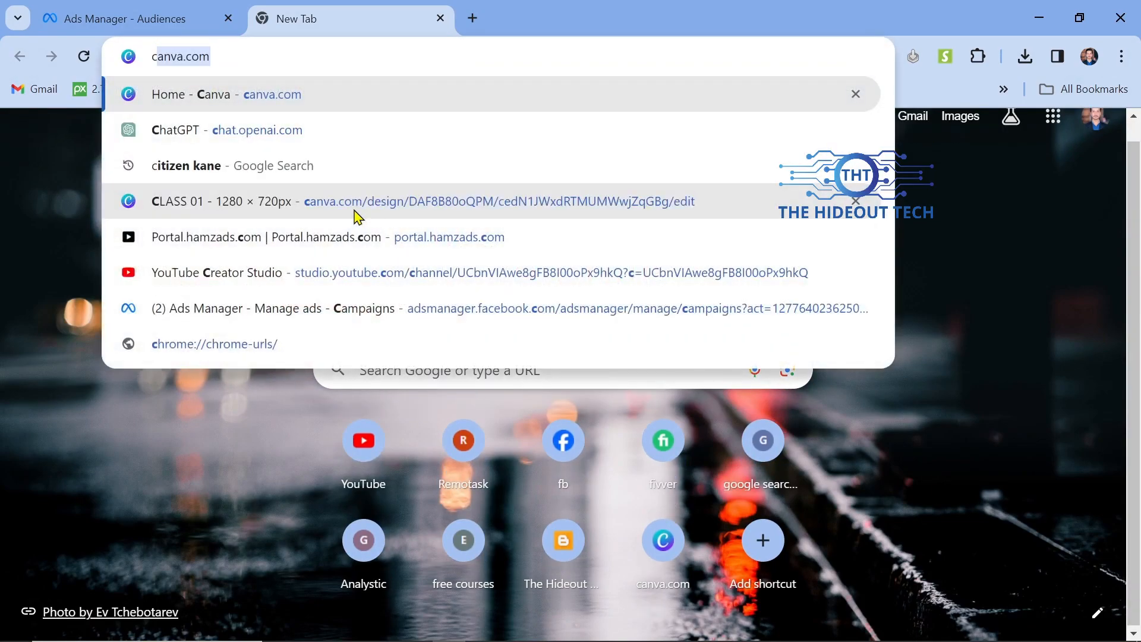
pyautogui.write('lot')
pyautogui.press('Down')
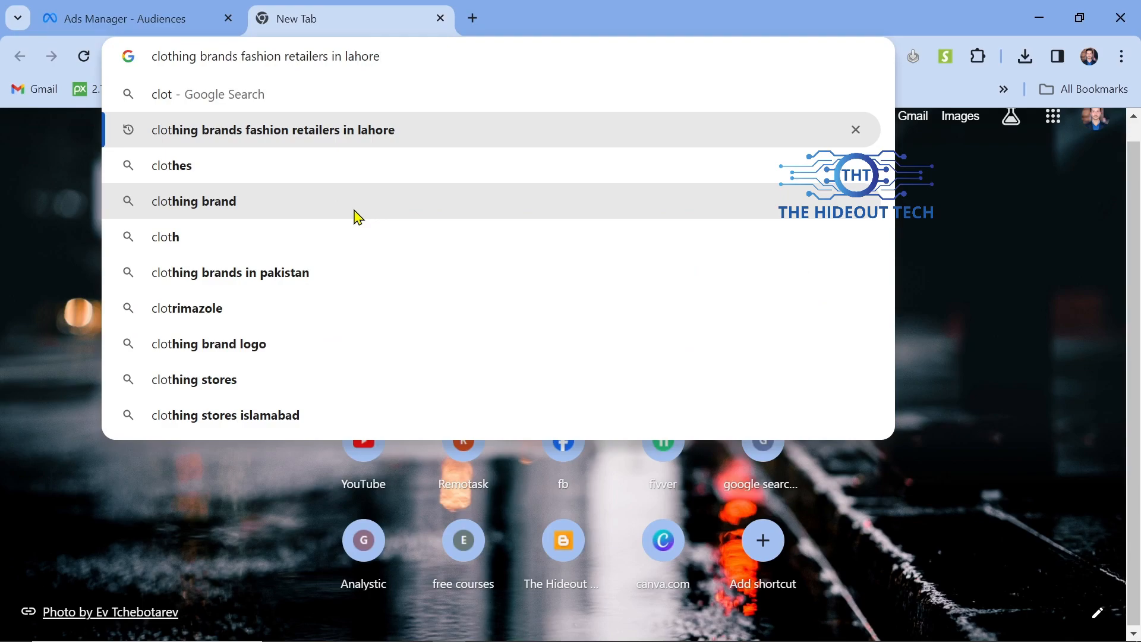
pyautogui.press('BackSpace')
pyautogui.press('BackSpace')
pyautogui.press('BackSpace')
pyautogui.press('BackSpace')
pyautogui.press('BackSpace')
pyautogui.press('BackSpace')
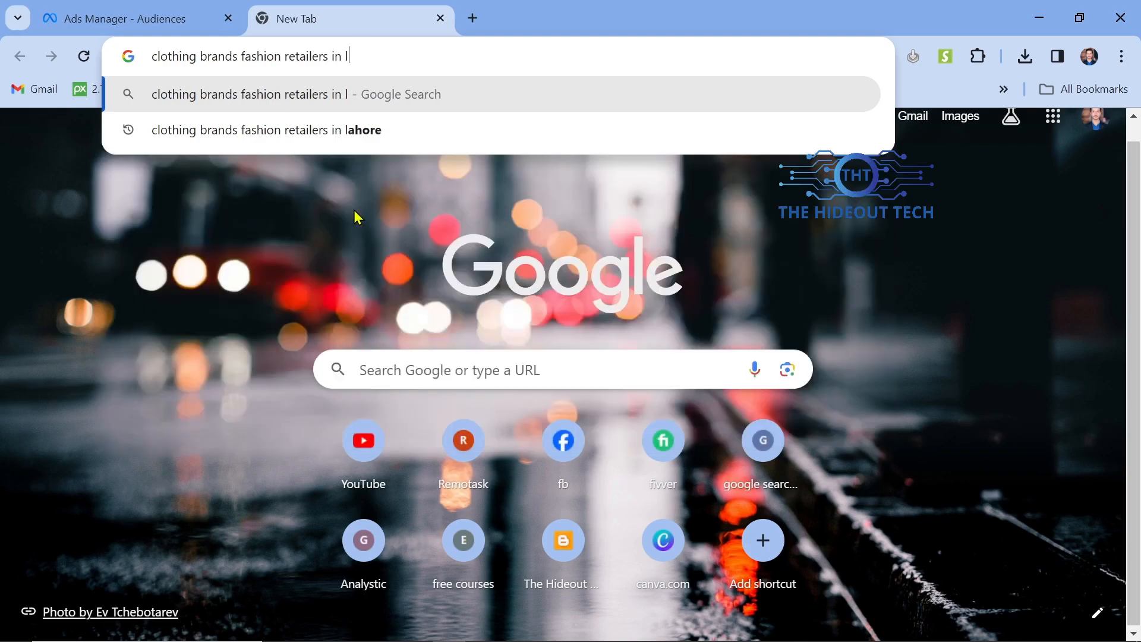
pyautogui.write('pakistan')
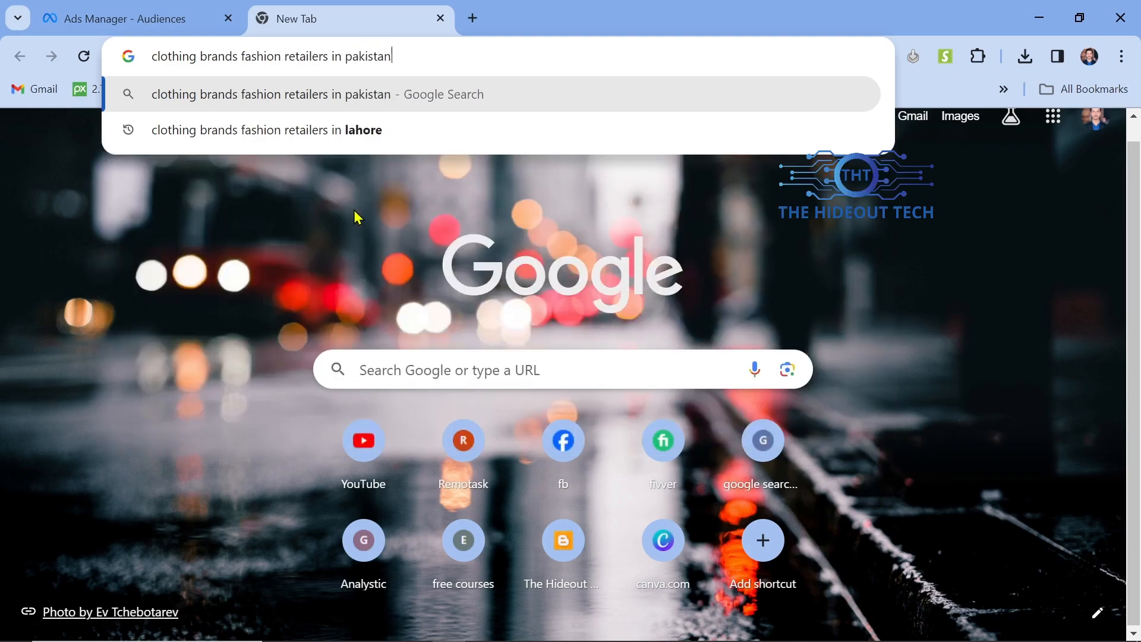
pyautogui.press('Return')
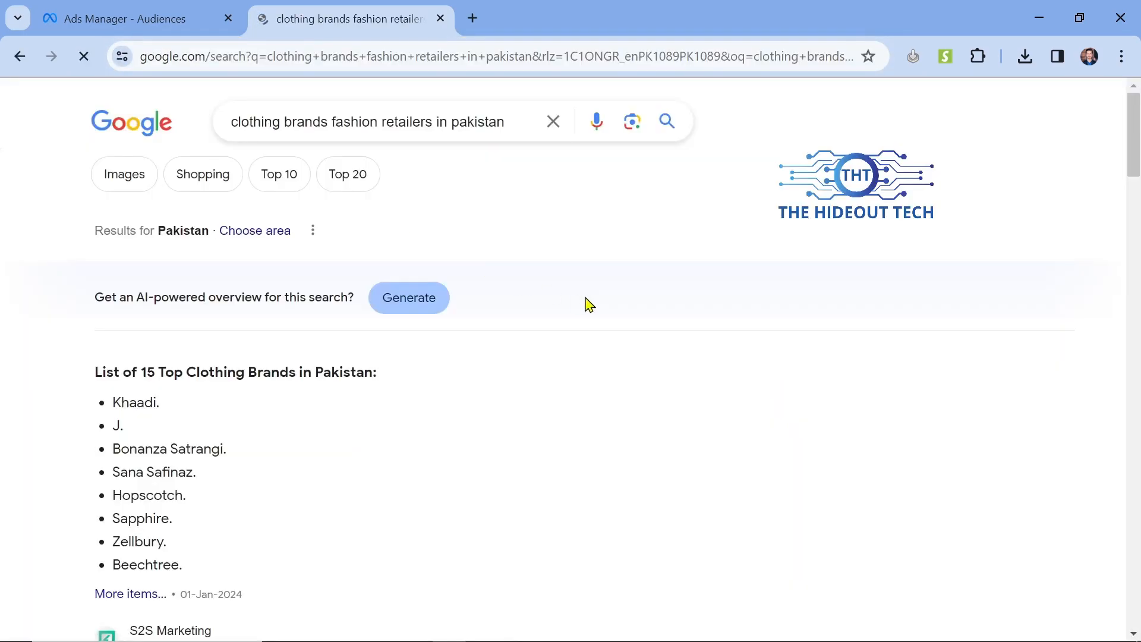
# Copy the brand name Khaadi from the Google results and search for it in the saved audience's detailed targeting.
pyautogui.scroll(-2, 387, 528)
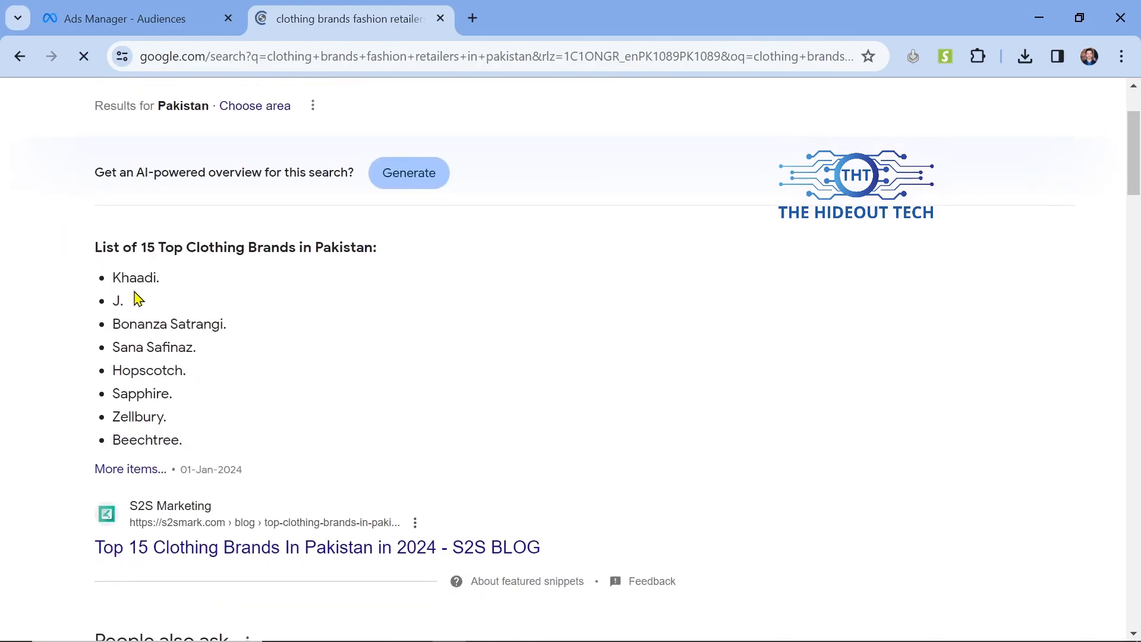
pyautogui.doubleClick(136, 275)
pyautogui.hotkey('ctrl', 'c')
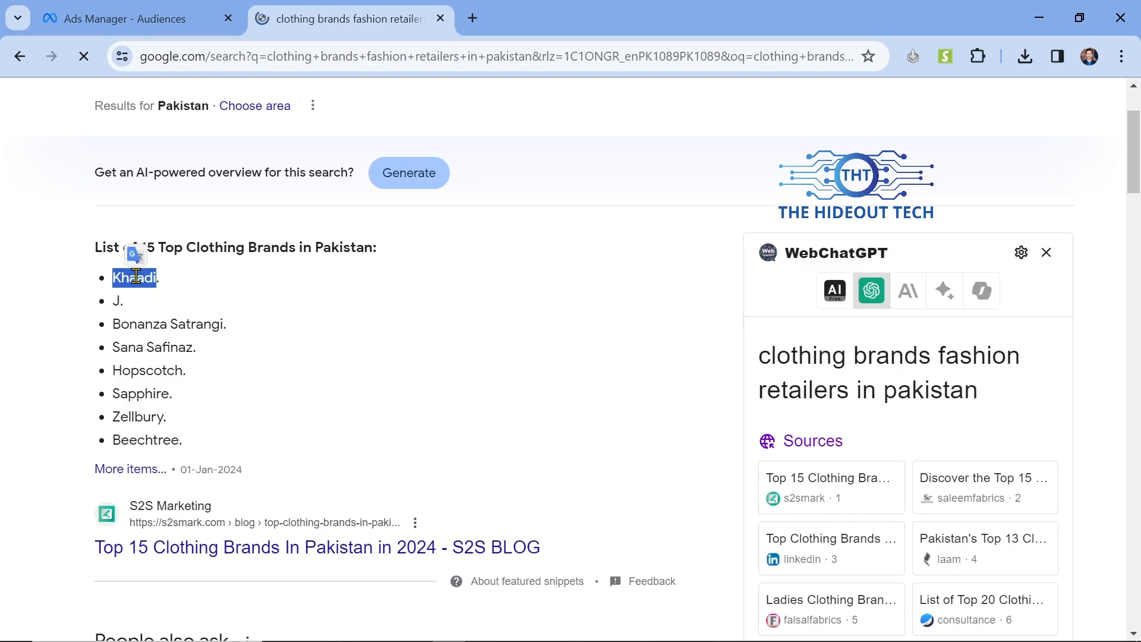
pyautogui.click(140, 18)
pyautogui.click(264, 491)
pyautogui.hotkey('ctrl', 'v')
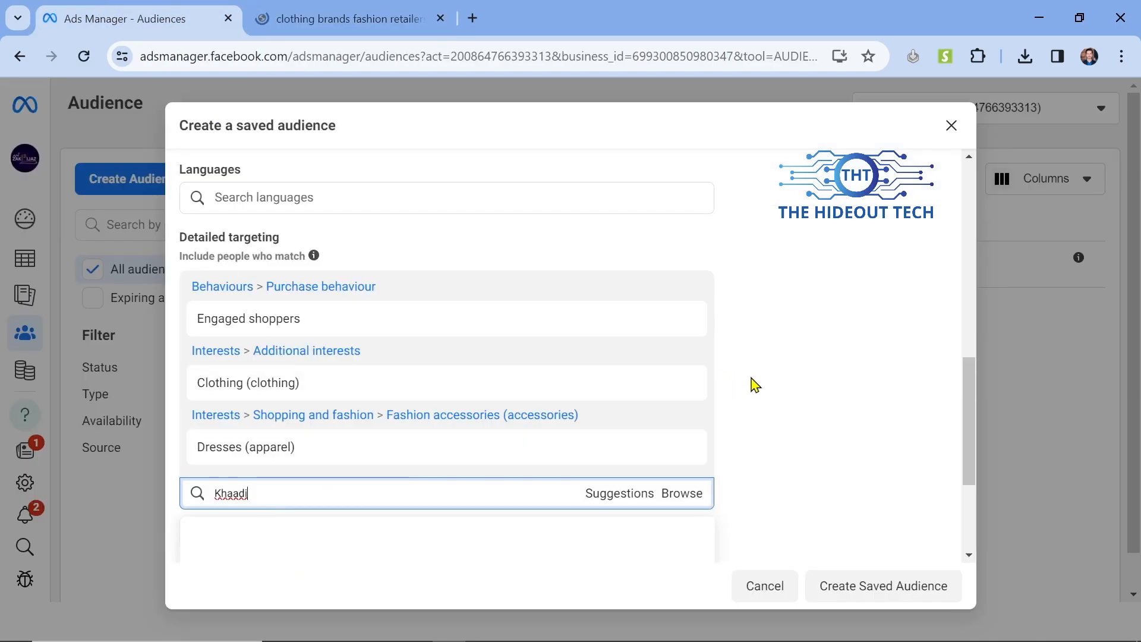
# Copy "Bonanza Satrangi" from the Google brand list and search for it in detailed targeting in place of Khaadi.
pyautogui.click(297, 8)
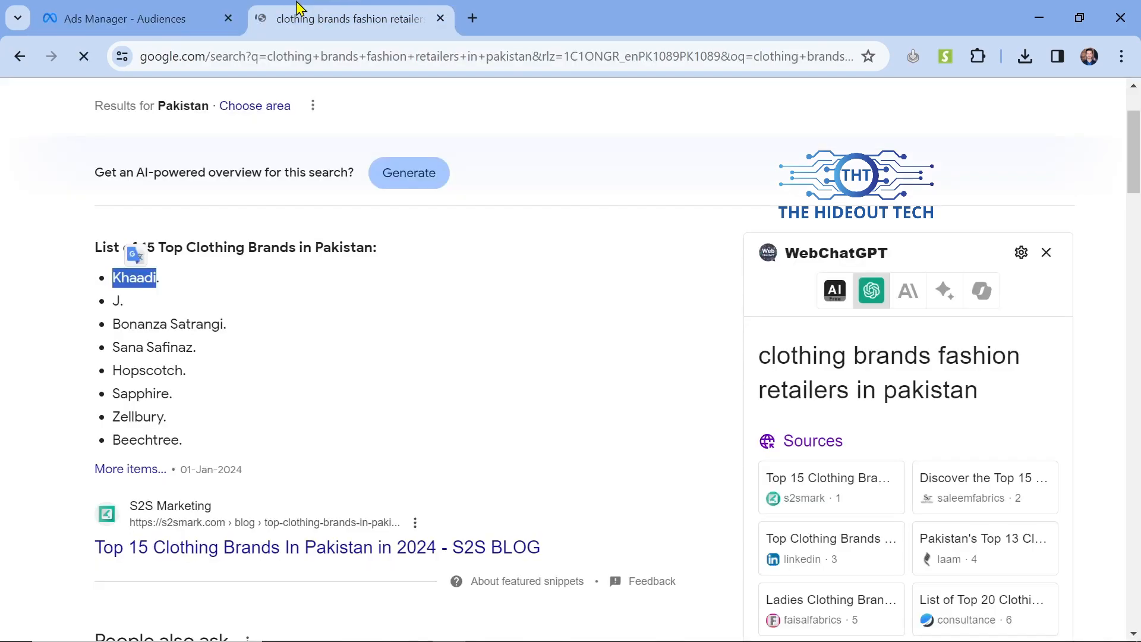
pyautogui.doubleClick(155, 326)
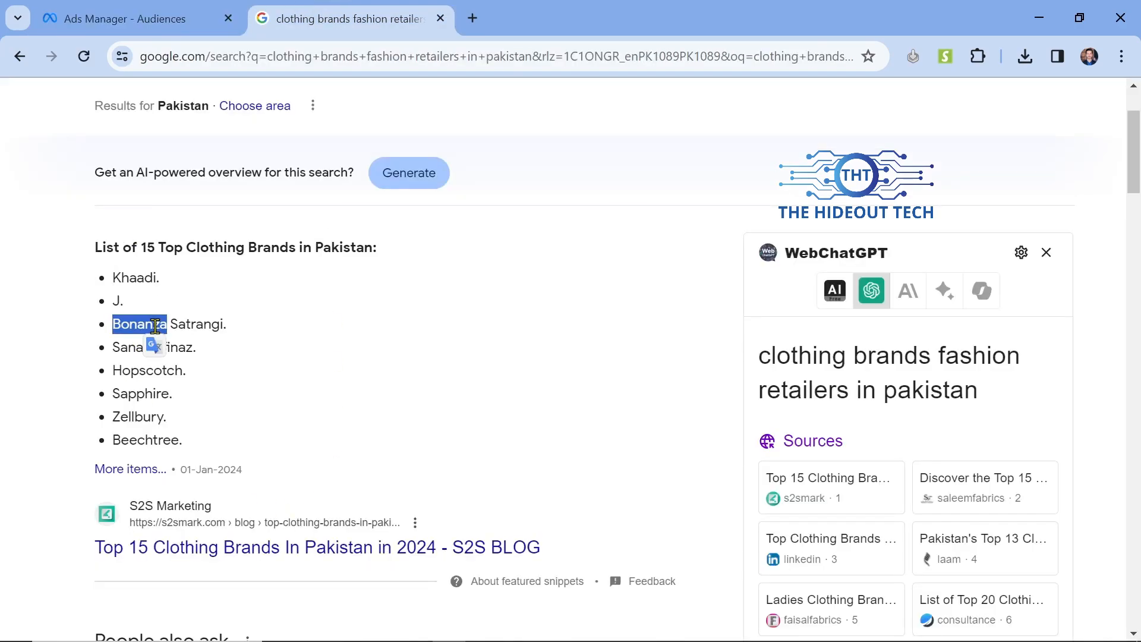
pyautogui.click(217, 322)
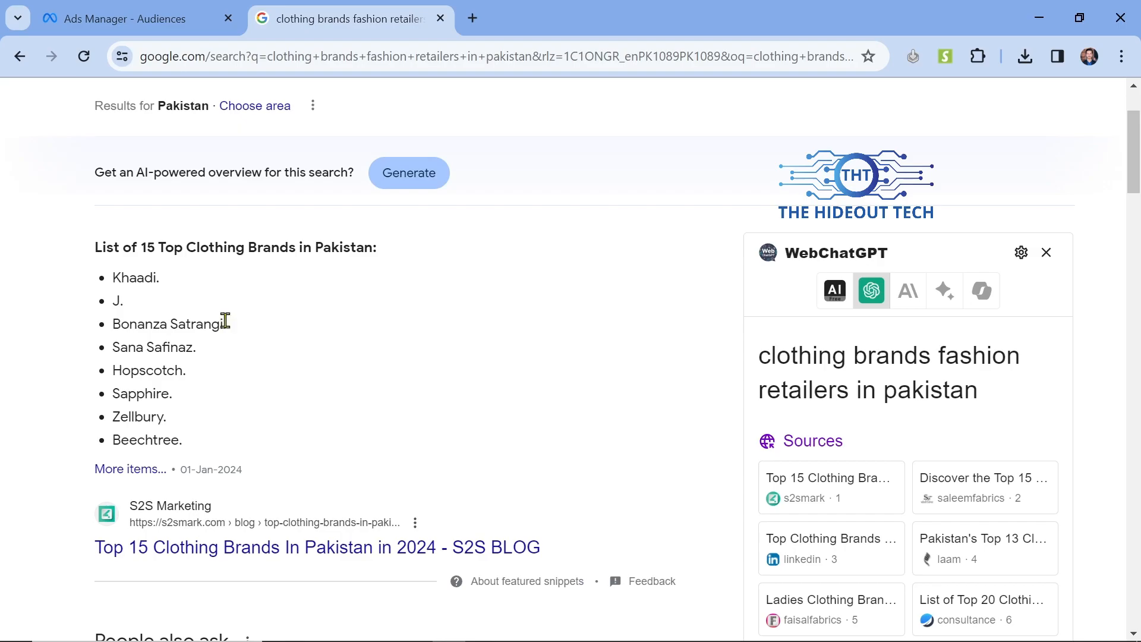
pyautogui.keyDown('shift'); pyautogui.click(117, 324); pyautogui.keyUp('shift')
pyautogui.moveTo(117, 324); pyautogui.dragTo(113, 324)
pyautogui.hotkey('ctrl', 'c')
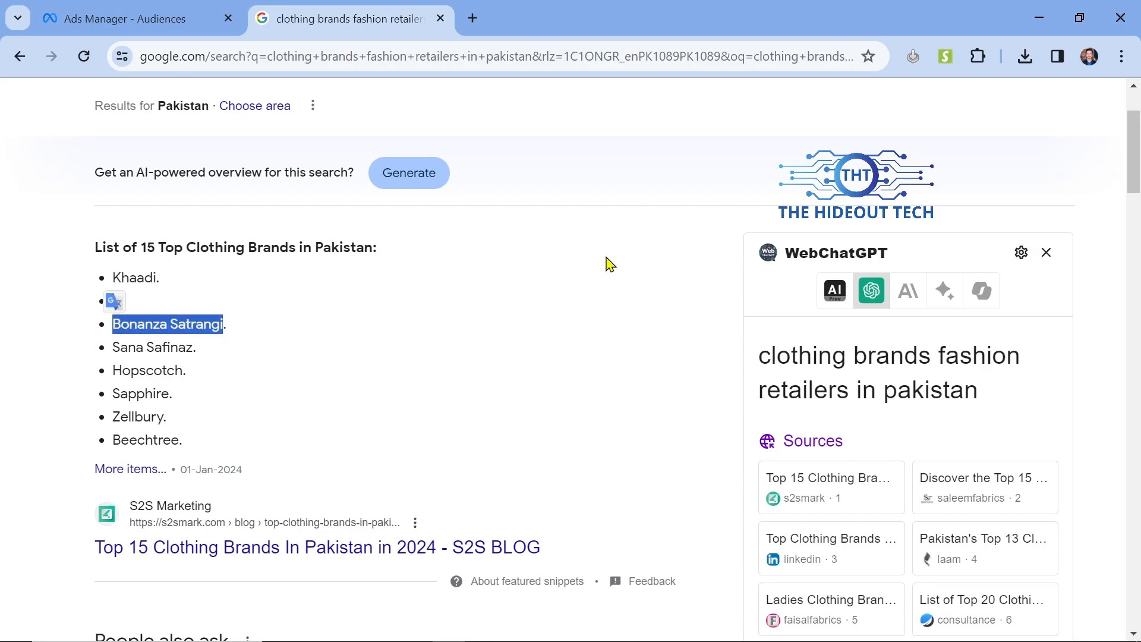
pyautogui.click(223, 15)
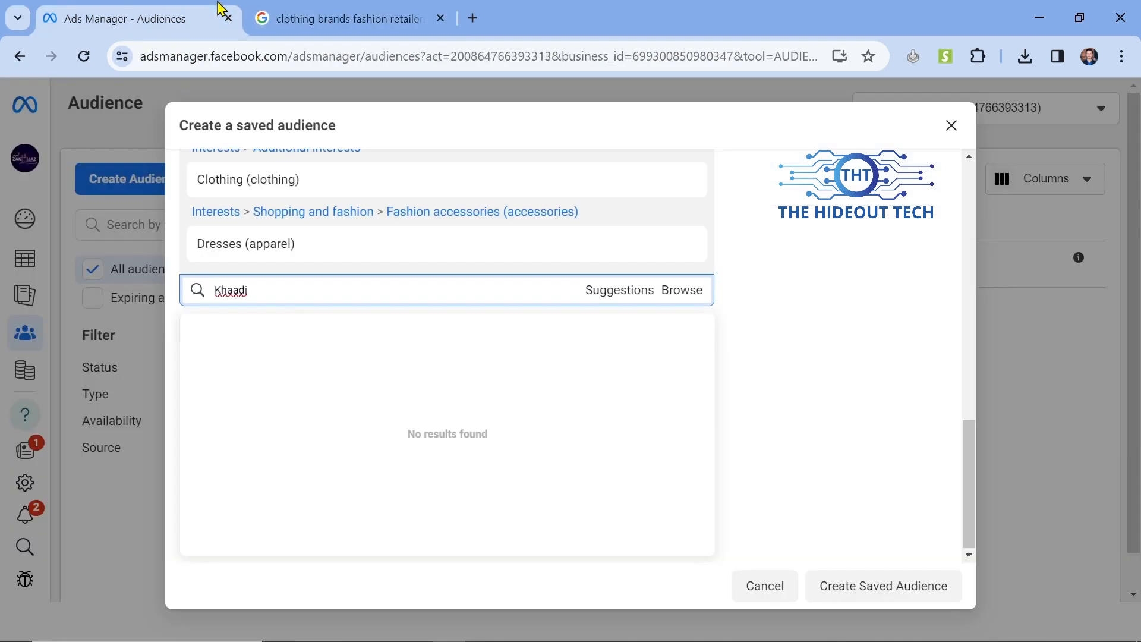
pyautogui.doubleClick(297, 510)
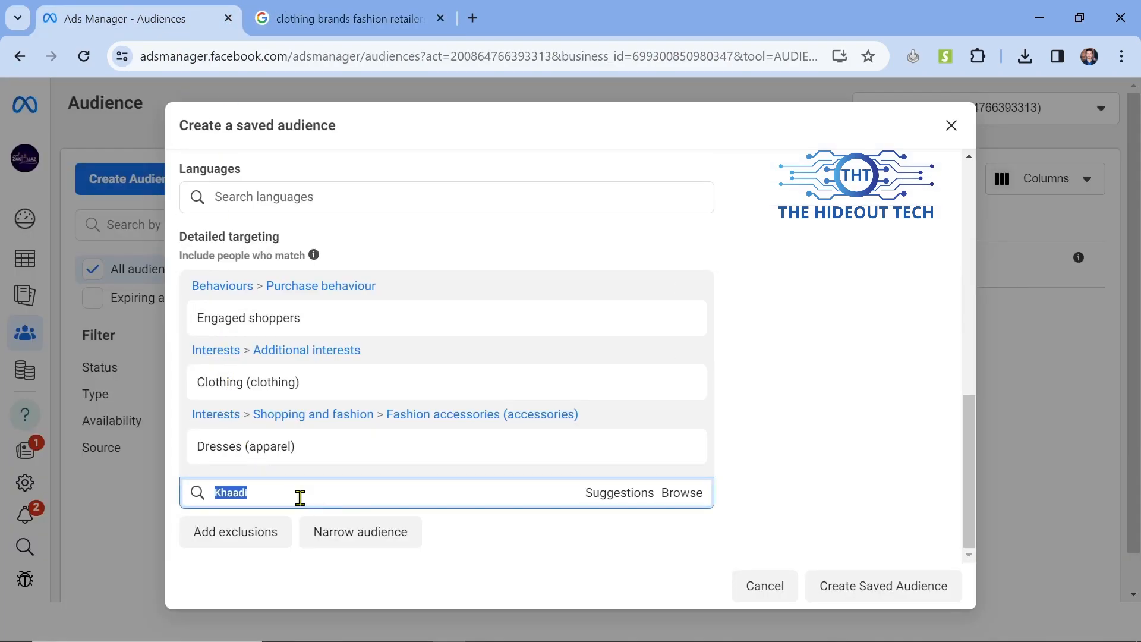
pyautogui.hotkey('ctrl', 'v')
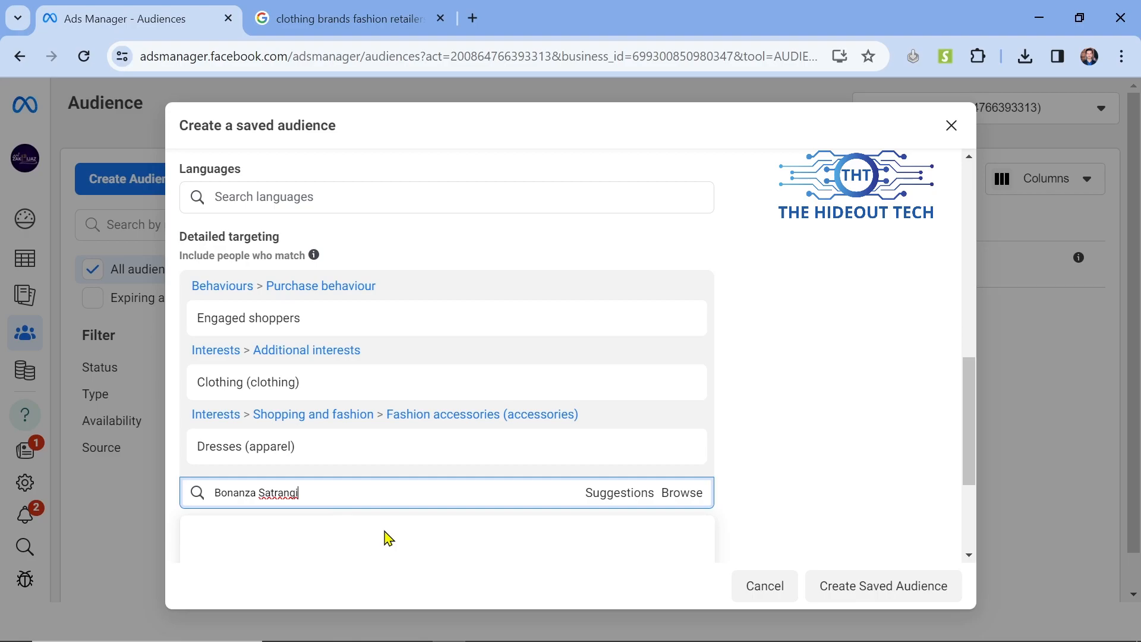
pyautogui.scroll(-2, 387, 538)
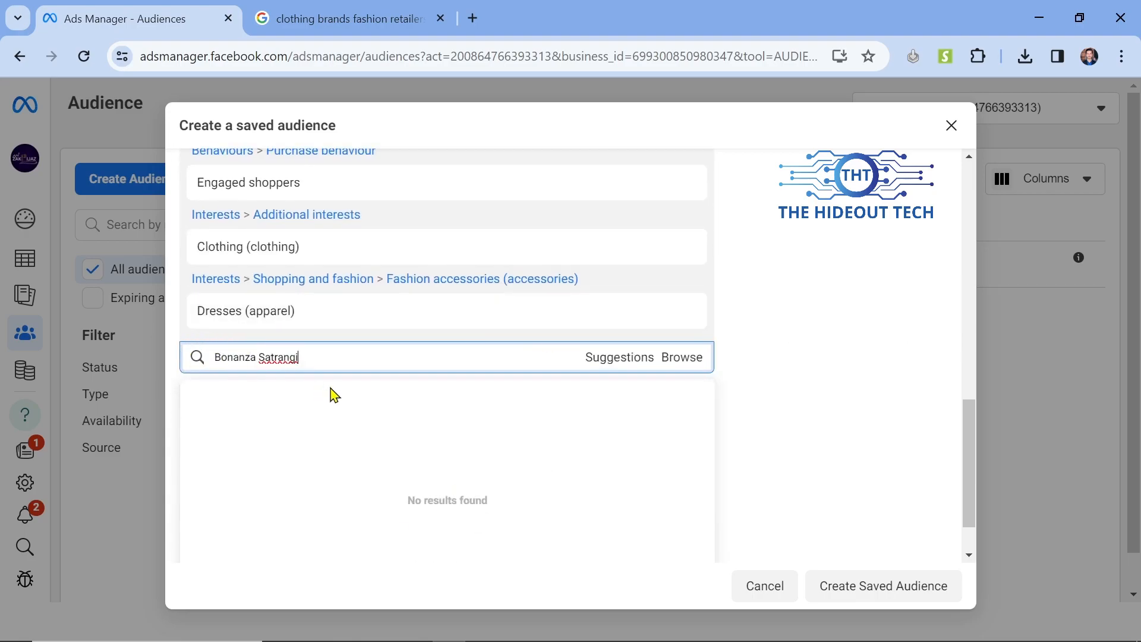
# Shorten the detailed targeting search to "Bonanza" and add the Bonanza interest.
pyautogui.press('BackSpace')
pyautogui.press('BackSpace')
pyautogui.press('BackSpace')
pyautogui.press('BackSpace')
pyautogui.press('BackSpace')
pyautogui.press('BackSpace')
pyautogui.press('BackSpace')
pyautogui.press('BackSpace')
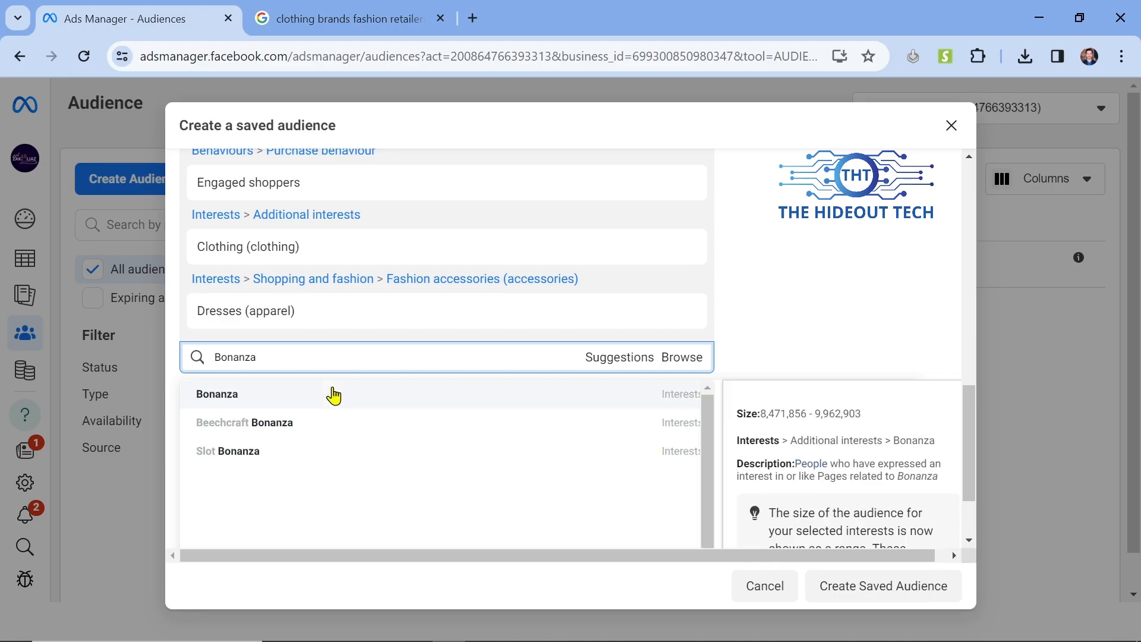
pyautogui.click(277, 402)
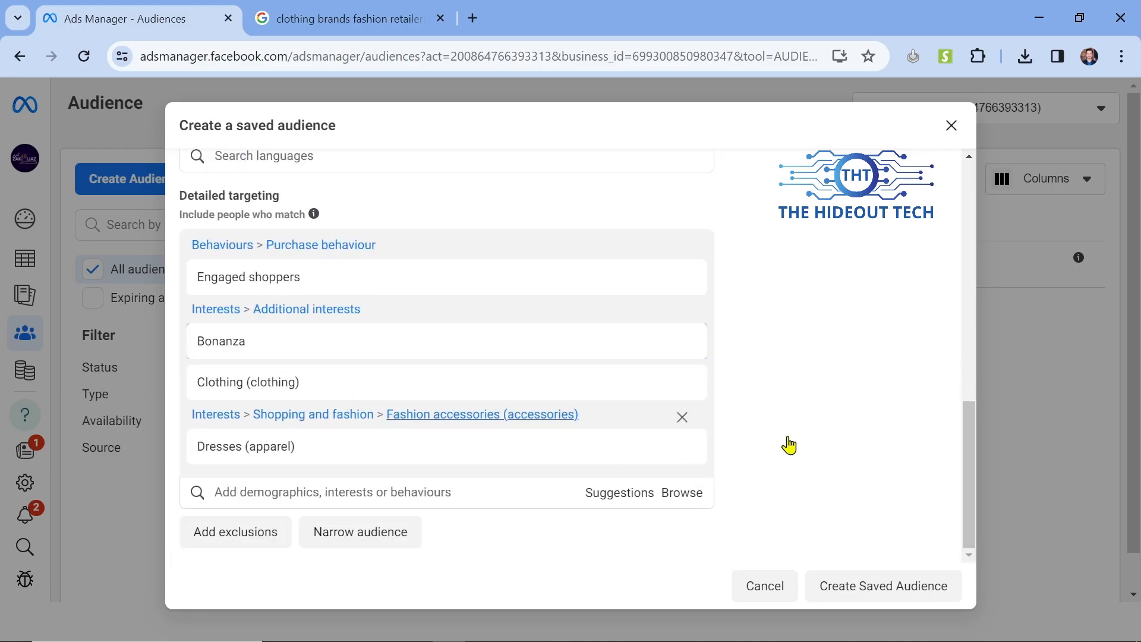
# Copy "Sana Safinaz" from the Google brand list and add it as an interest in detailed targeting.
pyautogui.click(418, 8)
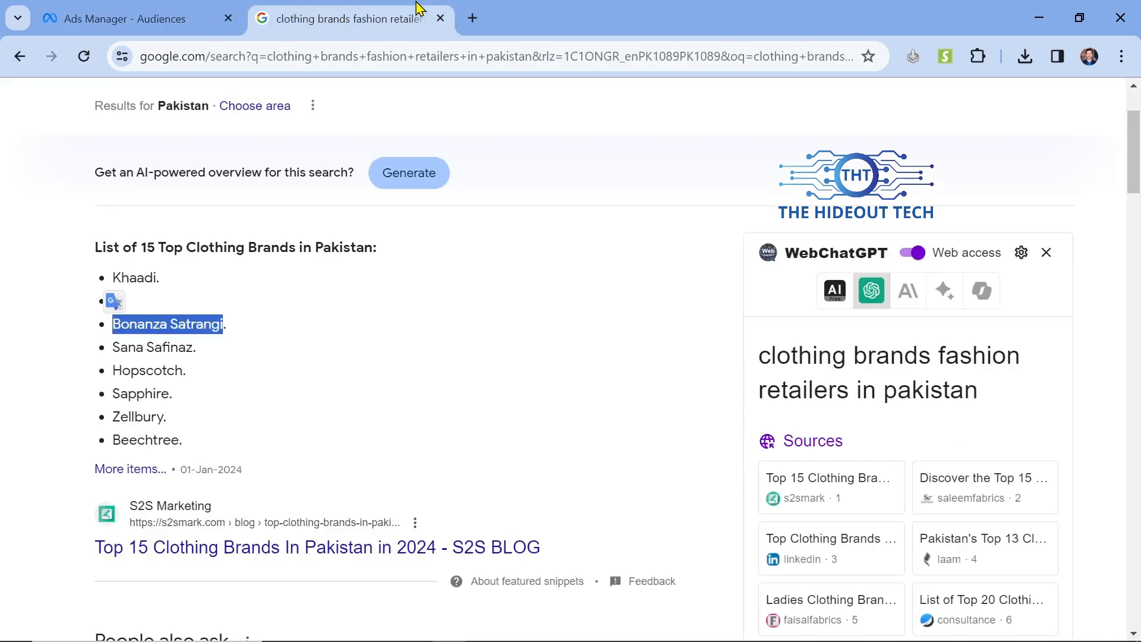
pyautogui.click(144, 348)
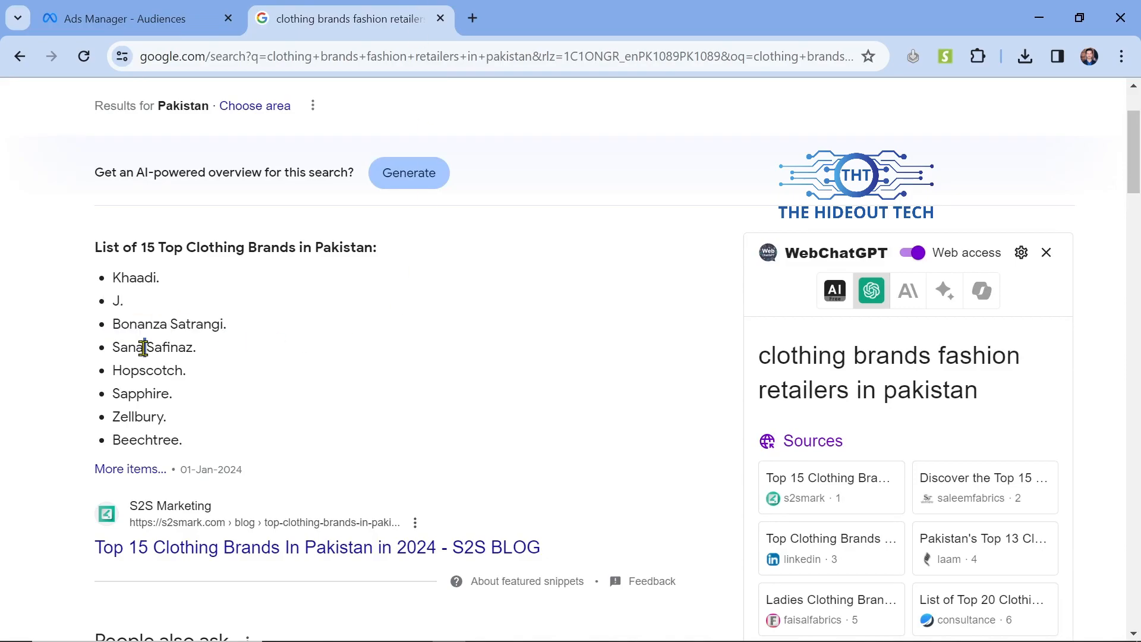
pyautogui.moveTo(227, 323); pyautogui.dragTo(177, 321)
pyautogui.moveTo(112, 347); pyautogui.dragTo(194, 353)
pyautogui.hotkey('ctrl', 'c')
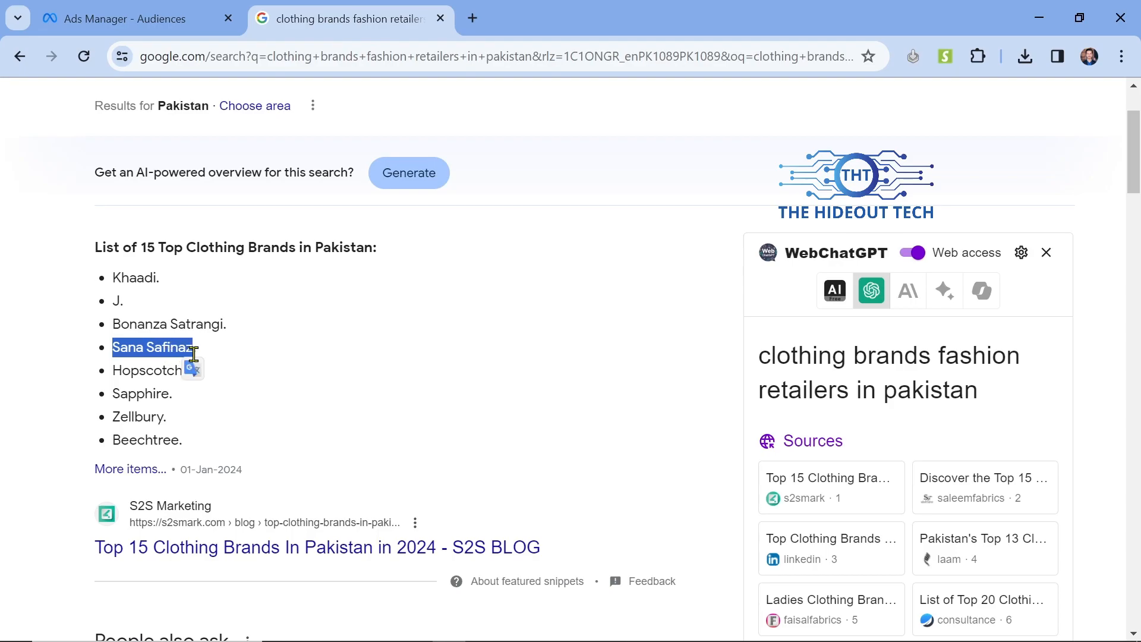
pyautogui.click(87, 9)
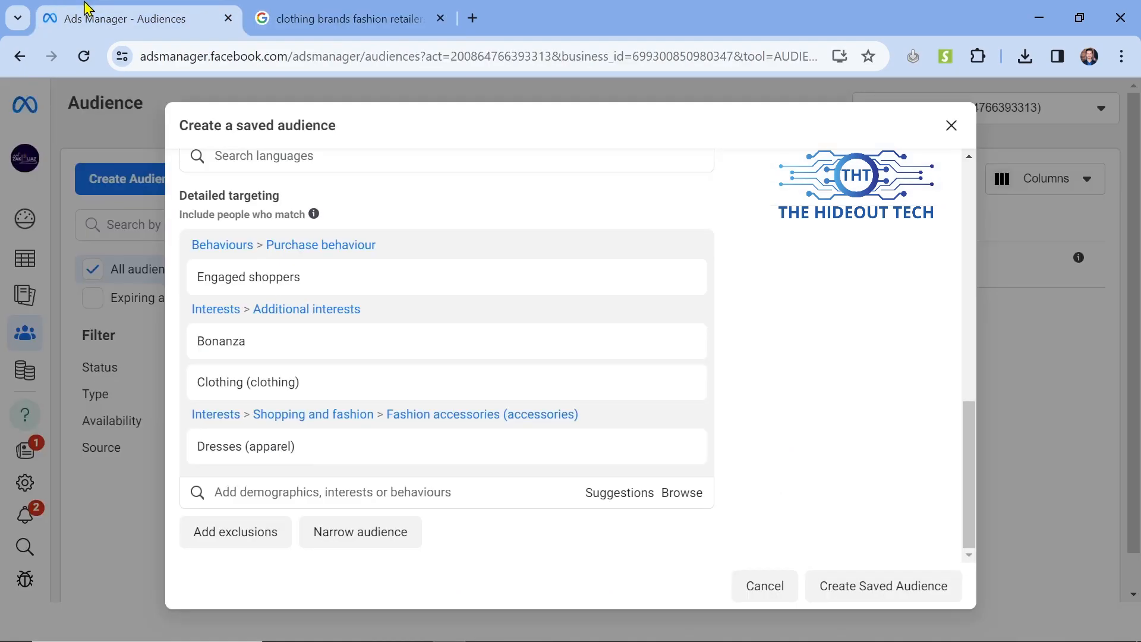
pyautogui.click(254, 494)
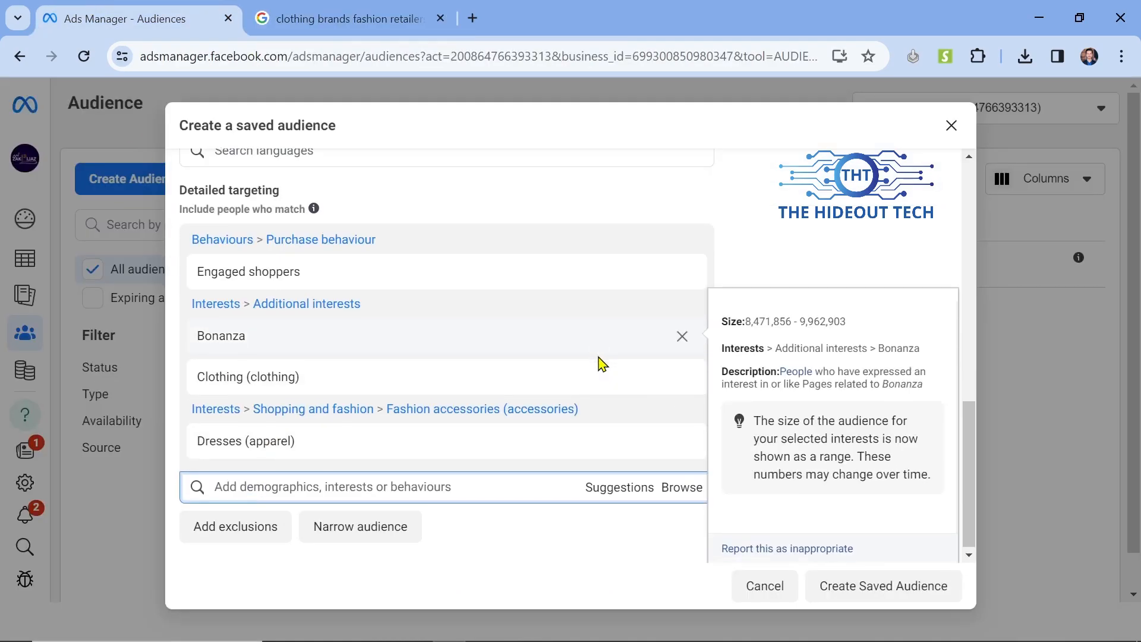
pyautogui.hotkey('ctrl', 'v')
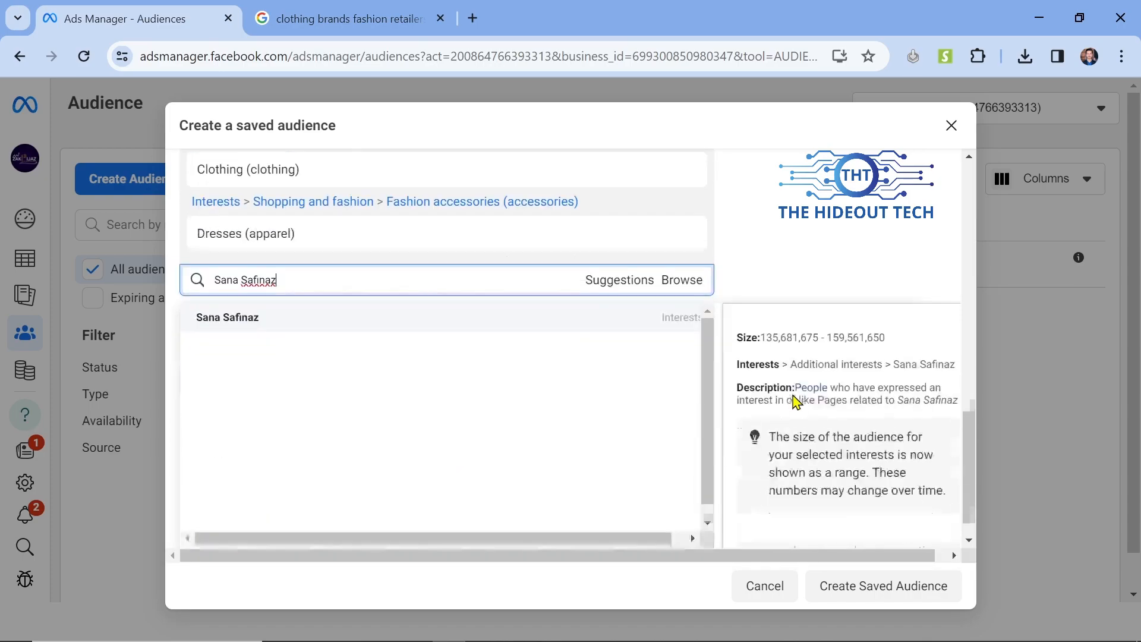
pyautogui.click(296, 320)
pyautogui.click(791, 258)
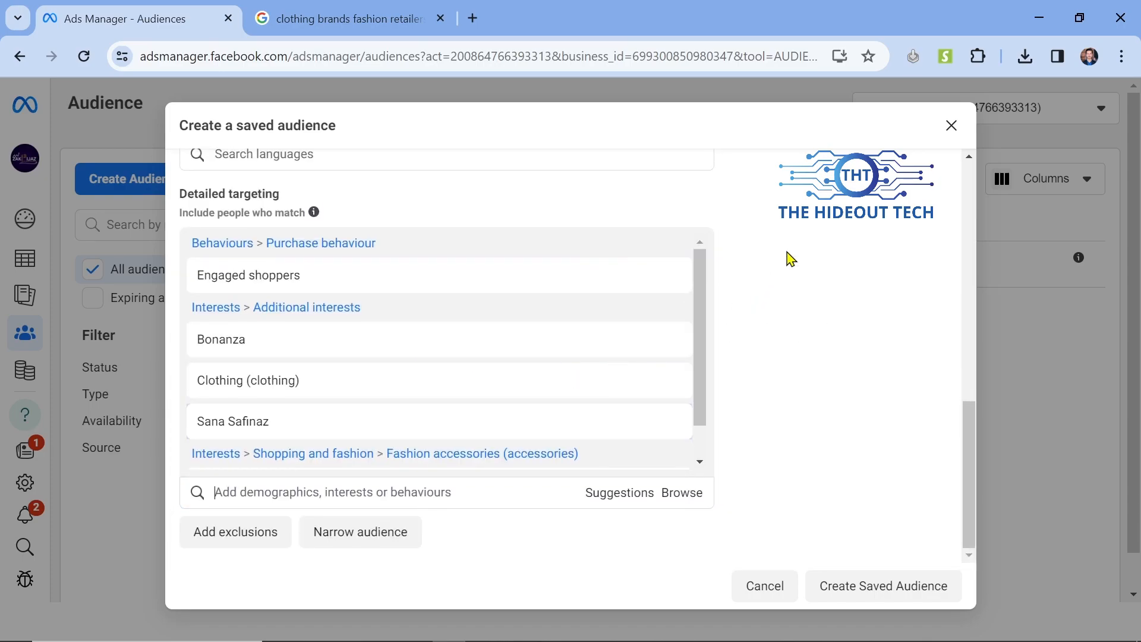
# Review the selected targeting entries, the estimated audience size and the audience details summary.
pyautogui.scroll(-1, 538, 359)
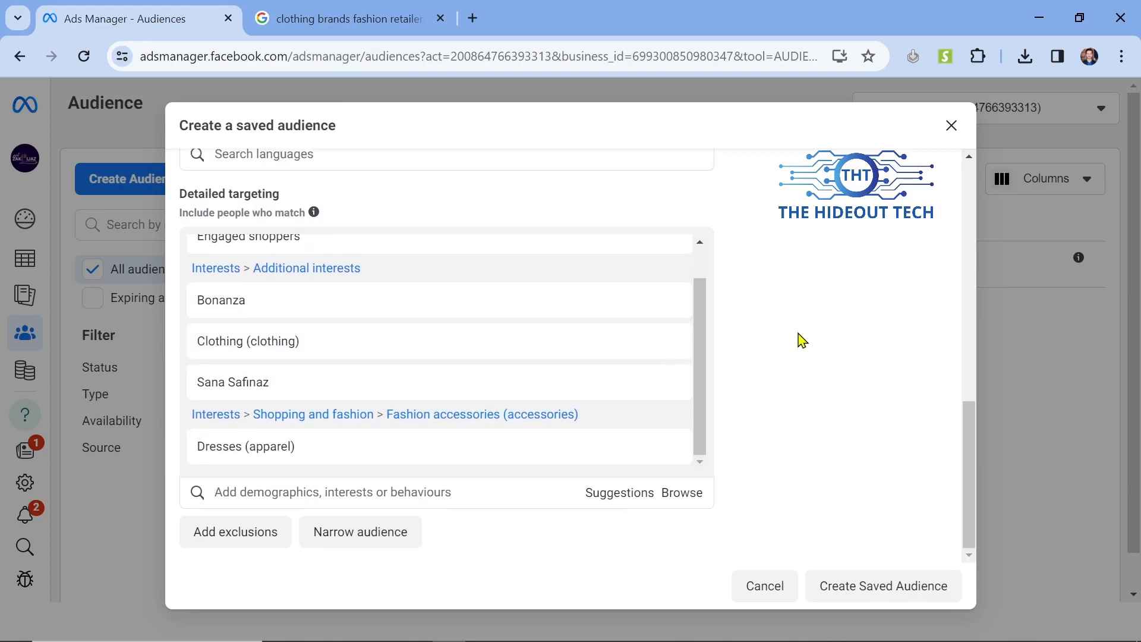
pyautogui.scroll(8, 799, 340)
pyautogui.scroll(-4, 567, 522)
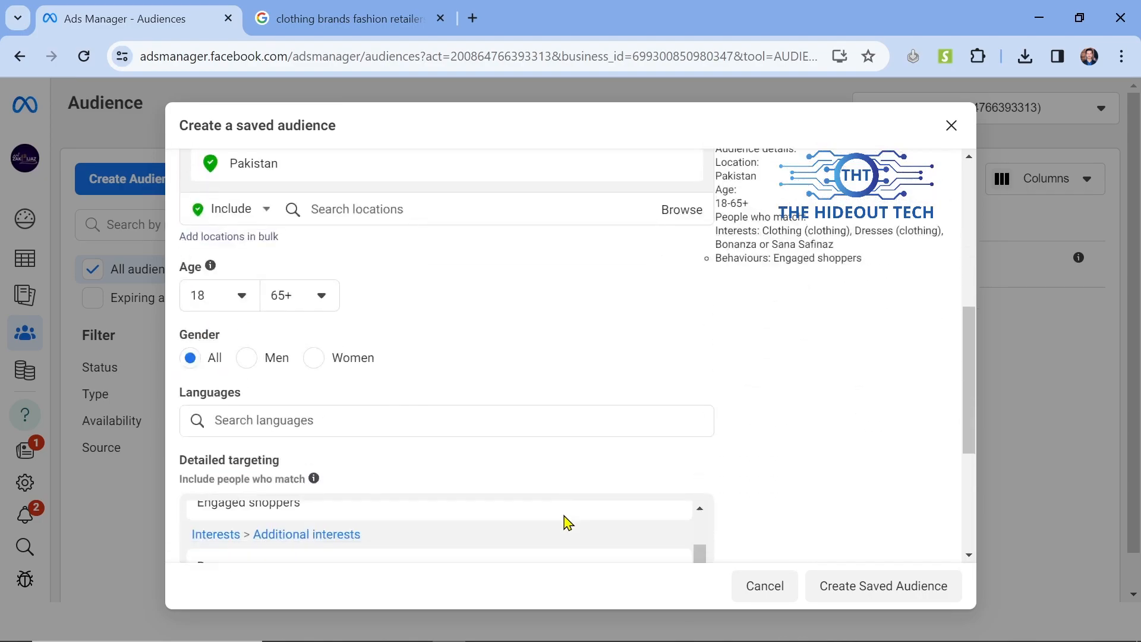
pyautogui.scroll(1, 568, 522)
pyautogui.scroll(5, 840, 364)
pyautogui.scroll(2, 841, 363)
pyautogui.scroll(-5, 840, 364)
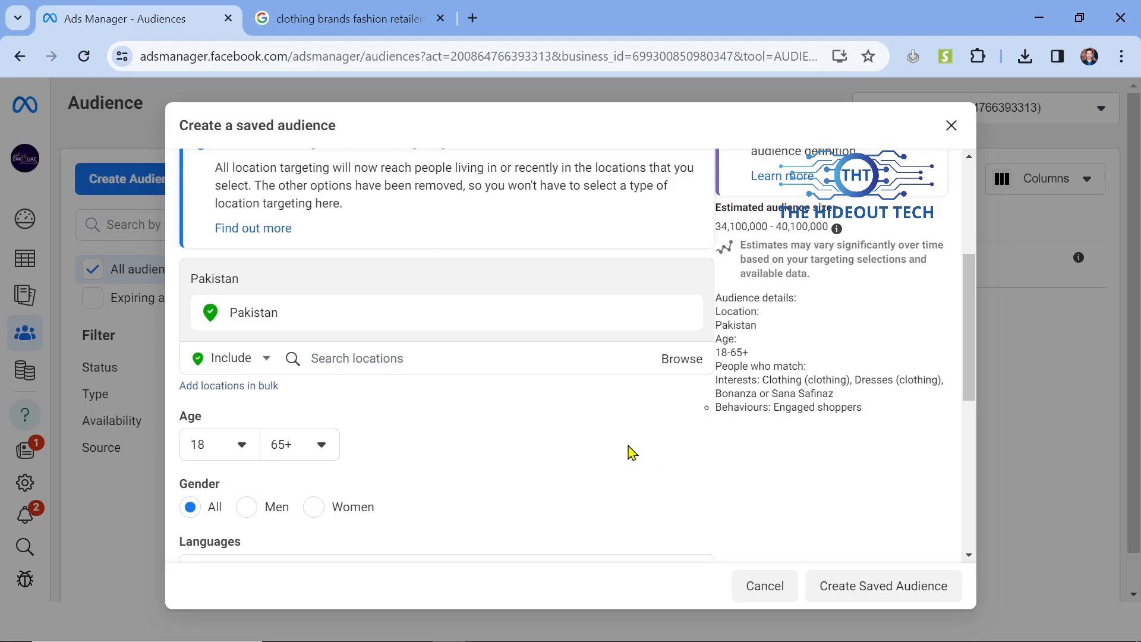
# Check the minimum age options, set the audience's gender to Women and review the audience details.
pyautogui.click(218, 446)
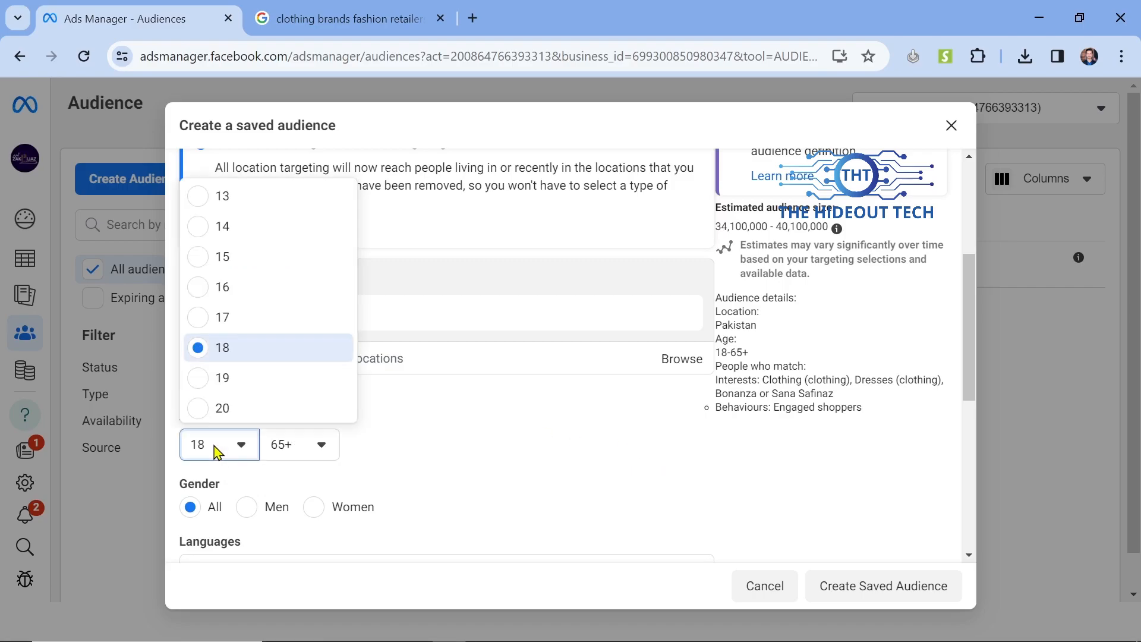
pyautogui.scroll(-2, 489, 453)
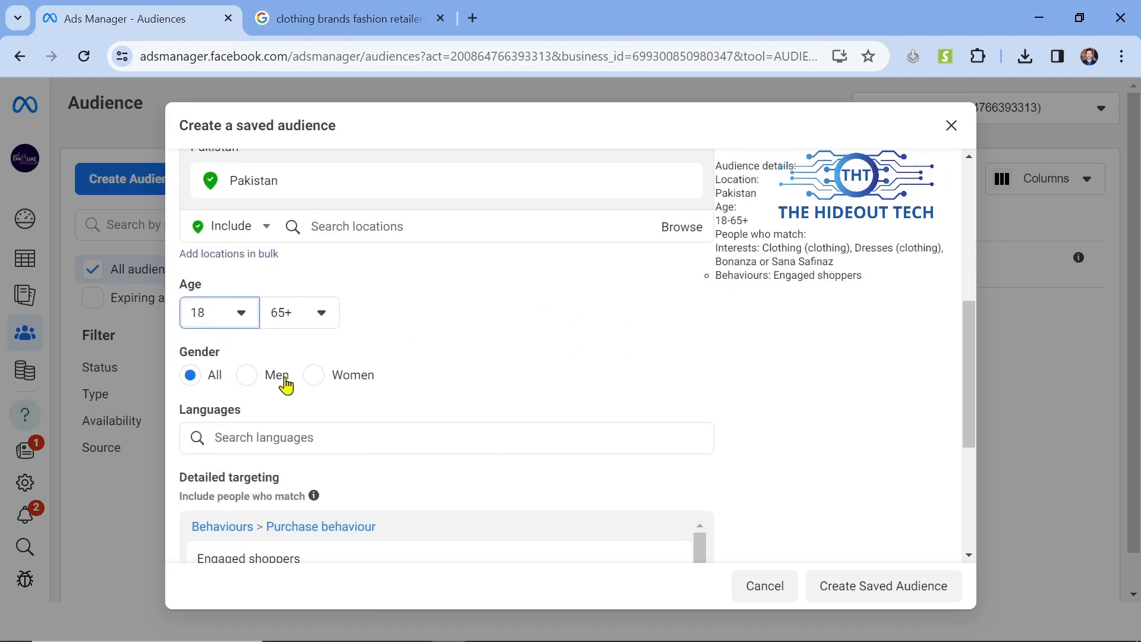
pyautogui.click(305, 378)
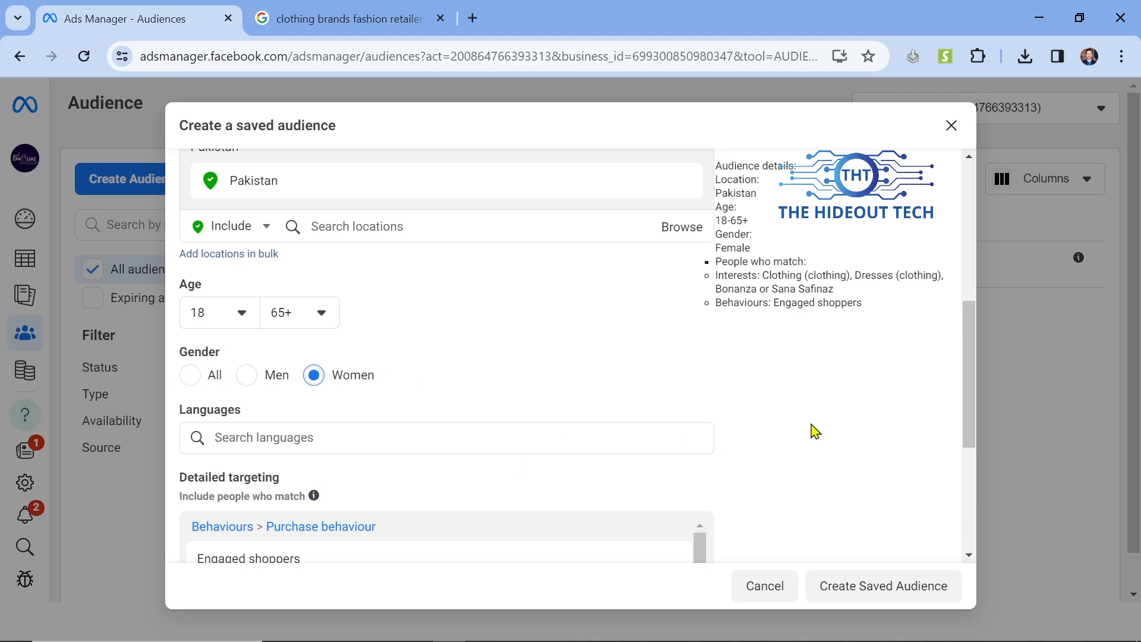
pyautogui.scroll(-2, 814, 431)
pyautogui.moveTo(229, 260)
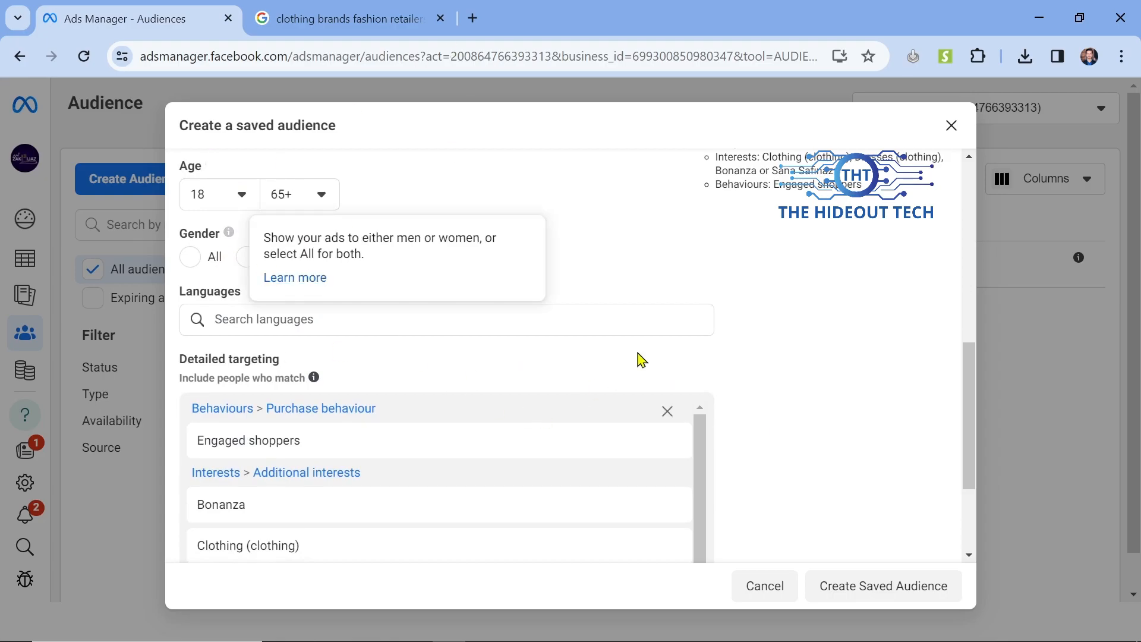
pyautogui.scroll(3, 838, 380)
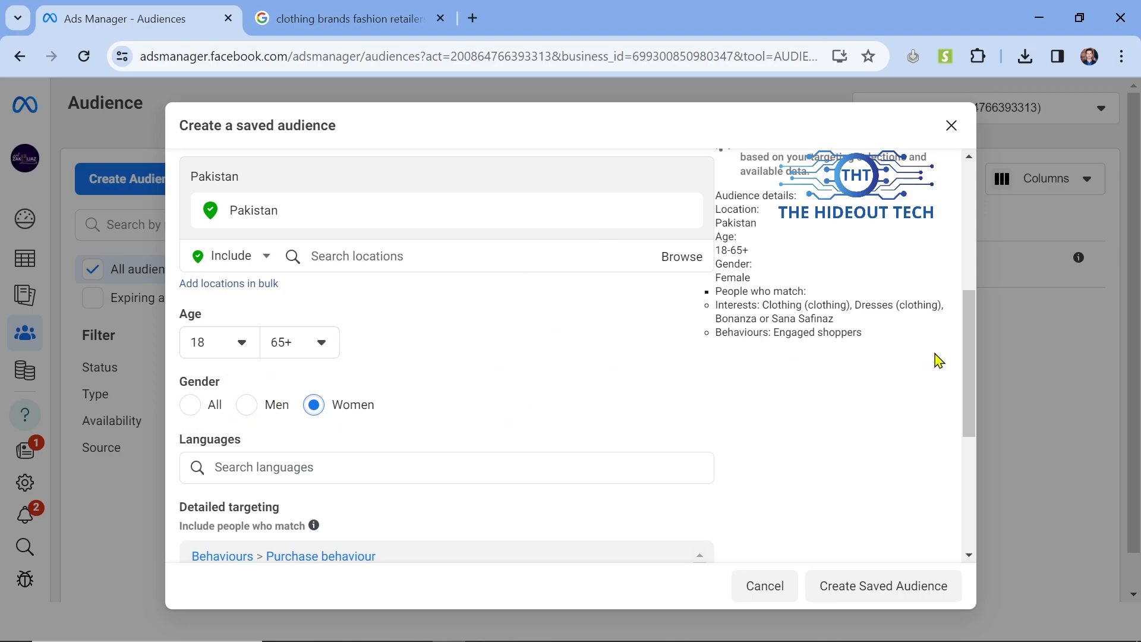
# Review the selected detailed targeting entries and create the saved audience.
pyautogui.scroll(-3, 837, 529)
pyautogui.scroll(-2, 880, 397)
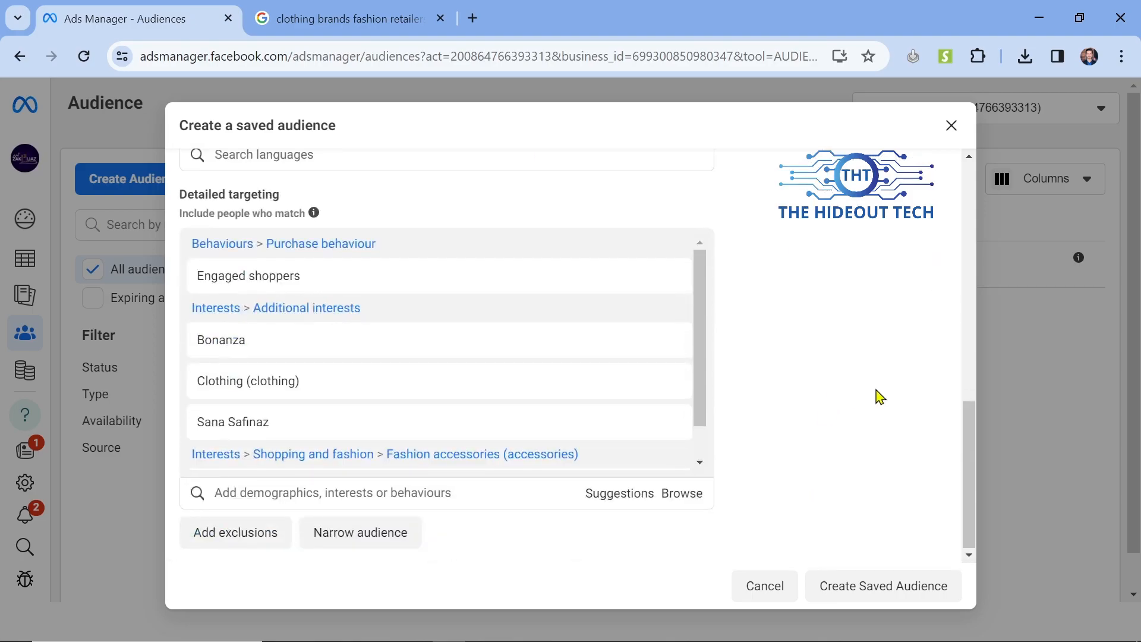
pyautogui.scroll(-1, 486, 289)
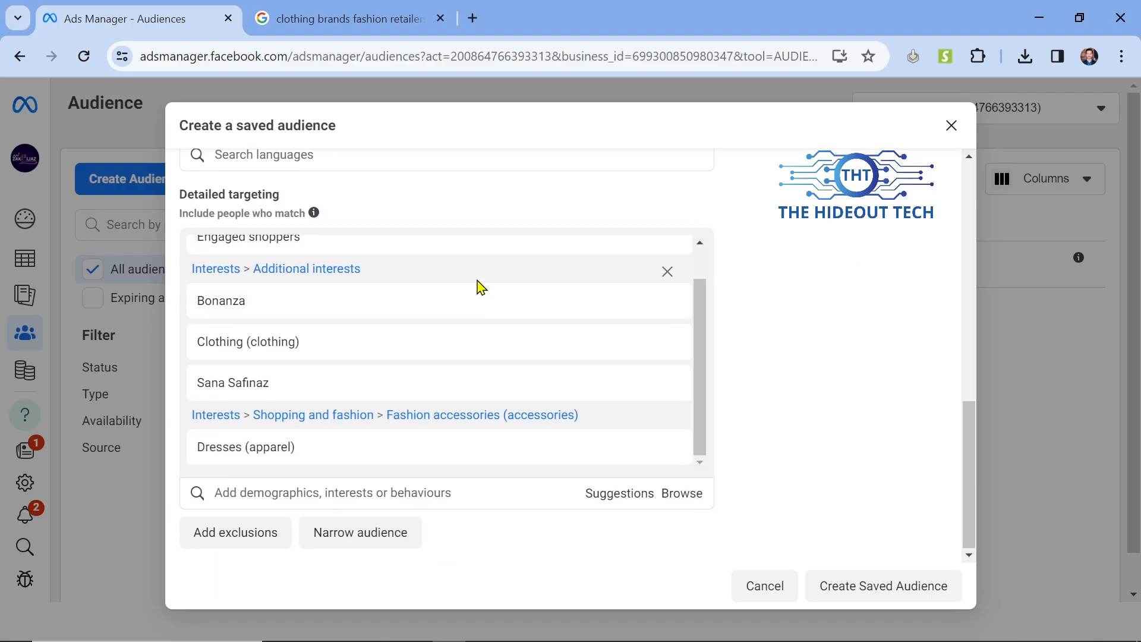
pyautogui.scroll(1, 476, 285)
pyautogui.scroll(-1, 320, 422)
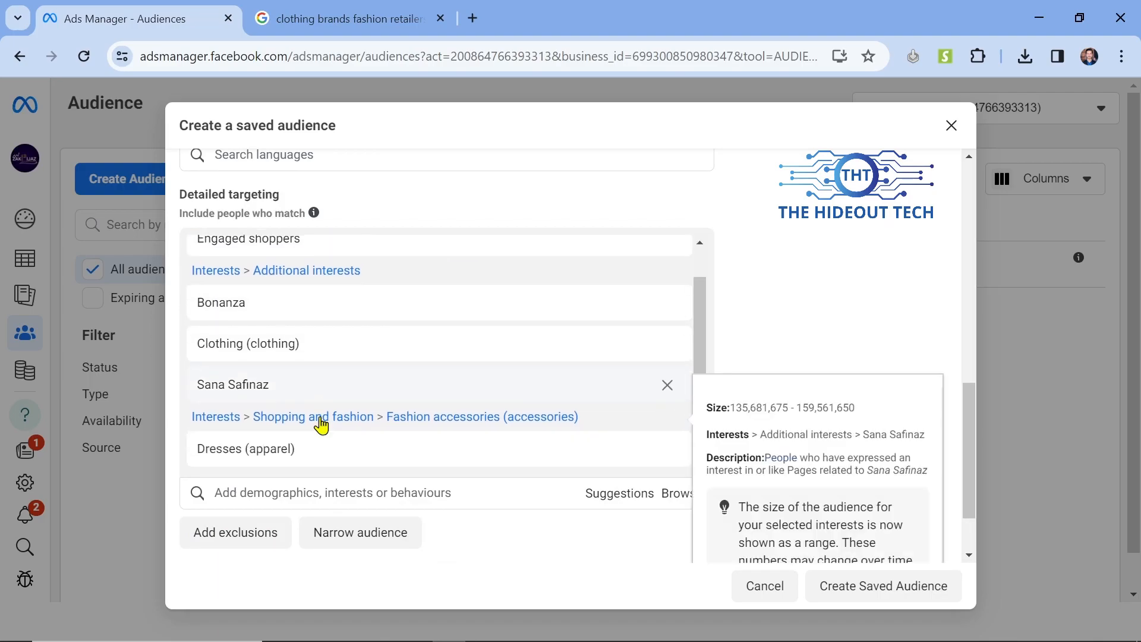
pyautogui.click(882, 588)
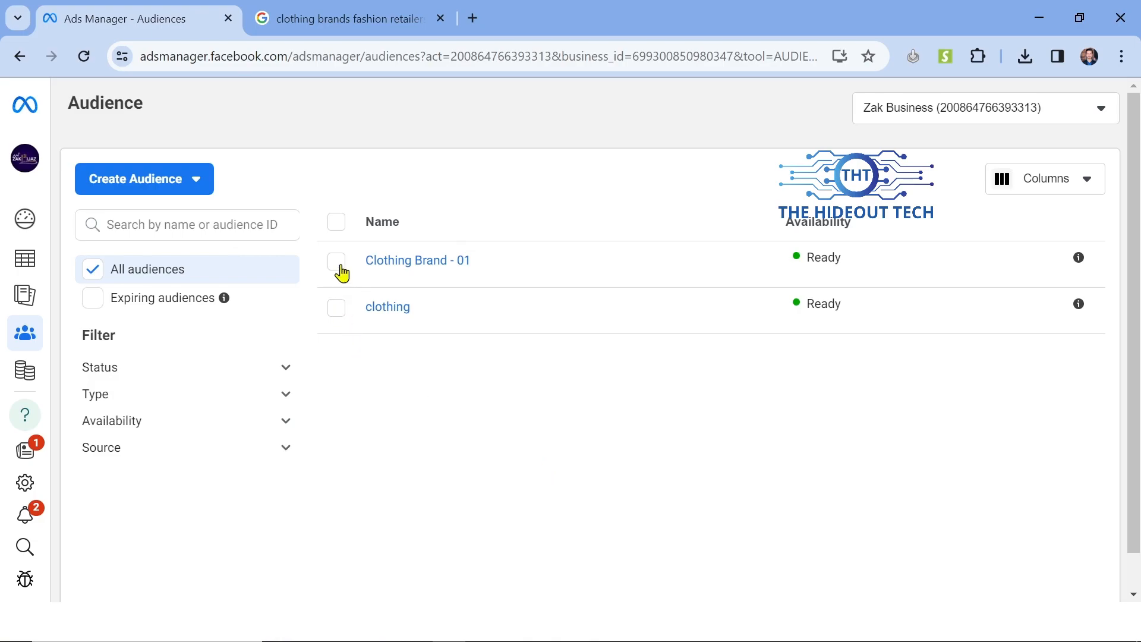
# Open the Clothing Brand - 01 audience and review its saved audience details.
pyautogui.moveTo(444, 262)
pyautogui.click(418, 270)
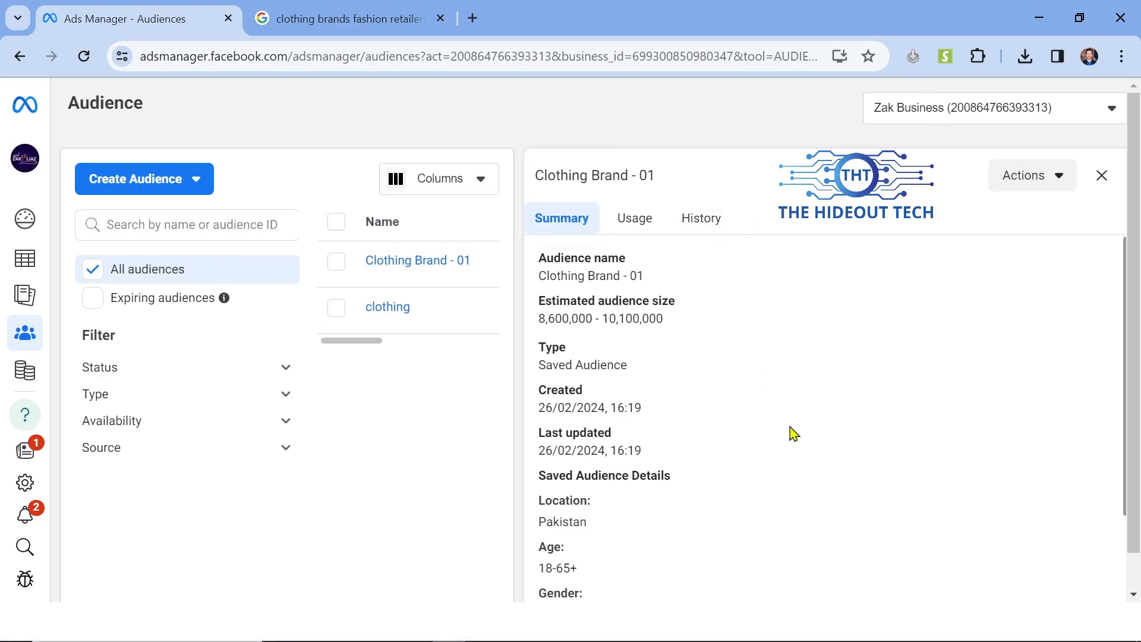
pyautogui.scroll(-2, 795, 441)
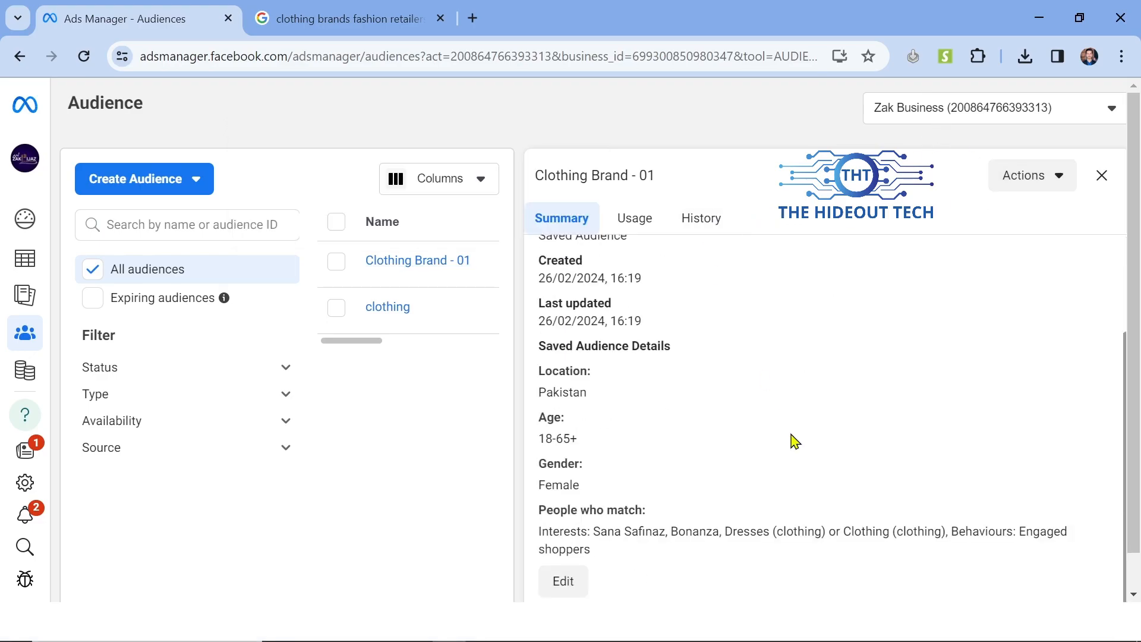
# Open the Clothing Brand - 01 audience for editing and change its name to "Clothing Brand - 02".
pyautogui.click(582, 582)
pyautogui.scroll(-1, 561, 374)
pyautogui.scroll(1, 560, 373)
pyautogui.click(389, 251)
pyautogui.press('BackSpace')
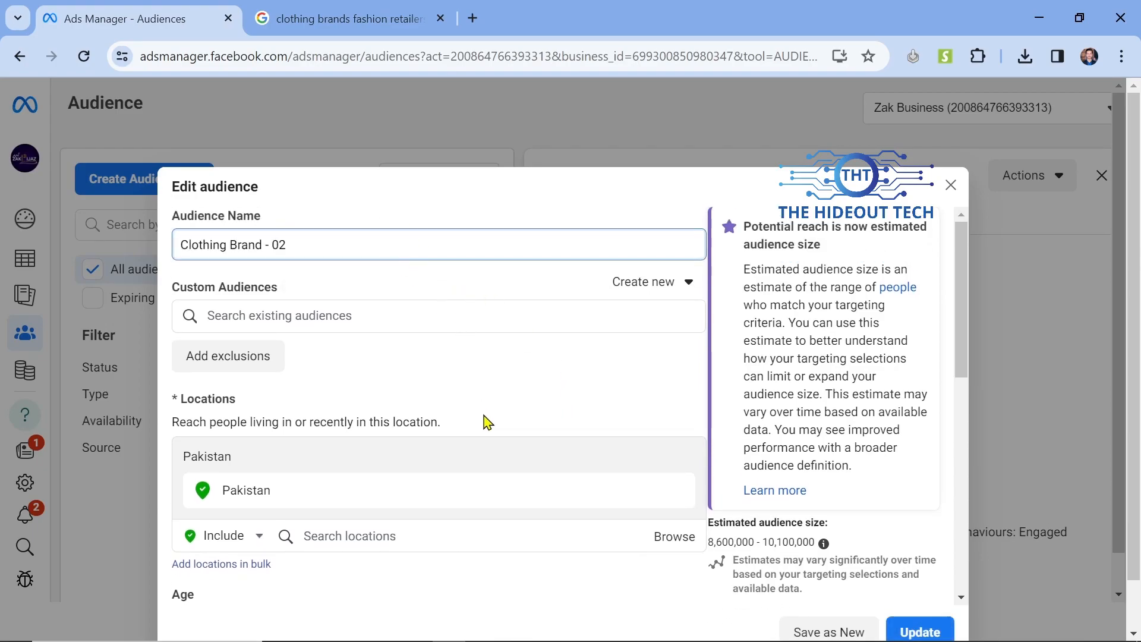
# Restrict the audience's Pakistan location to only include cities.
pyautogui.scroll(-4, 488, 422)
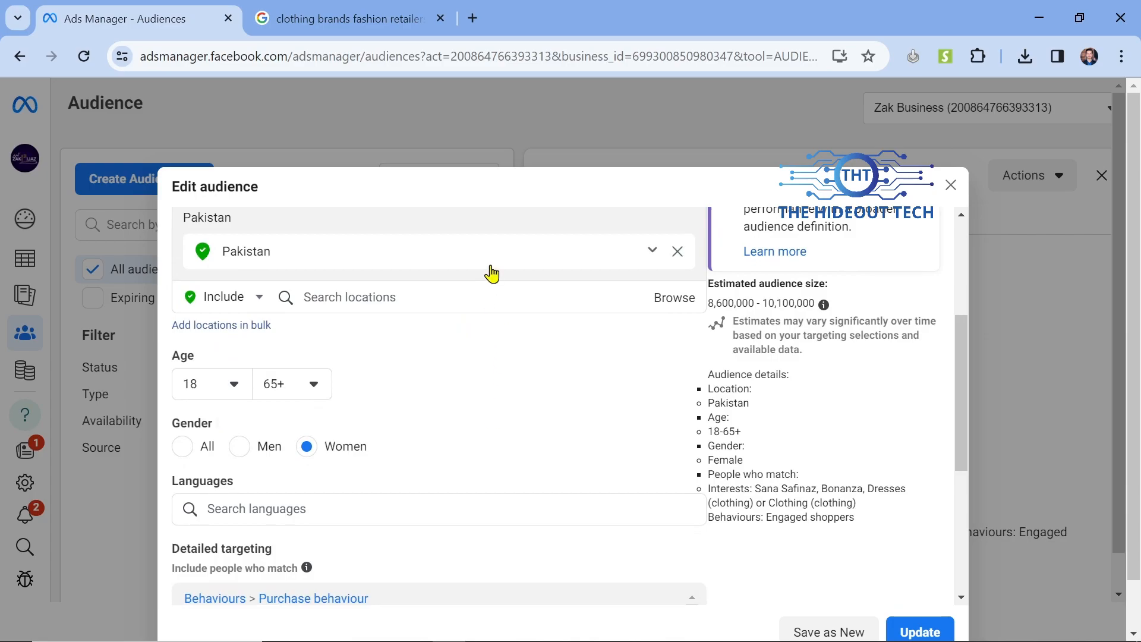
pyautogui.scroll(2, 627, 388)
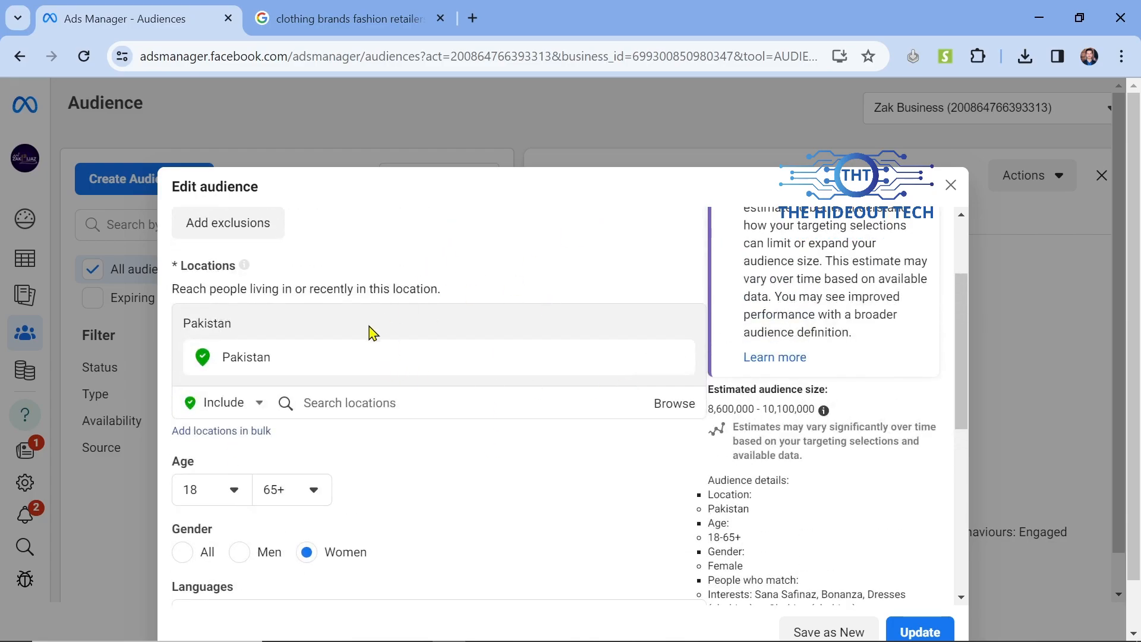
pyautogui.scroll(2, 355, 365)
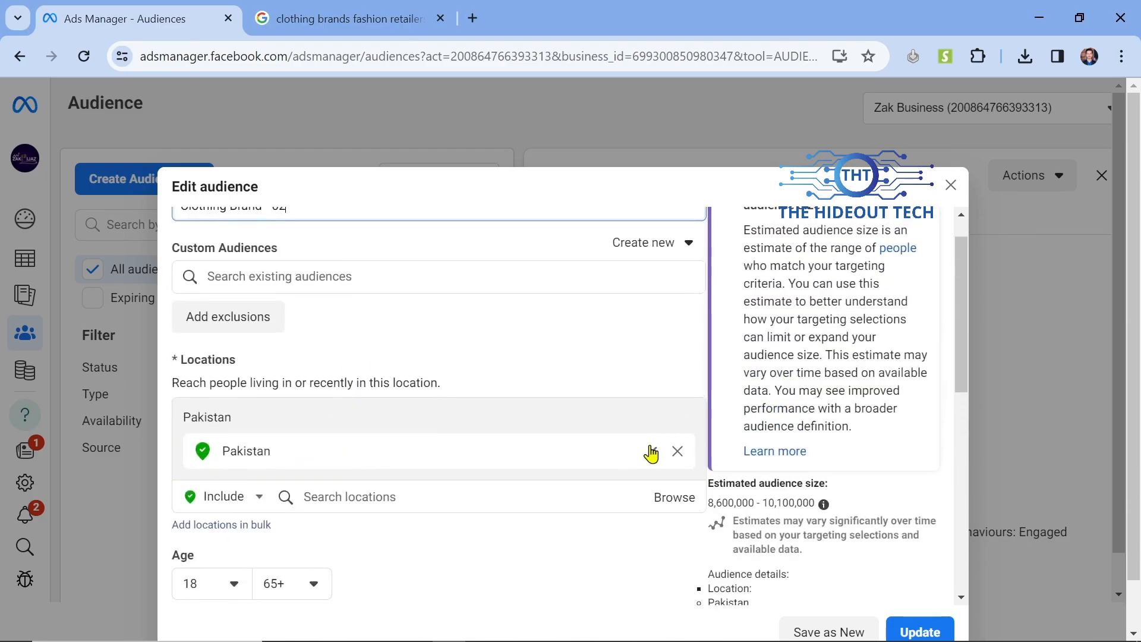
pyautogui.click(649, 451)
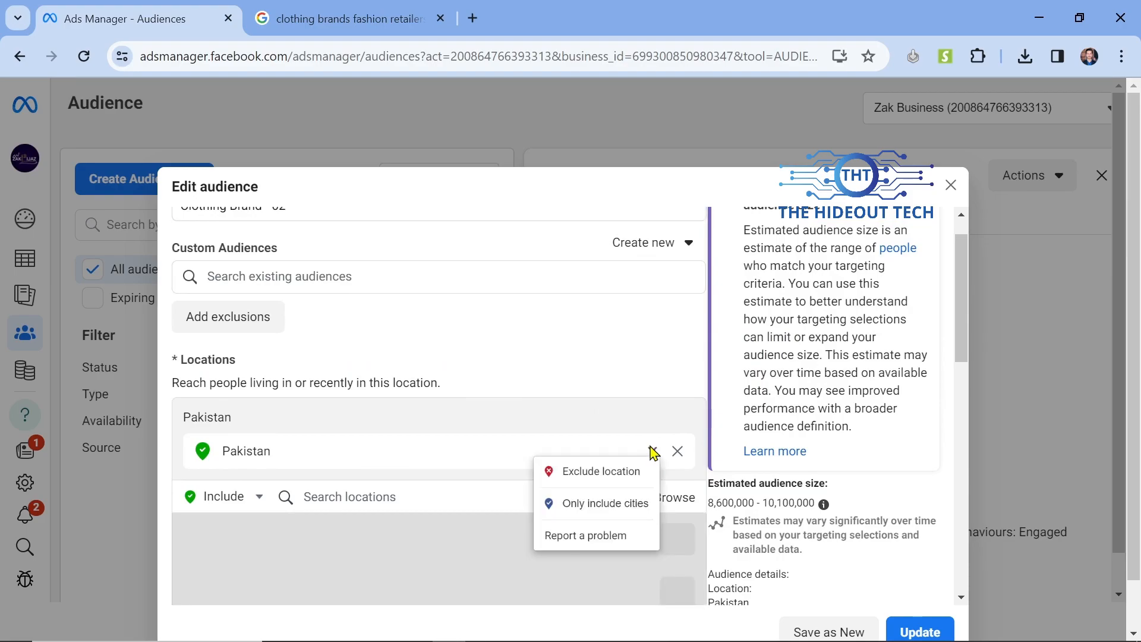
pyautogui.click(624, 502)
# Remove the Engaged shoppers behaviour, the additional interests group and the fashion accessories interest from detailed targeting.
pyautogui.scroll(-5, 601, 336)
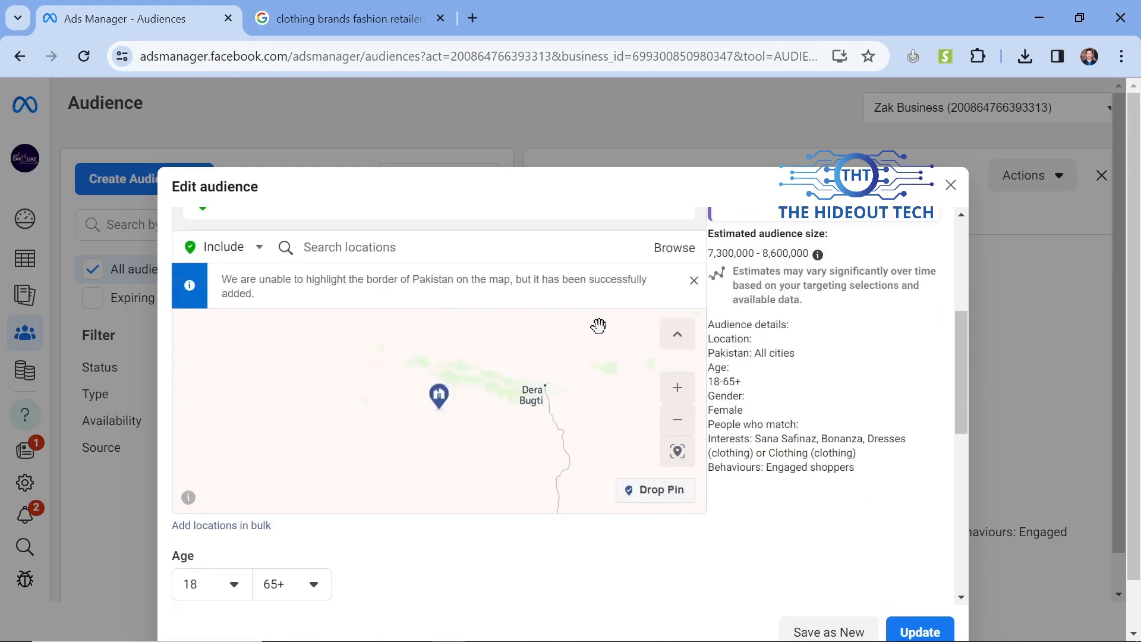
pyautogui.scroll(-6, 751, 556)
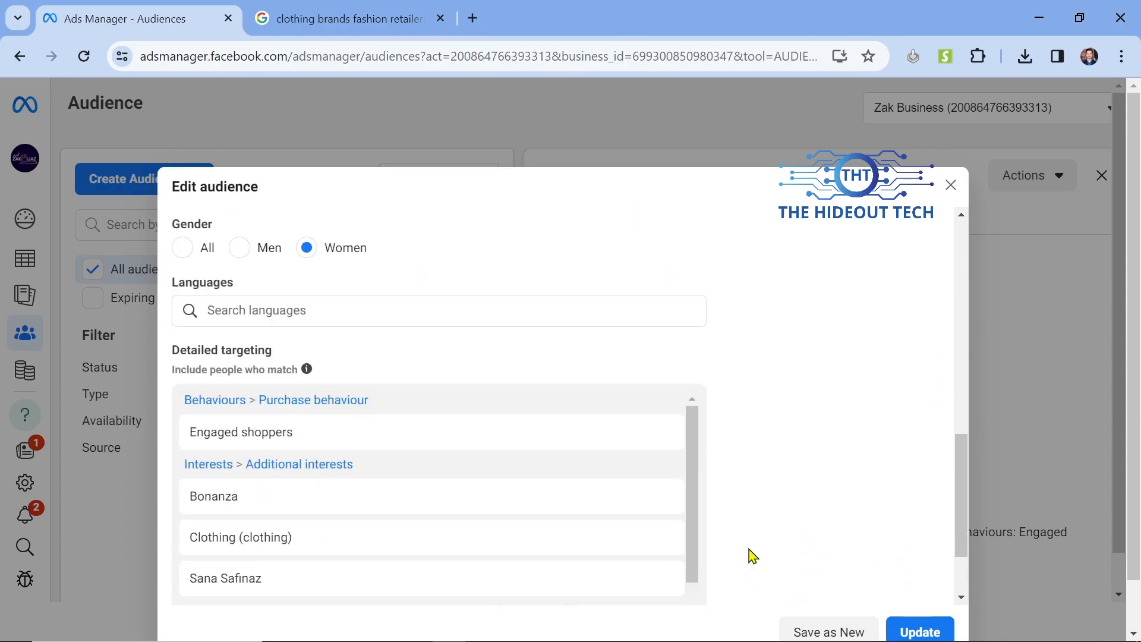
pyautogui.scroll(2, 751, 556)
pyautogui.scroll(-2, 894, 568)
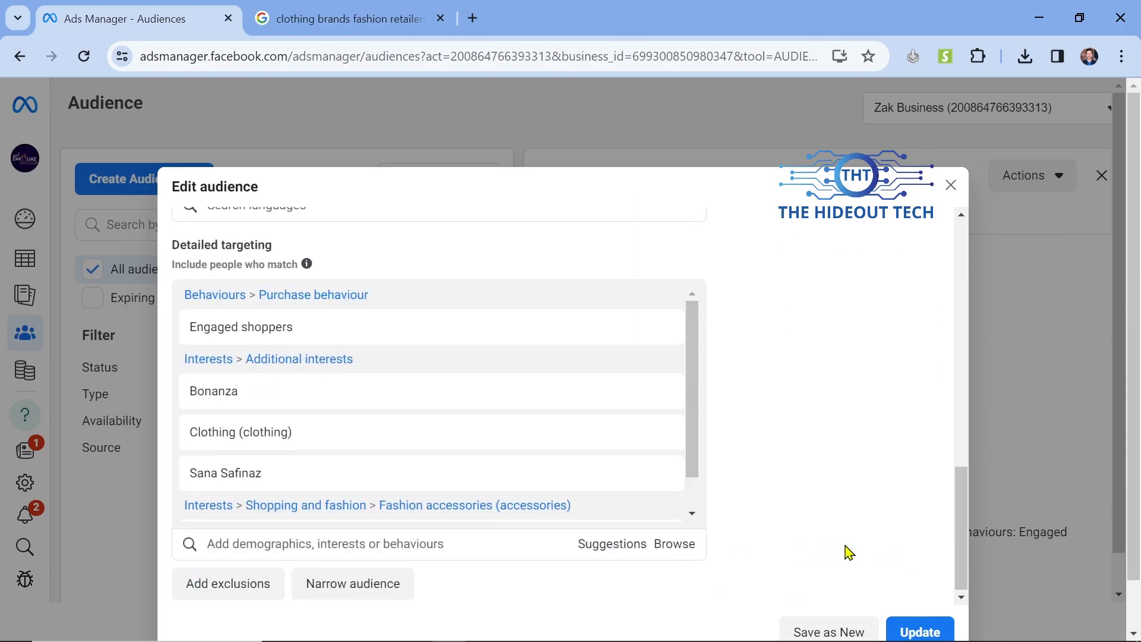
pyautogui.scroll(-1, 594, 392)
pyautogui.scroll(1, 595, 392)
pyautogui.click(660, 298)
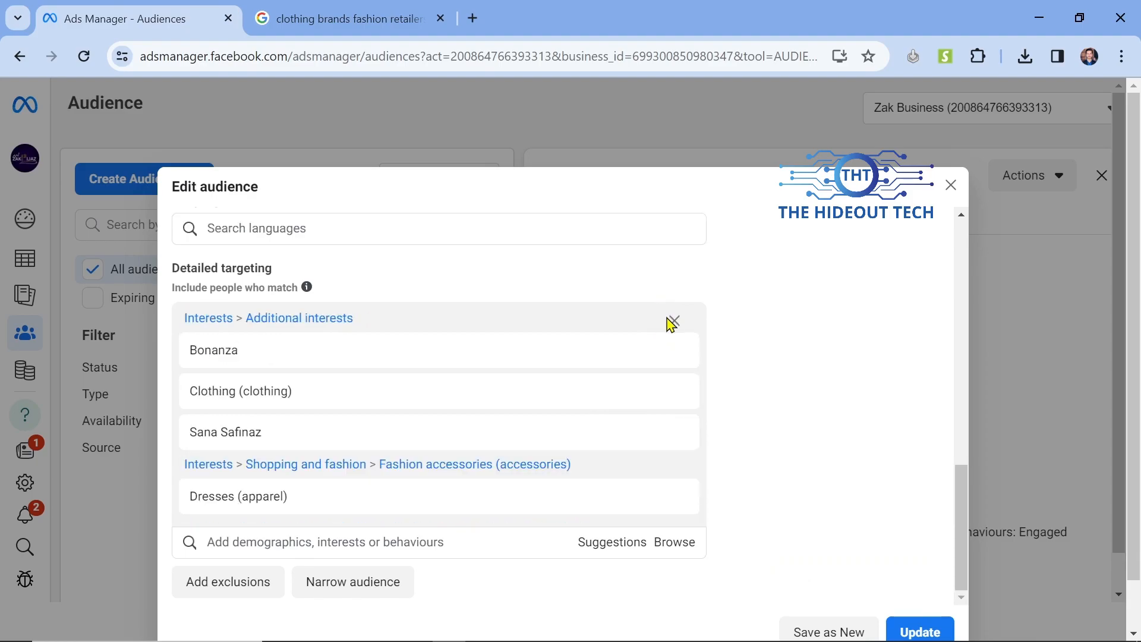
pyautogui.click(675, 323)
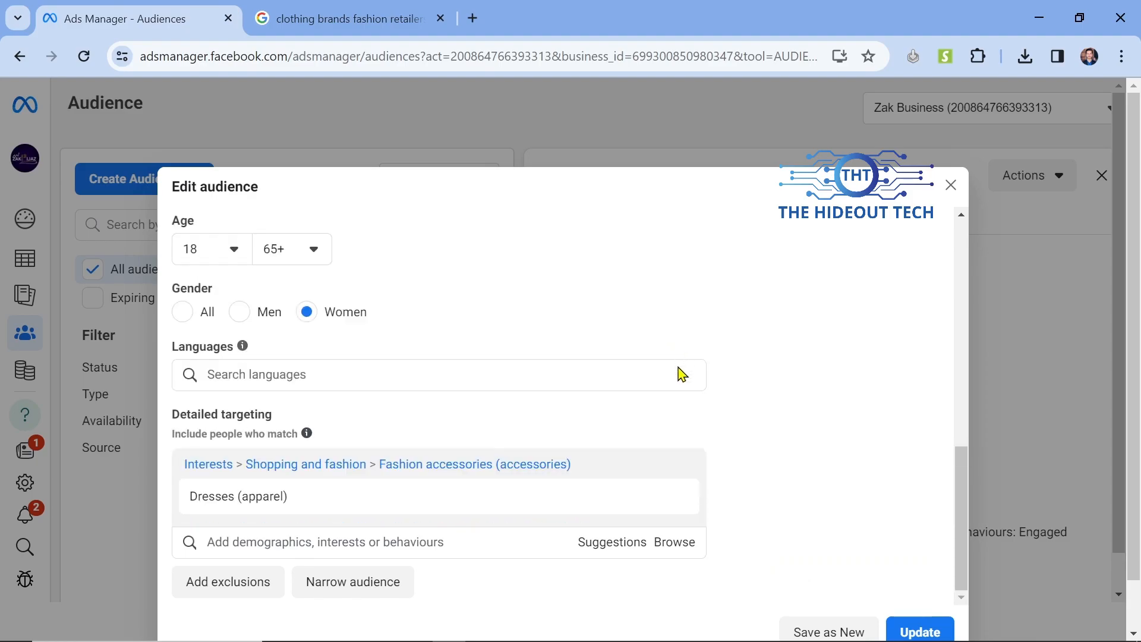
pyautogui.click(674, 468)
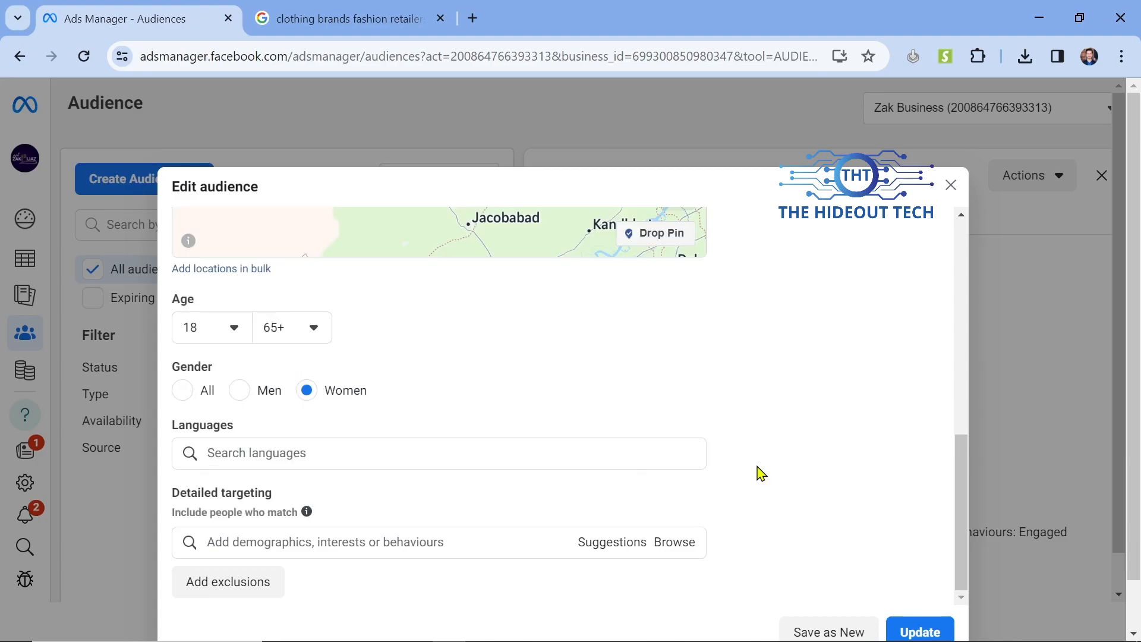
# Look through the suggested demographics, interests and behaviours for detailed targeting.
pyautogui.click(591, 500)
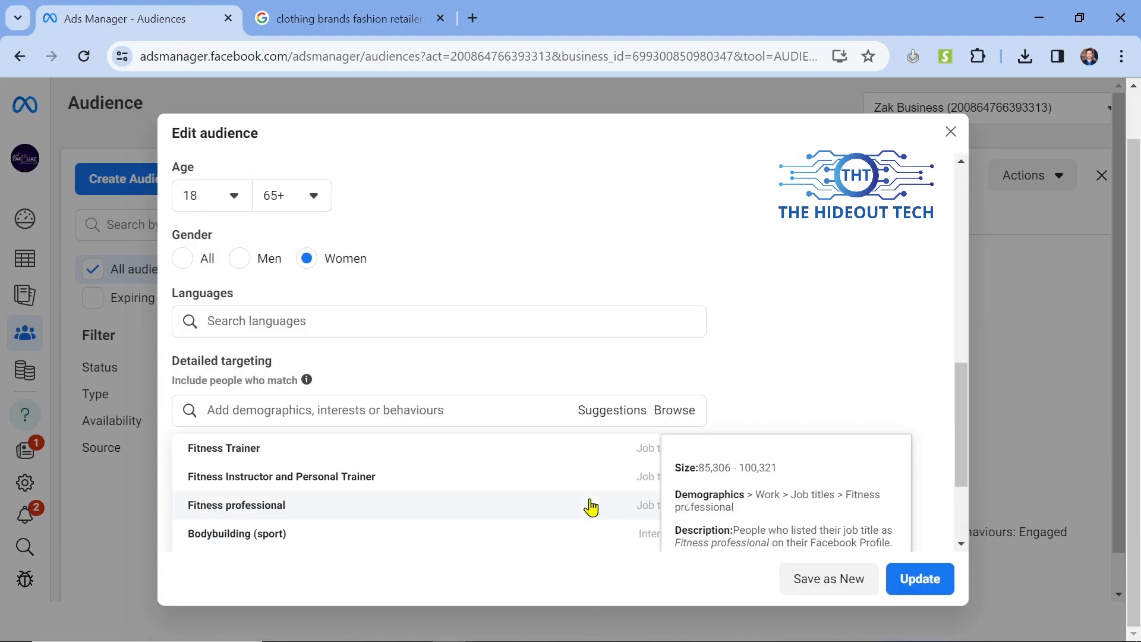
pyautogui.scroll(-2, 828, 375)
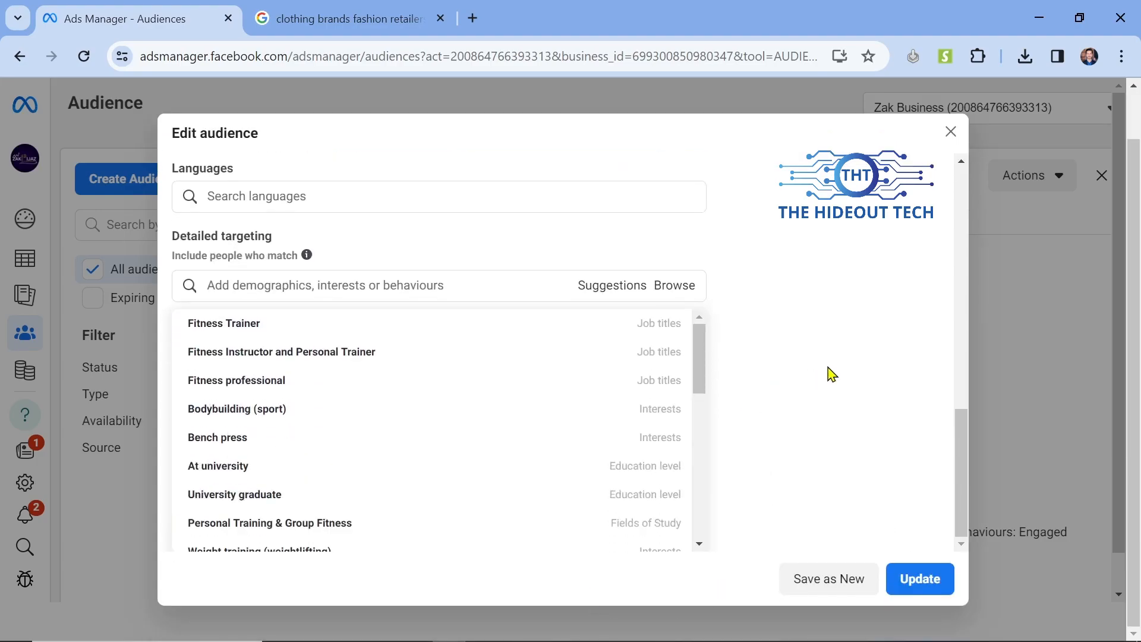
pyautogui.scroll(-6, 463, 400)
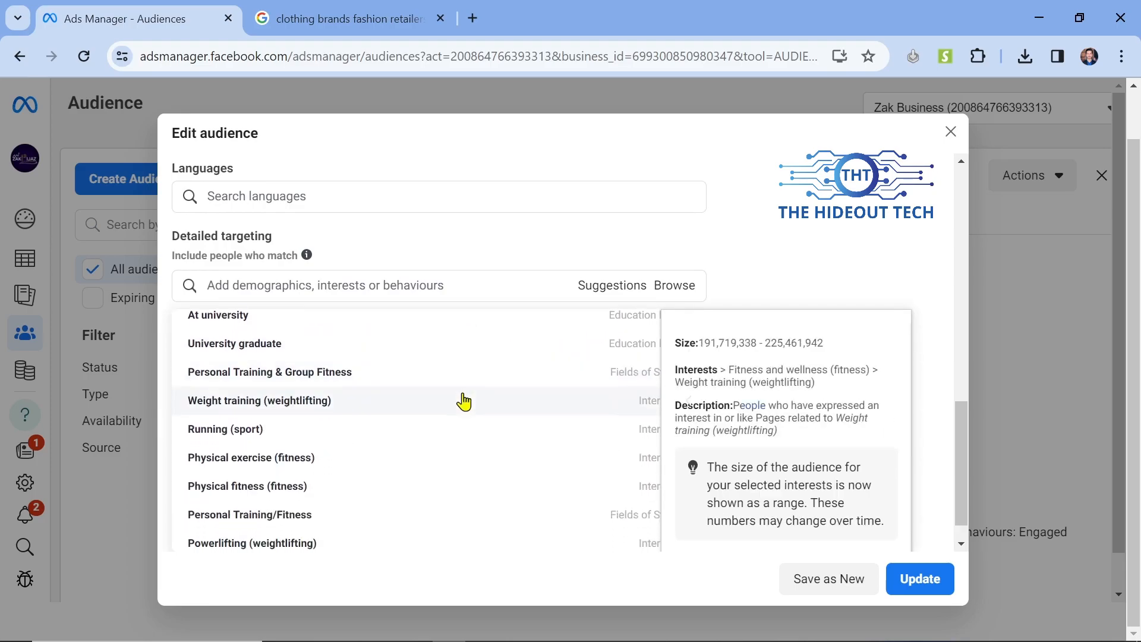
pyautogui.scroll(-2, 464, 401)
pyautogui.scroll(4, 464, 402)
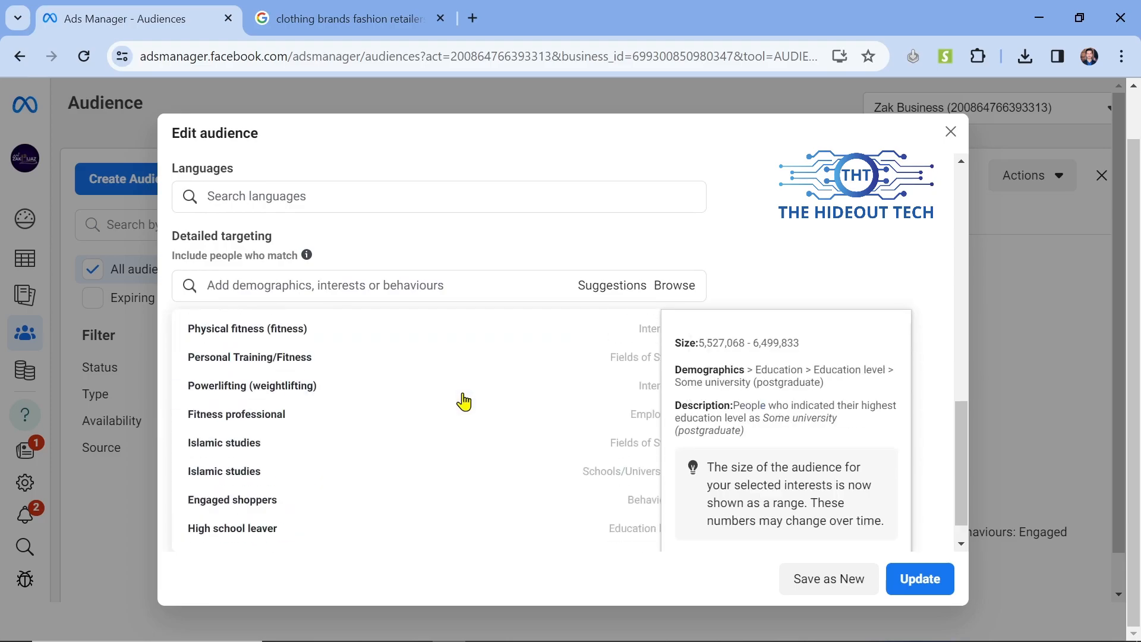
pyautogui.scroll(1, 464, 401)
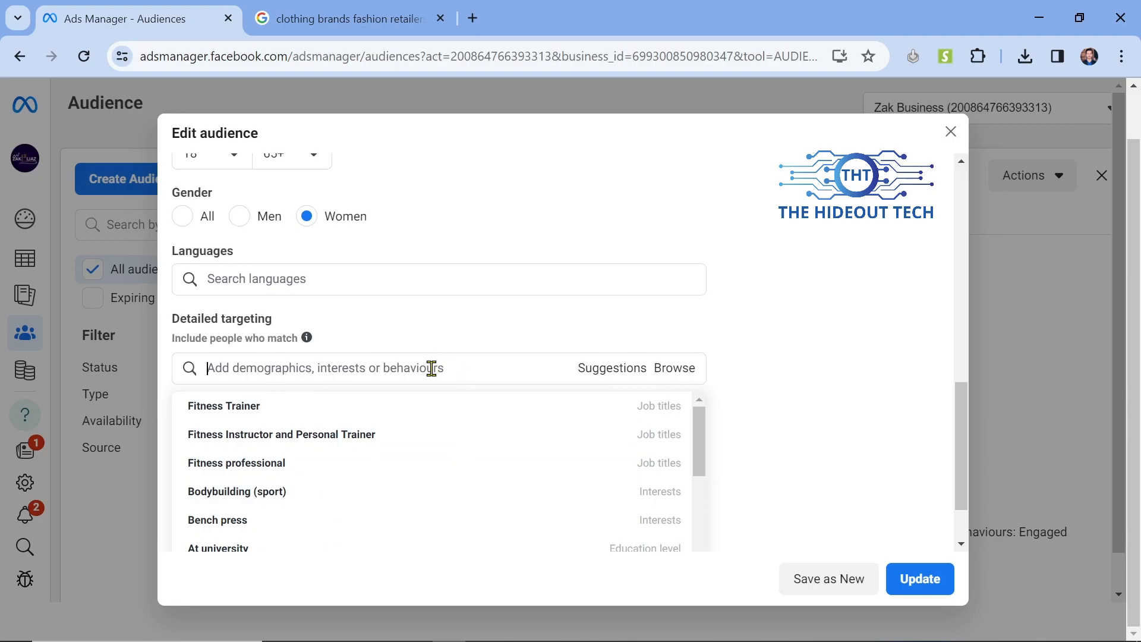
# Search detailed targeting for "cloth" and add the Vintage clothing (clothing) interest.
pyautogui.scroll(2, 432, 368)
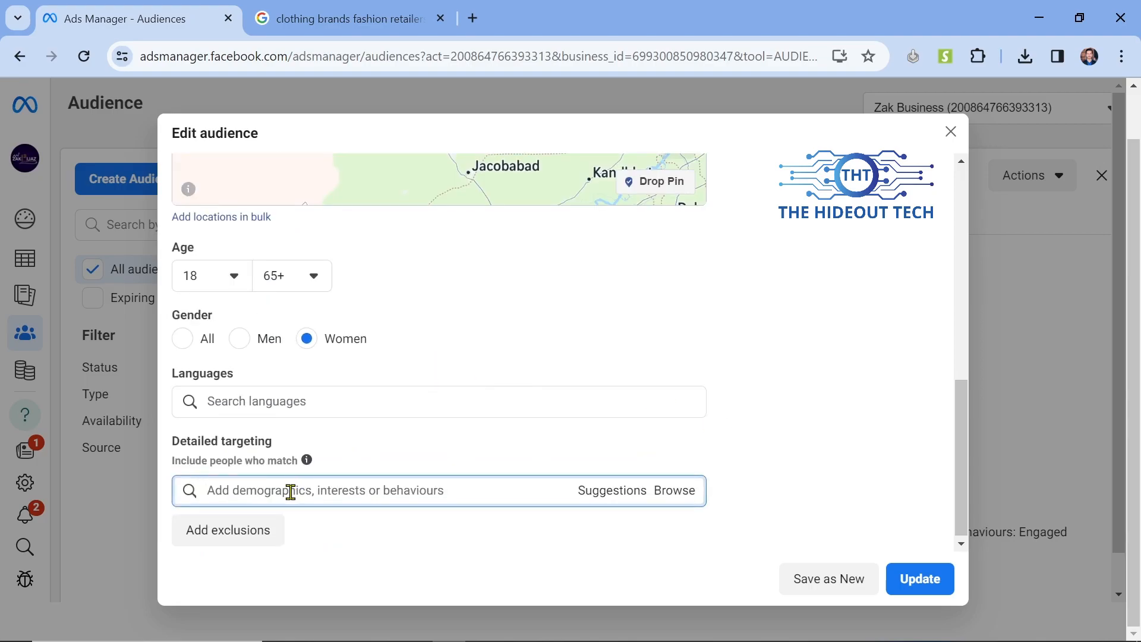
pyautogui.write('cloth')
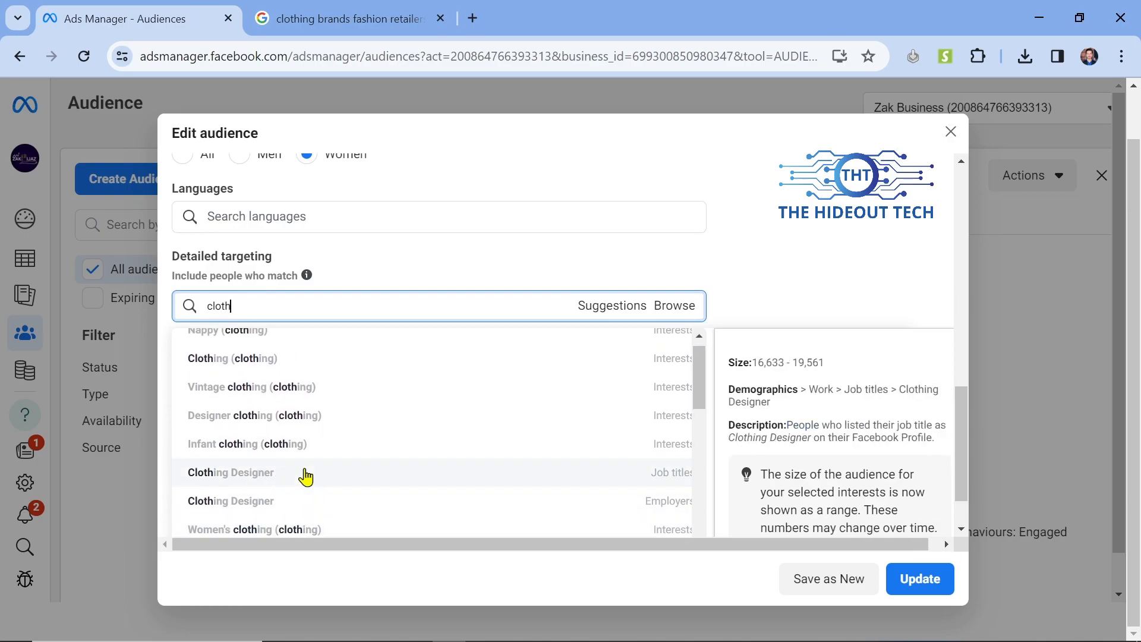
pyautogui.scroll(-3, 309, 479)
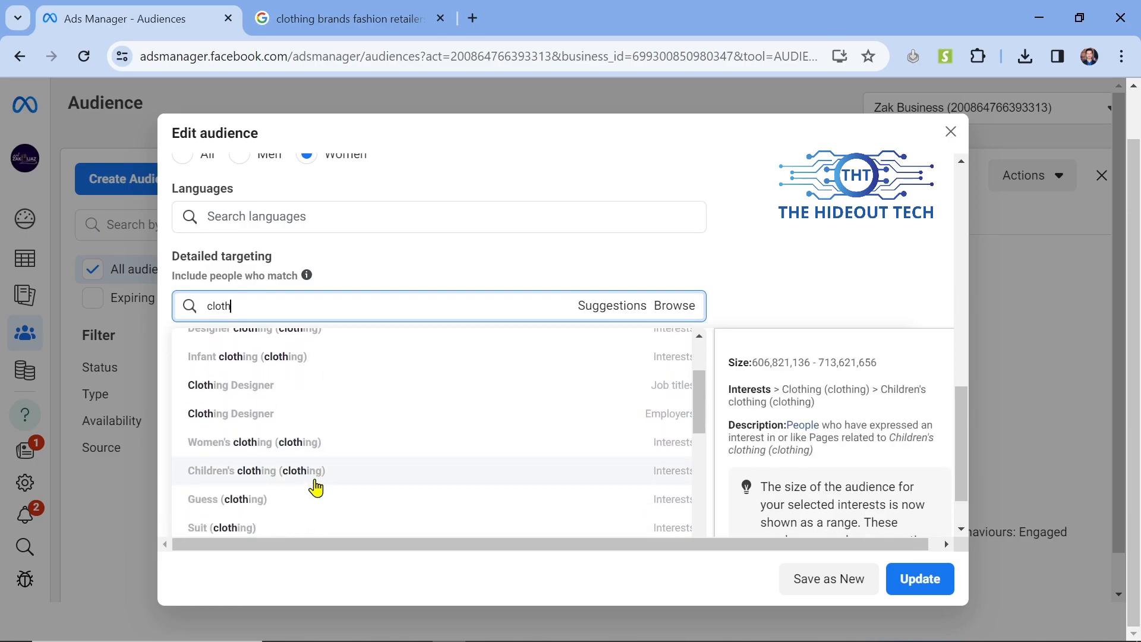
pyautogui.scroll(3, 290, 508)
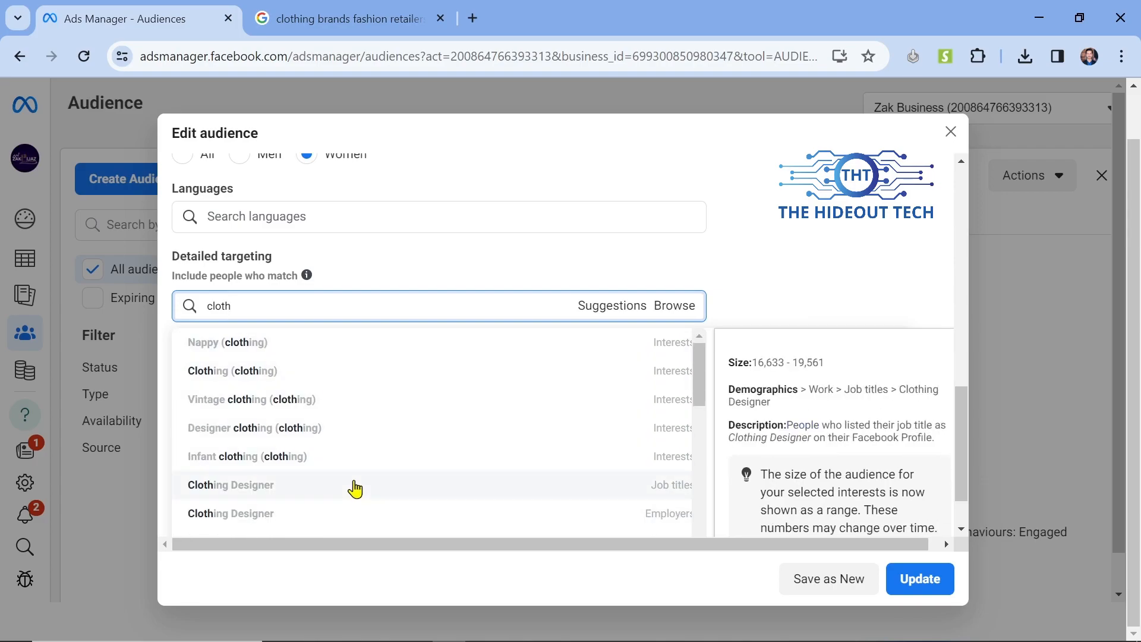
pyautogui.scroll(-1, 319, 402)
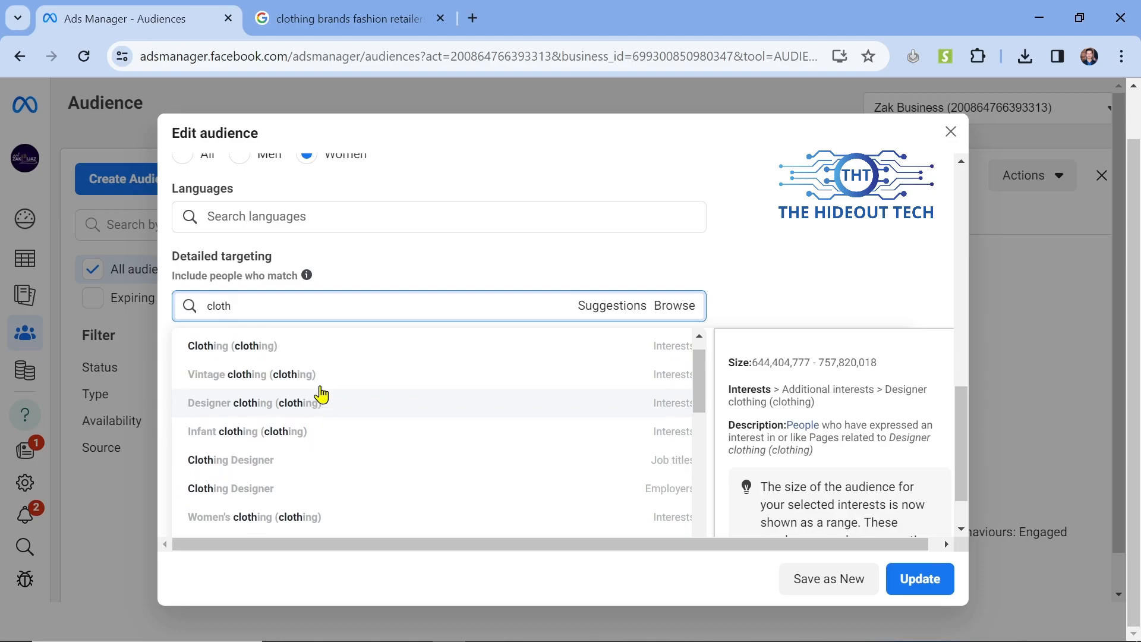
pyautogui.click(323, 374)
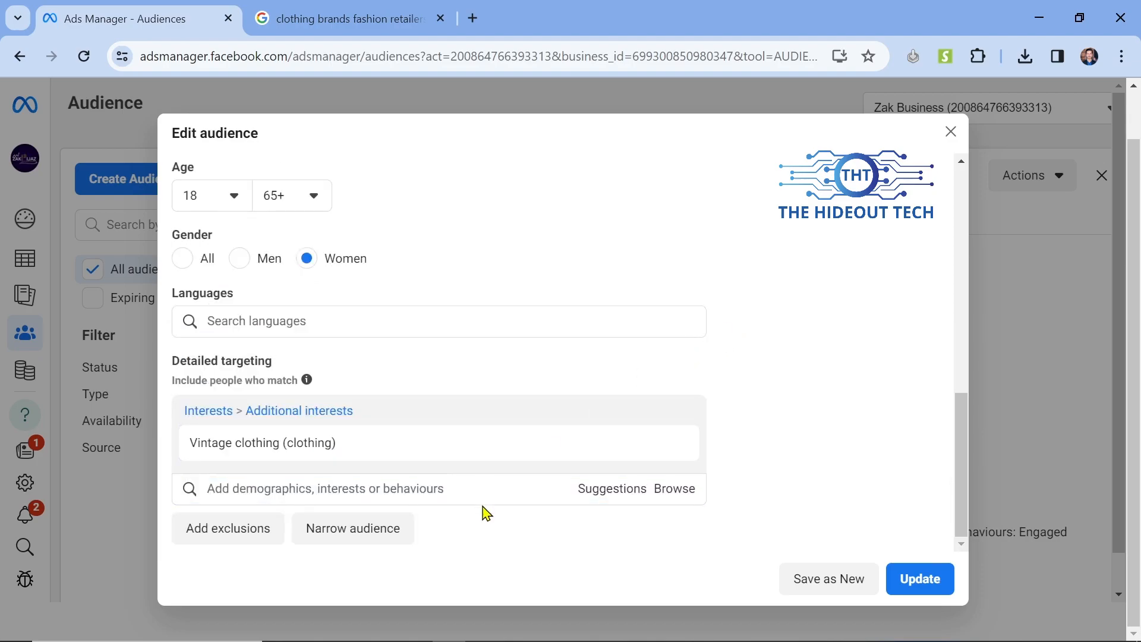
# Add the suggested interests Retro style, Street fashion and Hip-hop fashion (clothing) to the audience's detailed targeting.
pyautogui.click(612, 496)
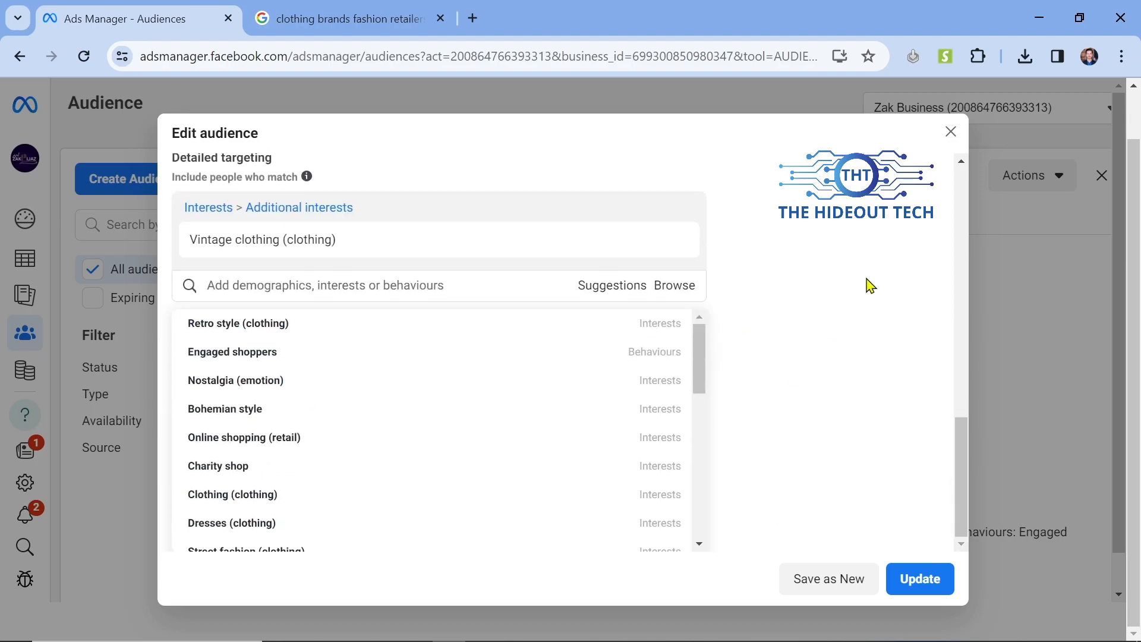
pyautogui.moveTo(415, 407)
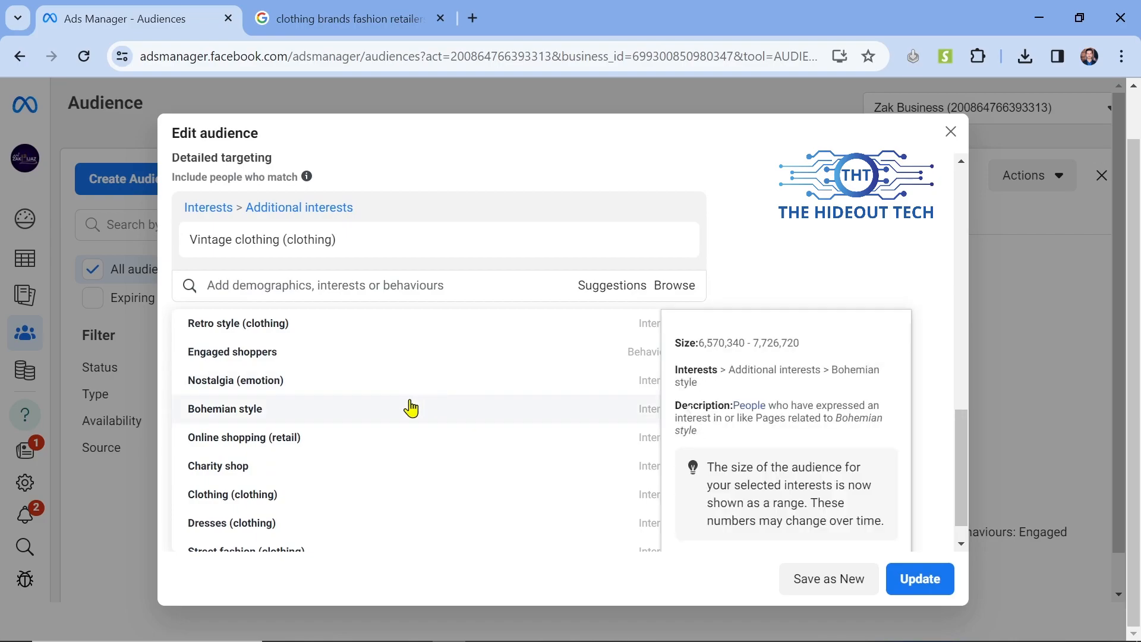
pyautogui.click(291, 334)
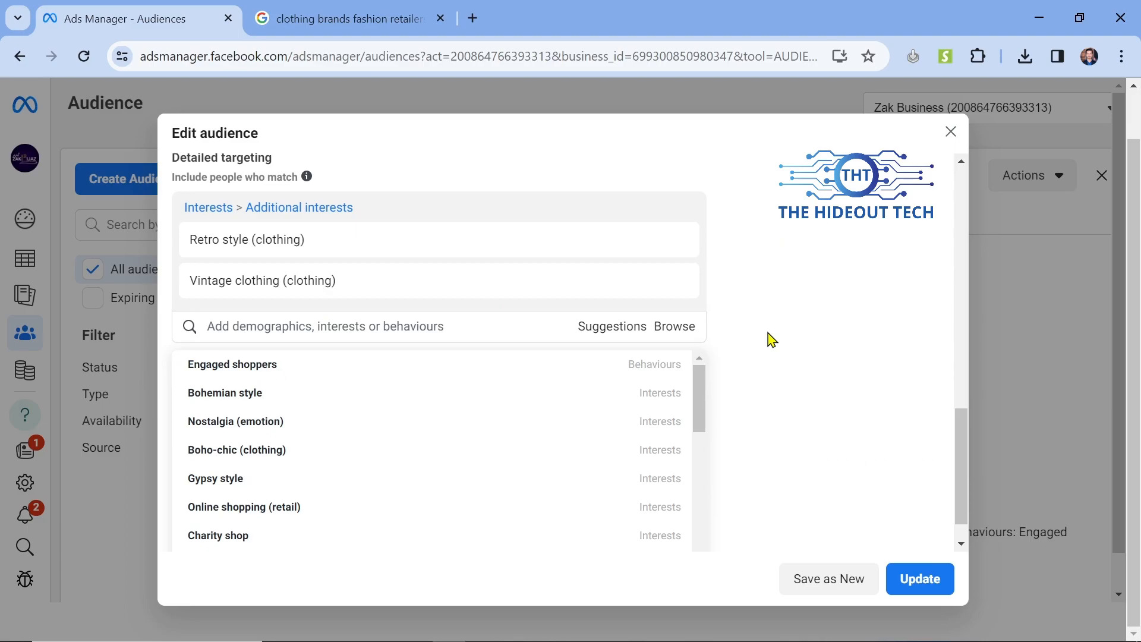
pyautogui.scroll(-3, 454, 528)
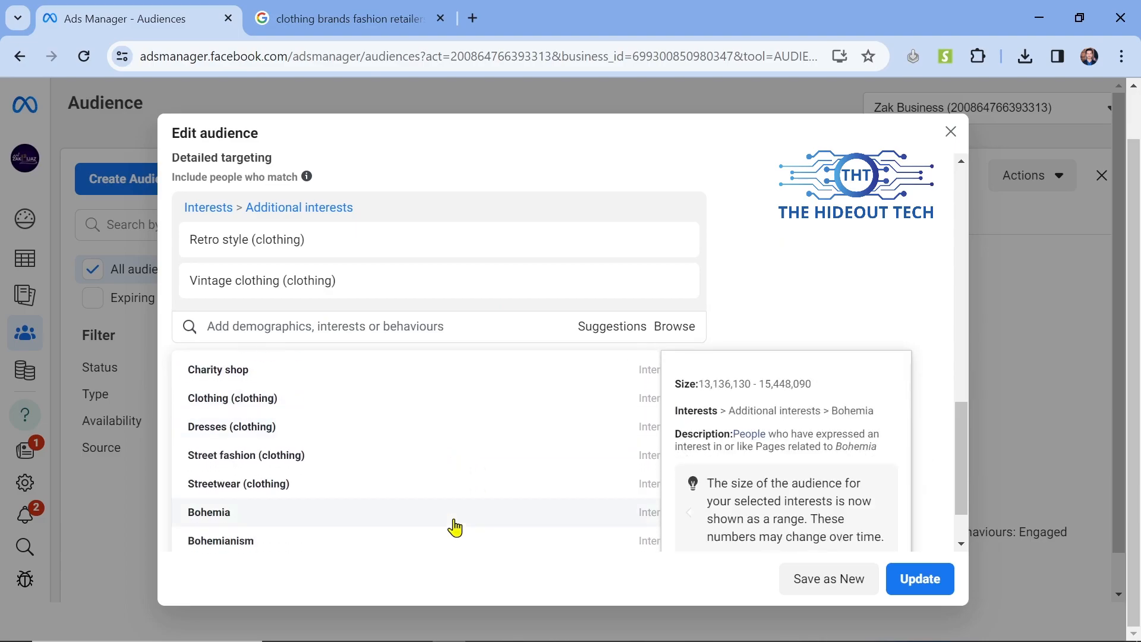
pyautogui.click(345, 470)
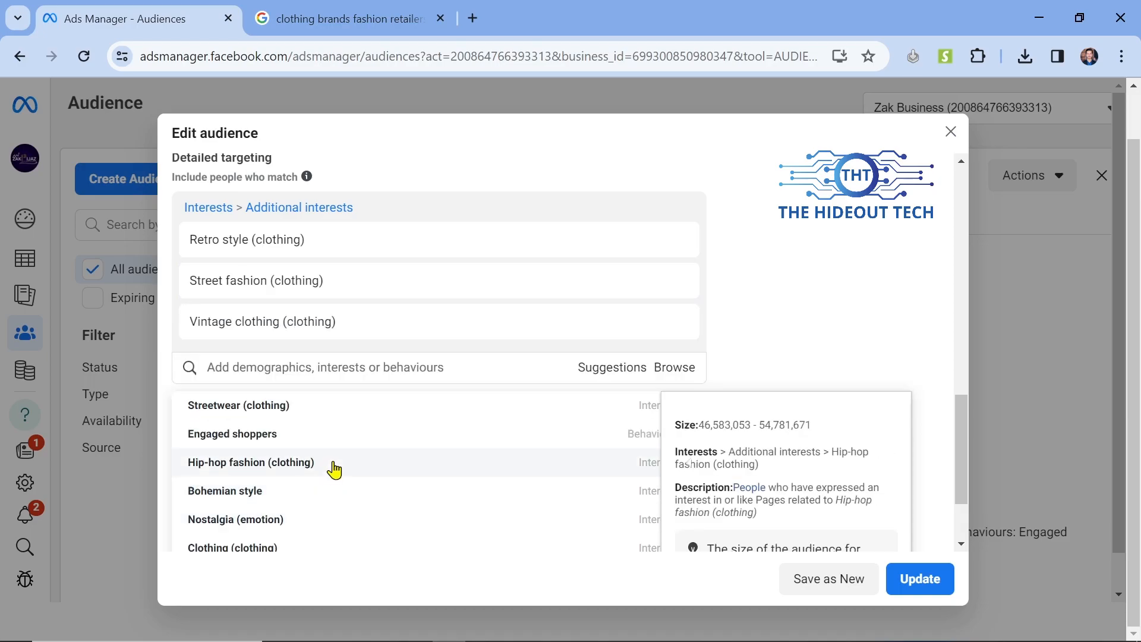
pyautogui.click(334, 469)
# Add the suggested T-shirt (clothing) interest to detailed targeting and close the suggestions.
pyautogui.scroll(-1, 344, 478)
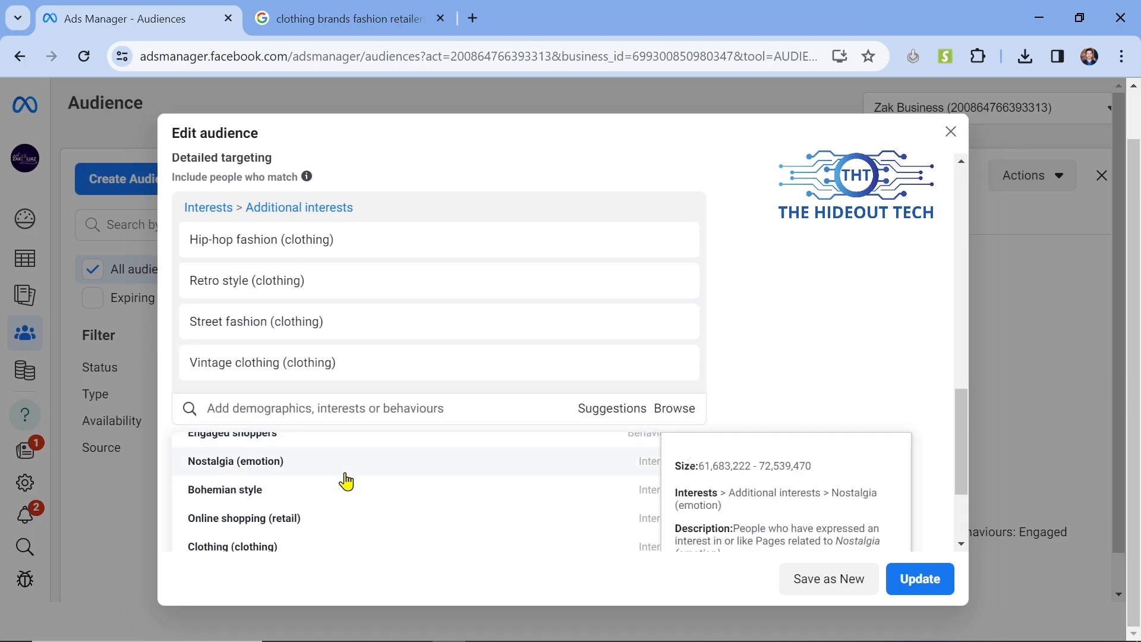
pyautogui.scroll(-2, 346, 481)
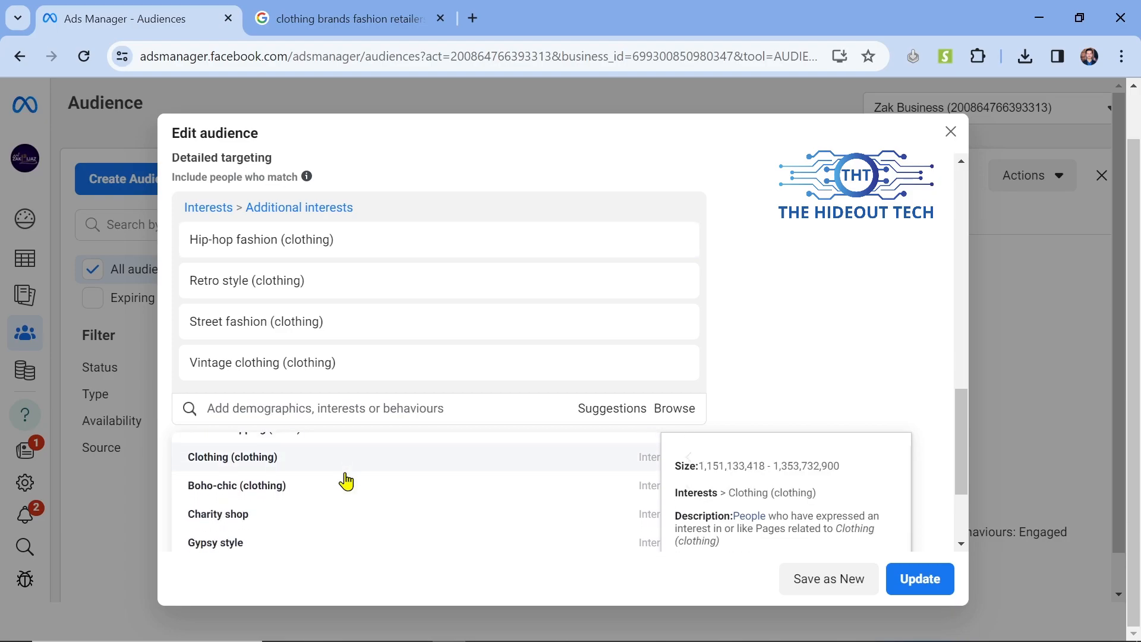
pyautogui.scroll(-5, 345, 482)
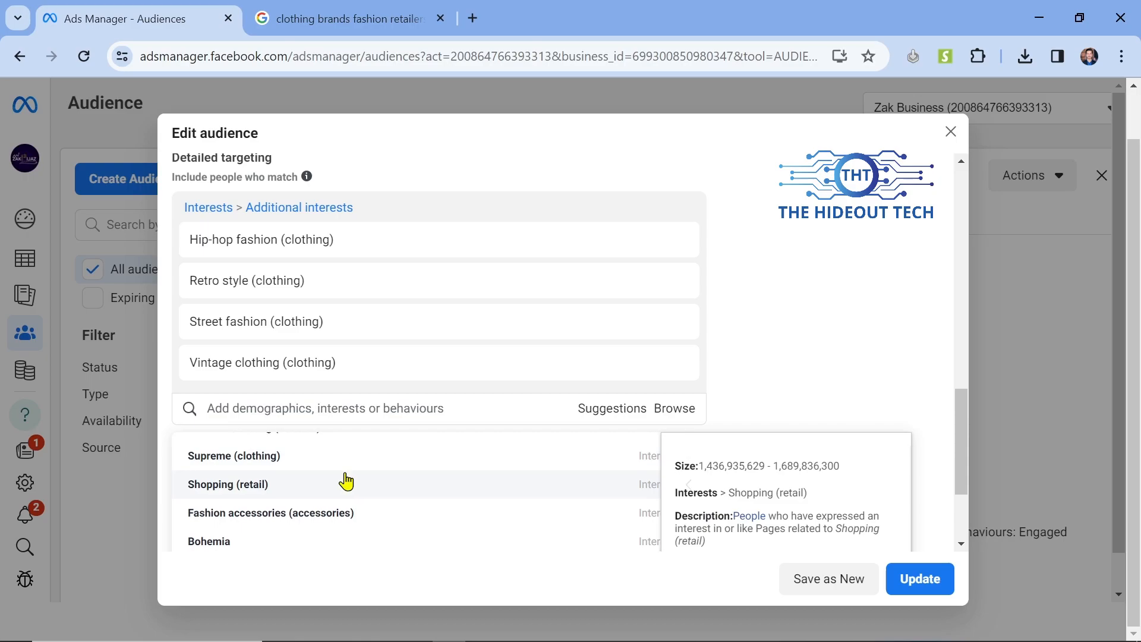
pyautogui.scroll(1, 346, 481)
pyautogui.scroll(3, 346, 481)
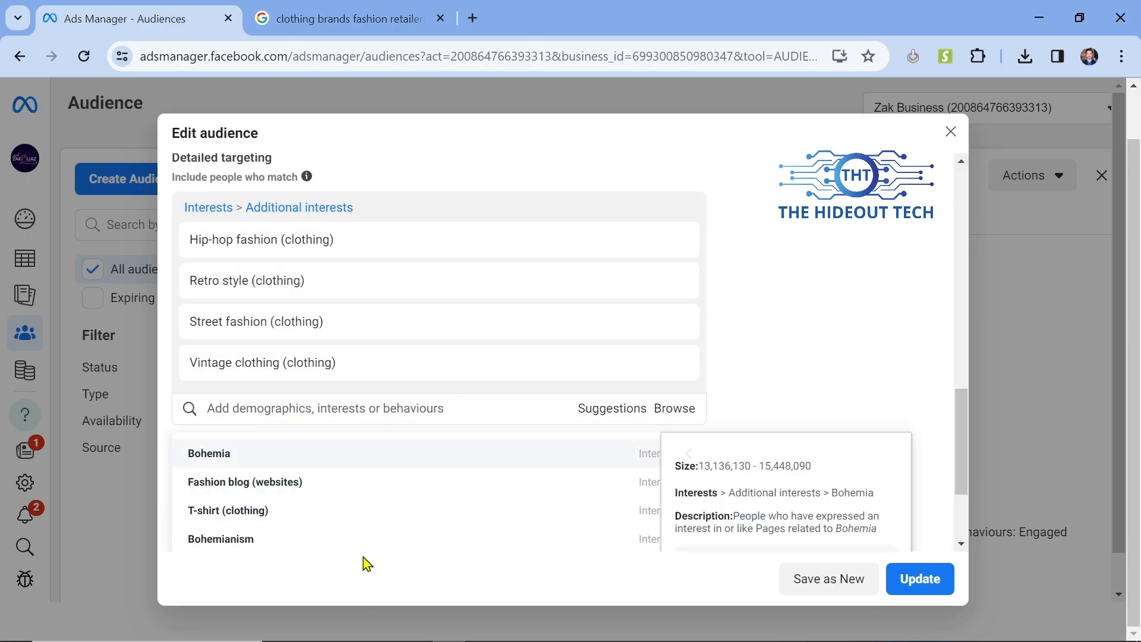
pyautogui.click(233, 519)
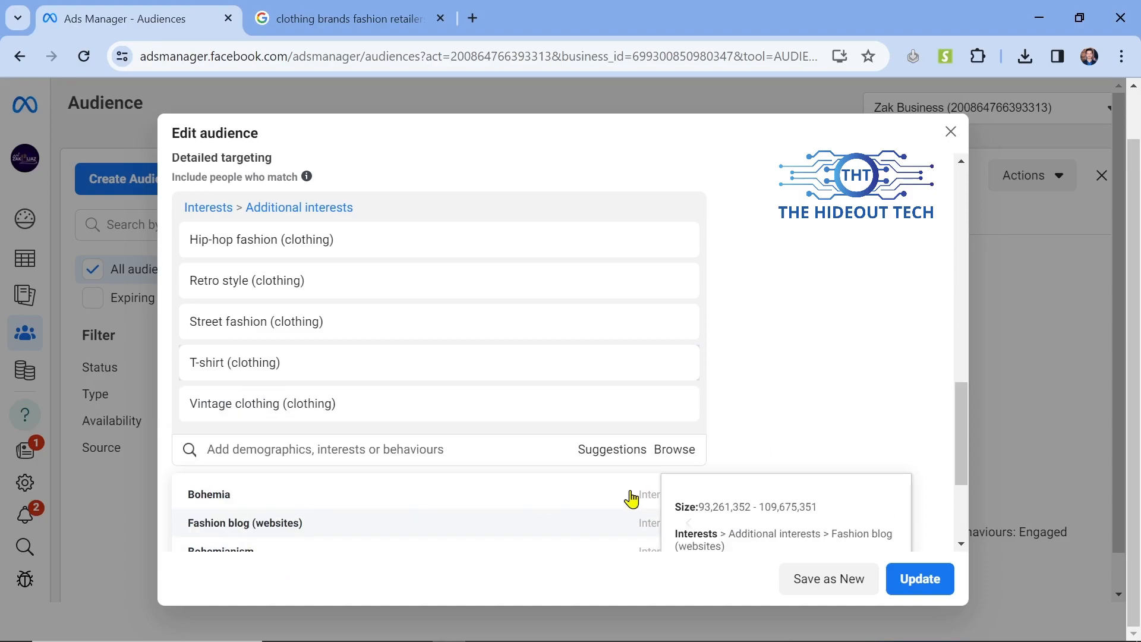
pyautogui.click(781, 352)
pyautogui.scroll(-2, 542, 350)
pyautogui.scroll(2, 542, 351)
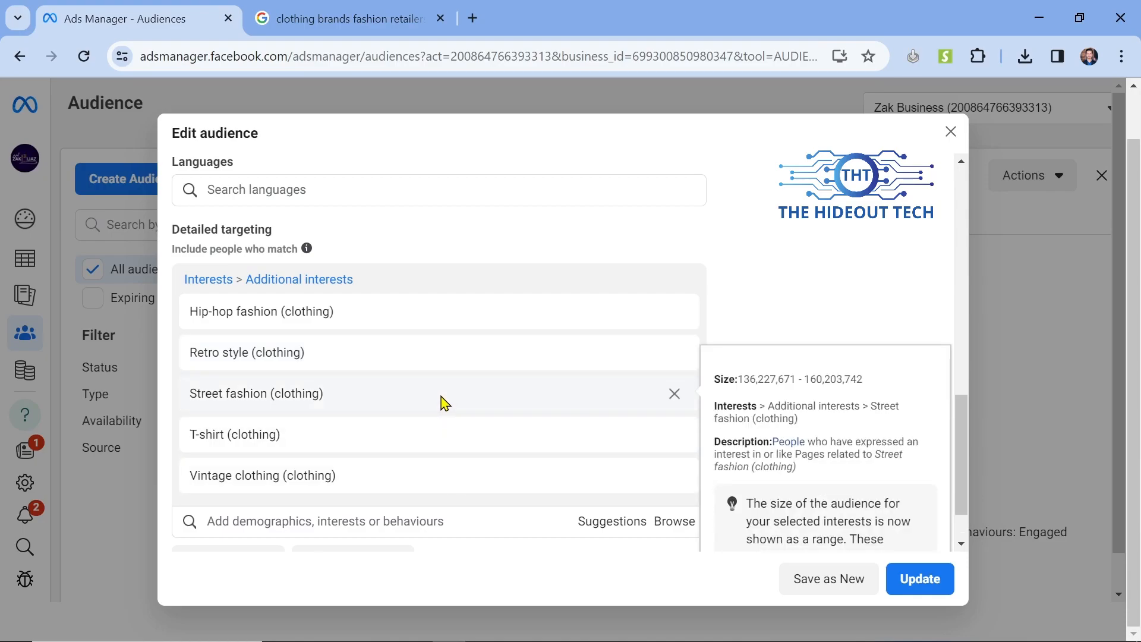
pyautogui.scroll(-1, 444, 403)
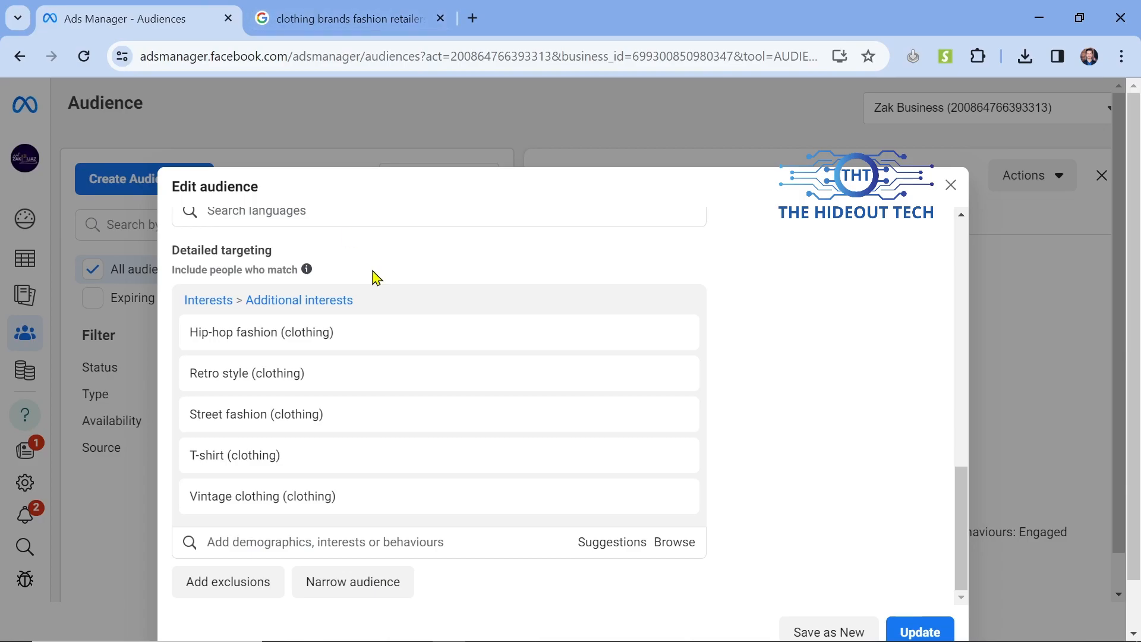
# Switch to the Google results to look over the list of top clothing brands in Pakistan, and return to Ads Manager.
pyautogui.click(315, 9)
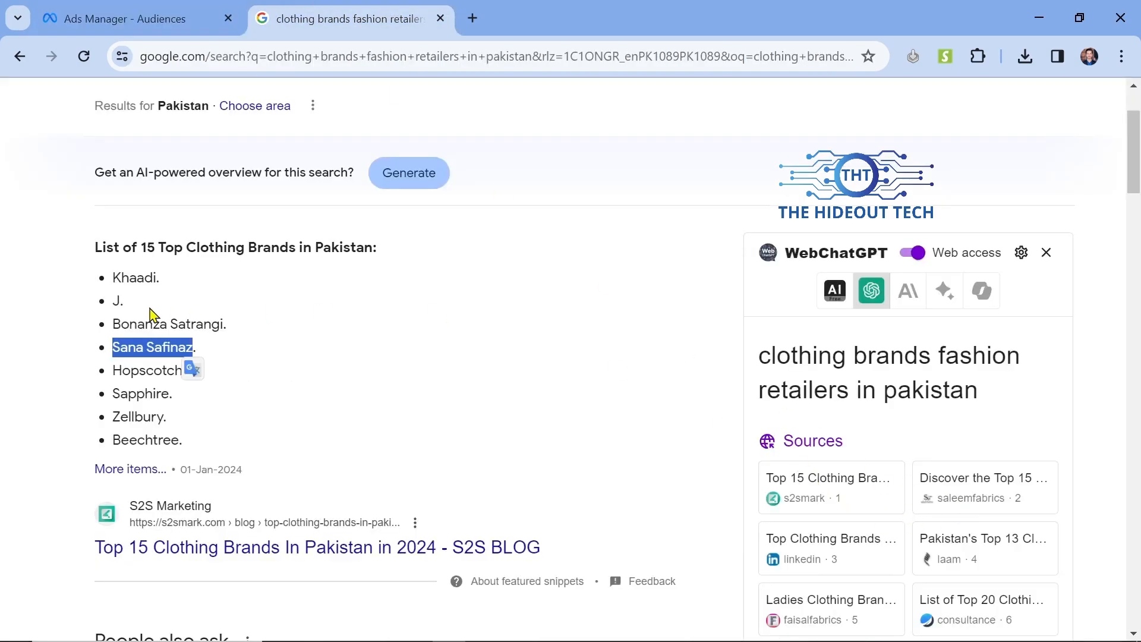
pyautogui.click(156, 426)
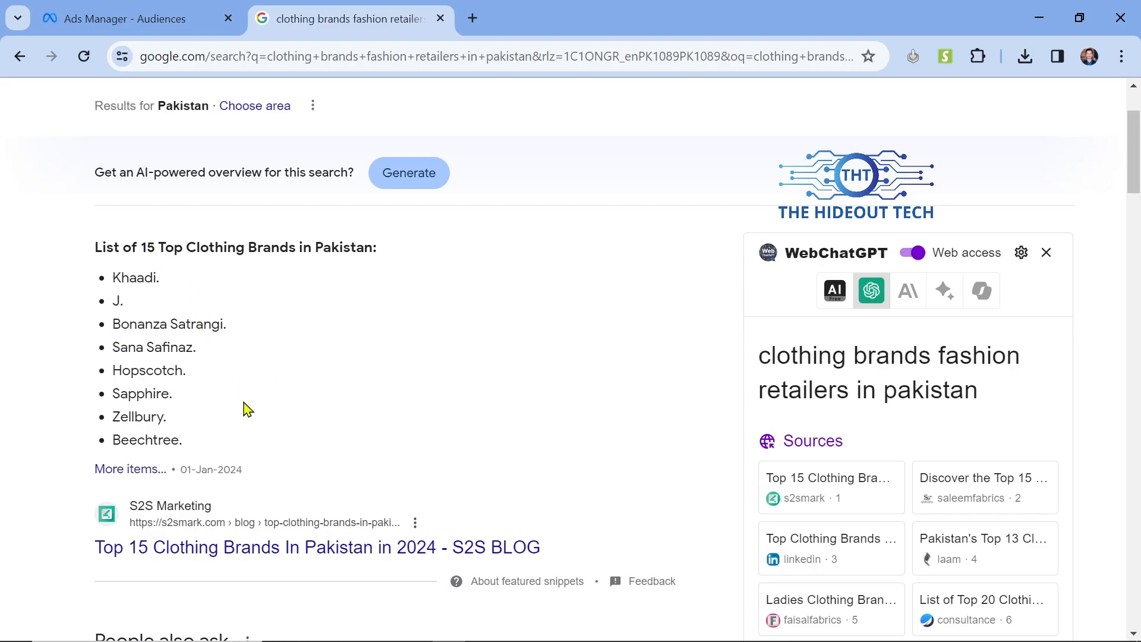
pyautogui.click(148, 11)
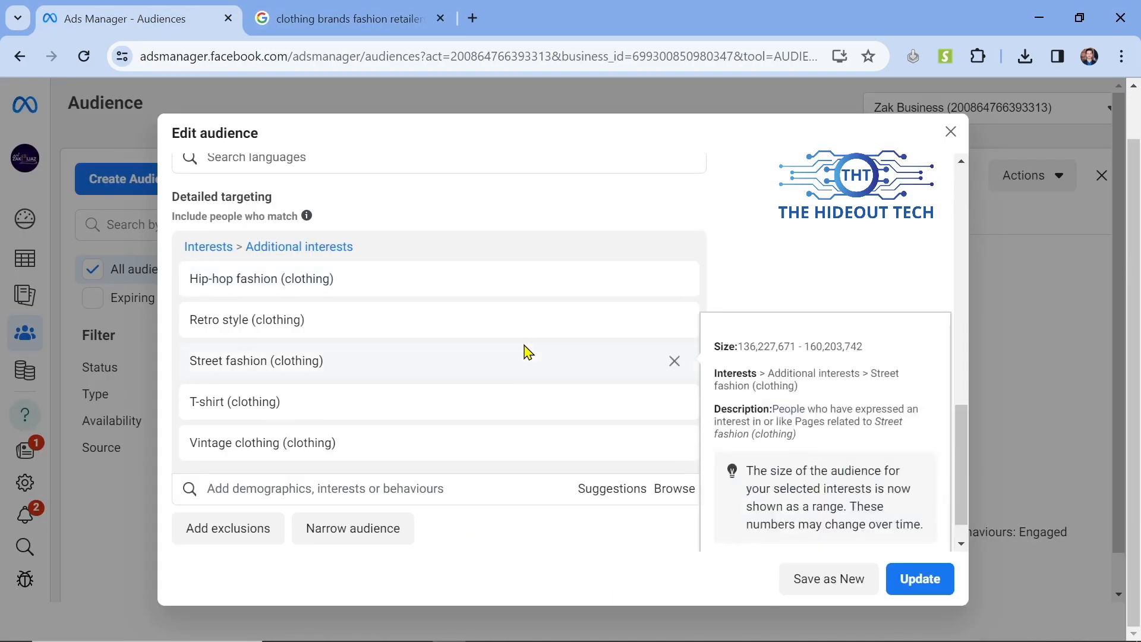
# Review the audience's name, location, estimated size, age, gender and detailed targeting before saving.
pyautogui.scroll(10, 799, 283)
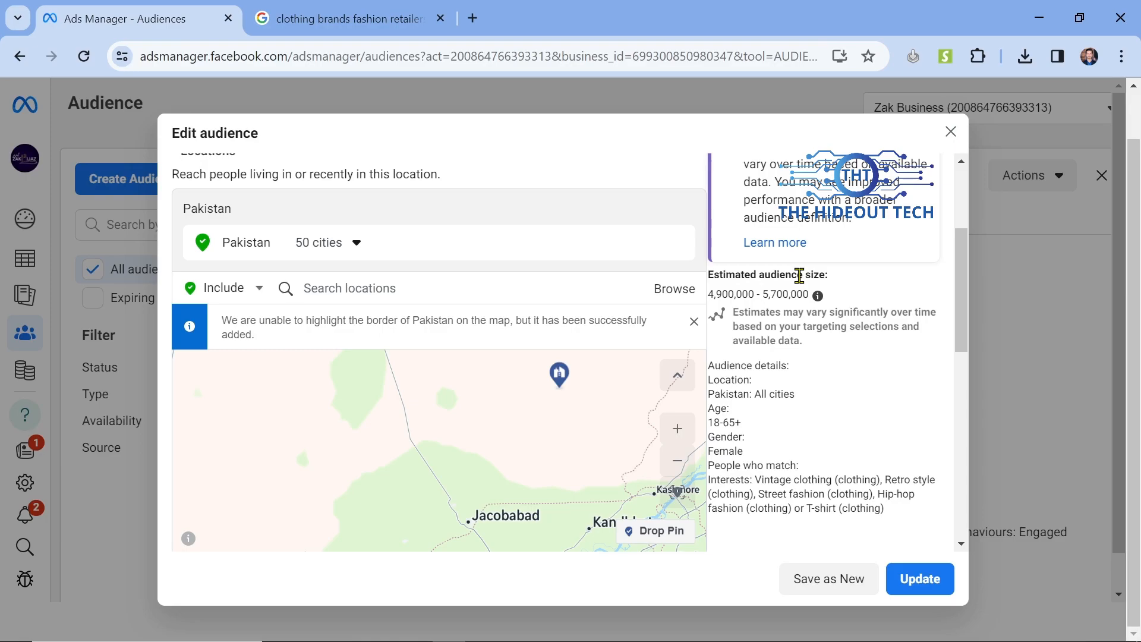
pyautogui.scroll(4, 799, 276)
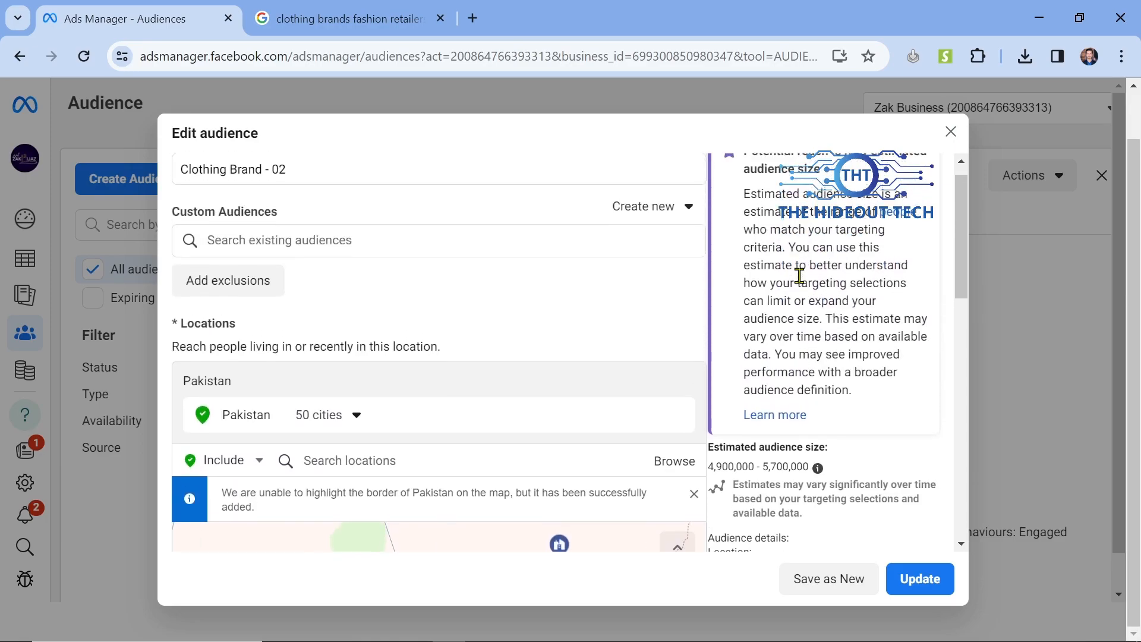
pyautogui.scroll(-8, 799, 275)
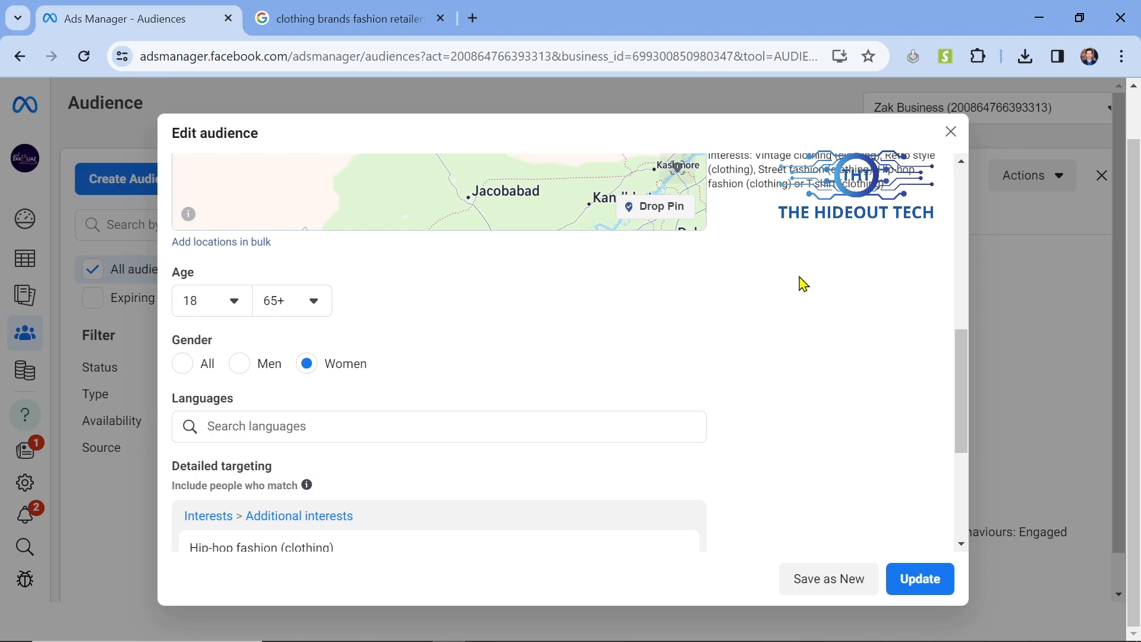
pyautogui.scroll(4, 790, 270)
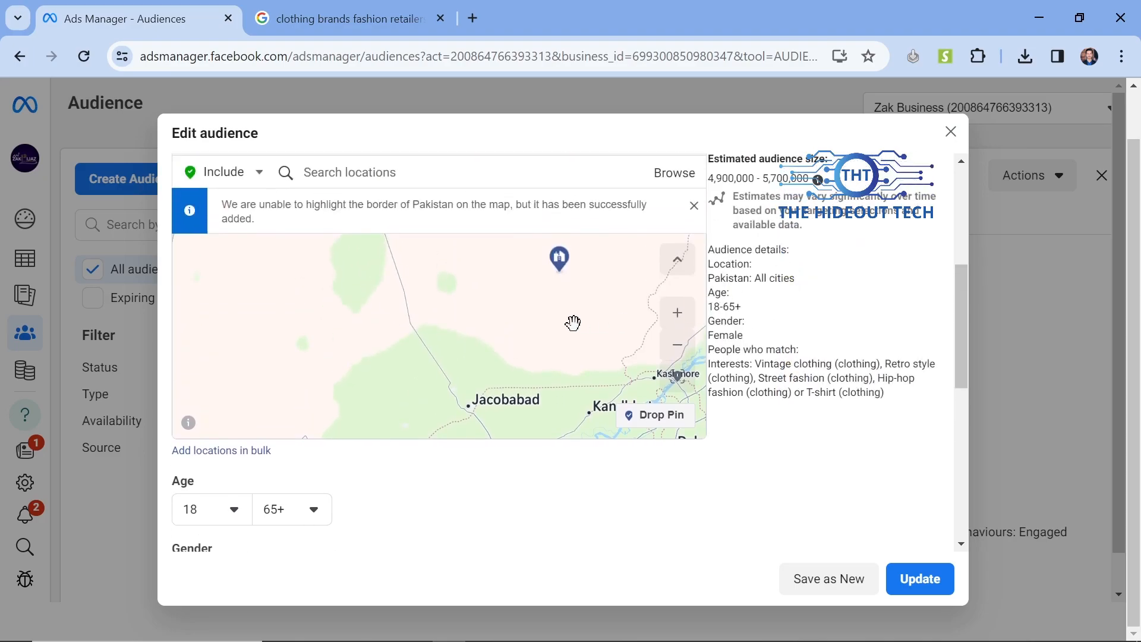
pyautogui.scroll(-8, 800, 464)
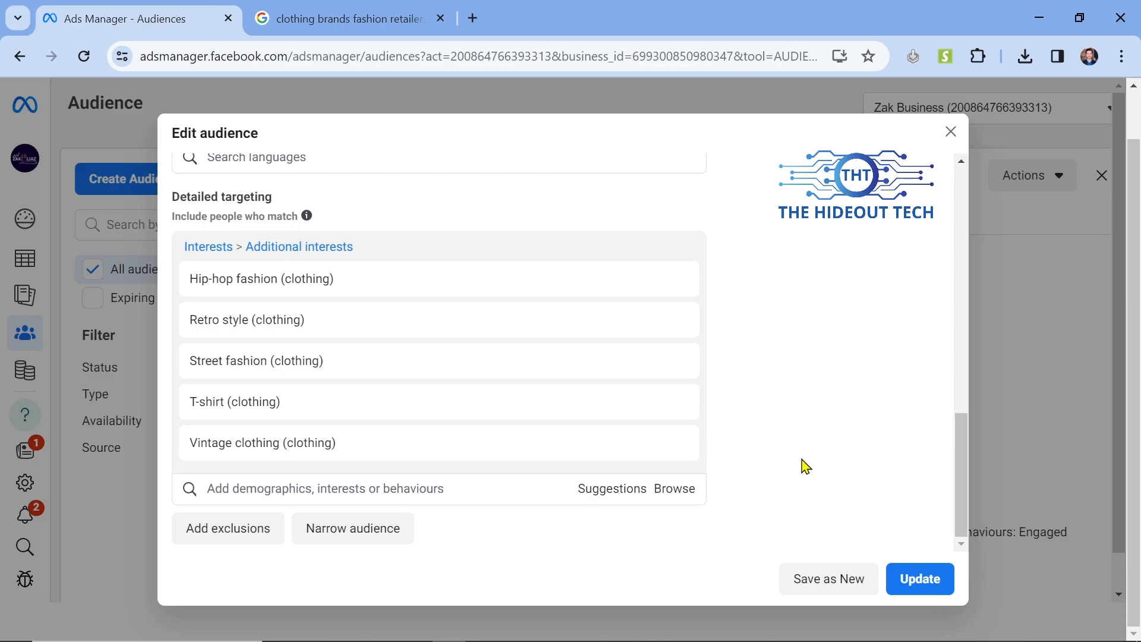
pyautogui.scroll(10, 806, 466)
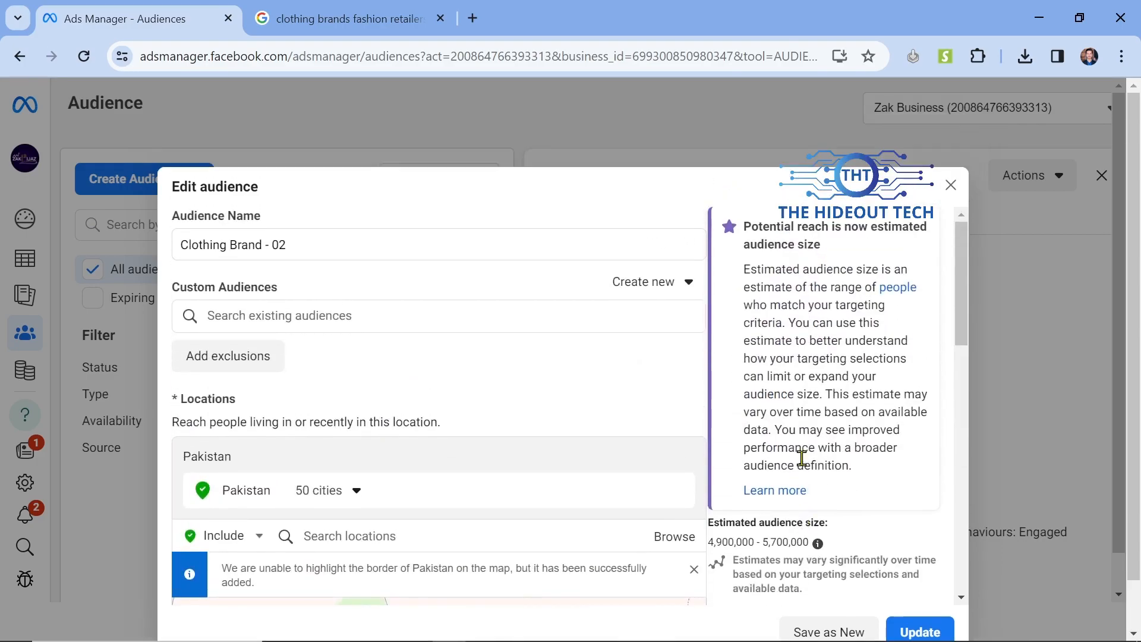
pyautogui.scroll(-10, 801, 457)
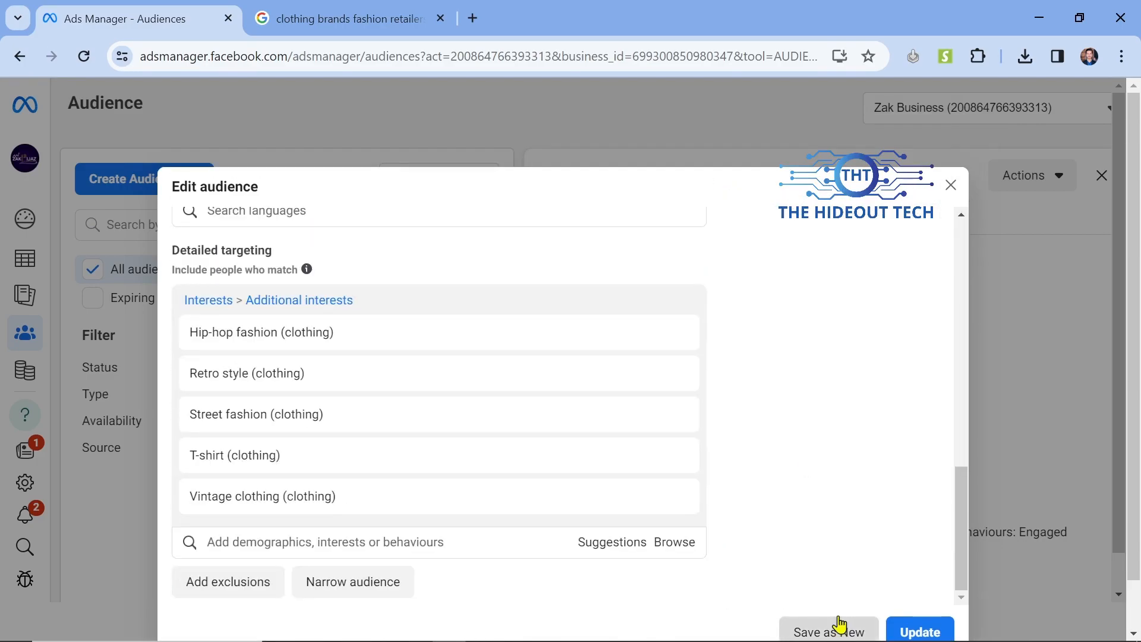
# Save the edited targeting as a new audience named Clothing Brand - 02.
pyautogui.click(839, 630)
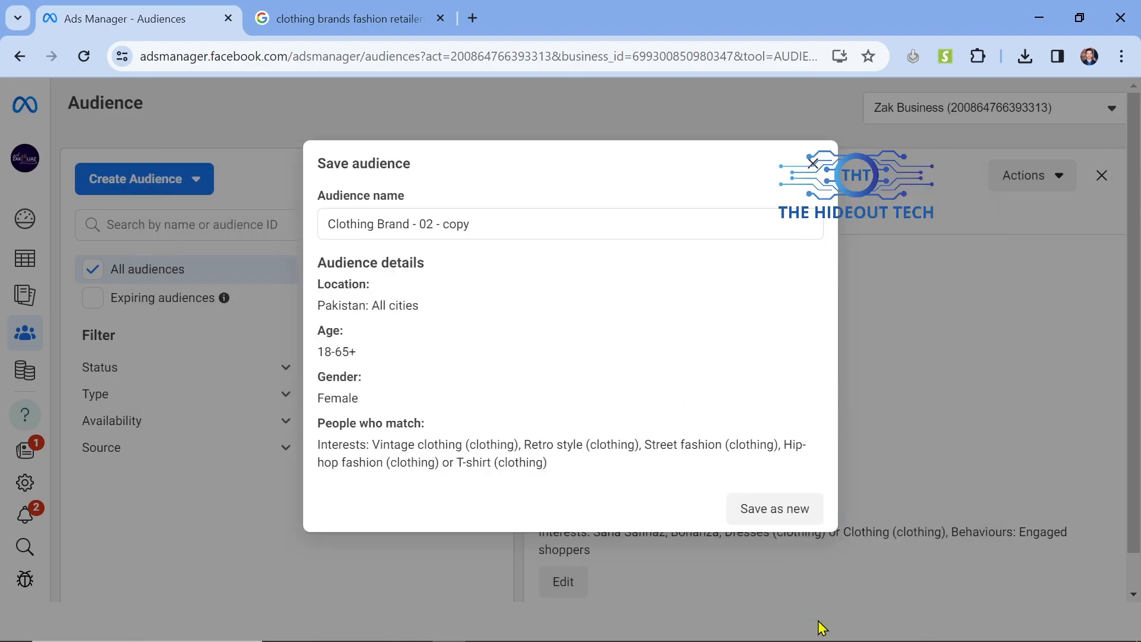
pyautogui.click(512, 224)
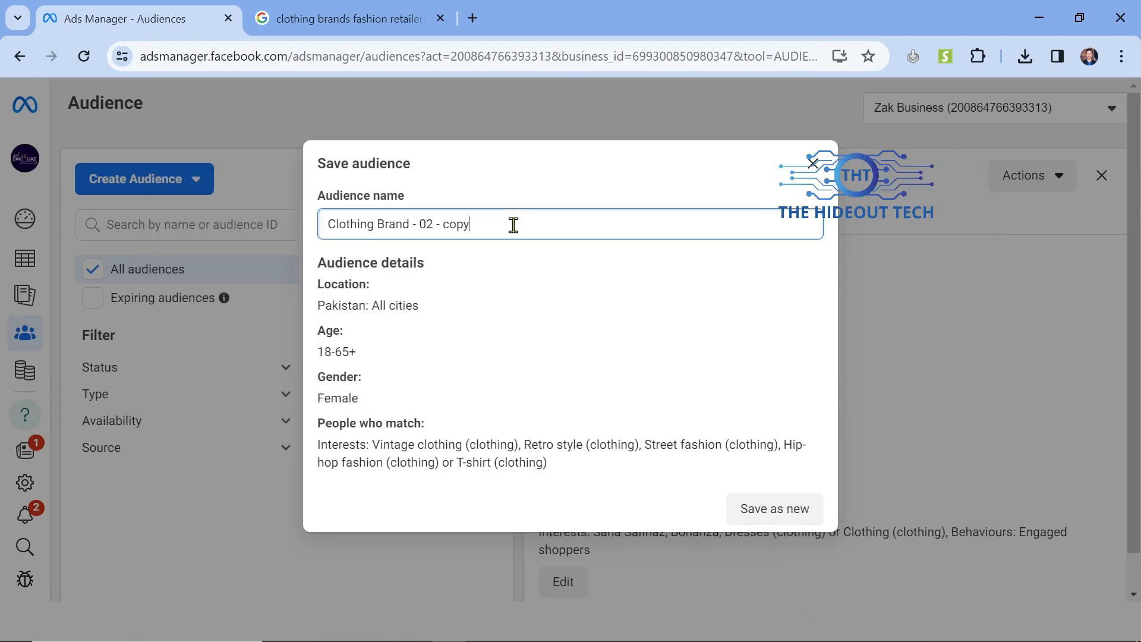
pyautogui.press('BackSpace')
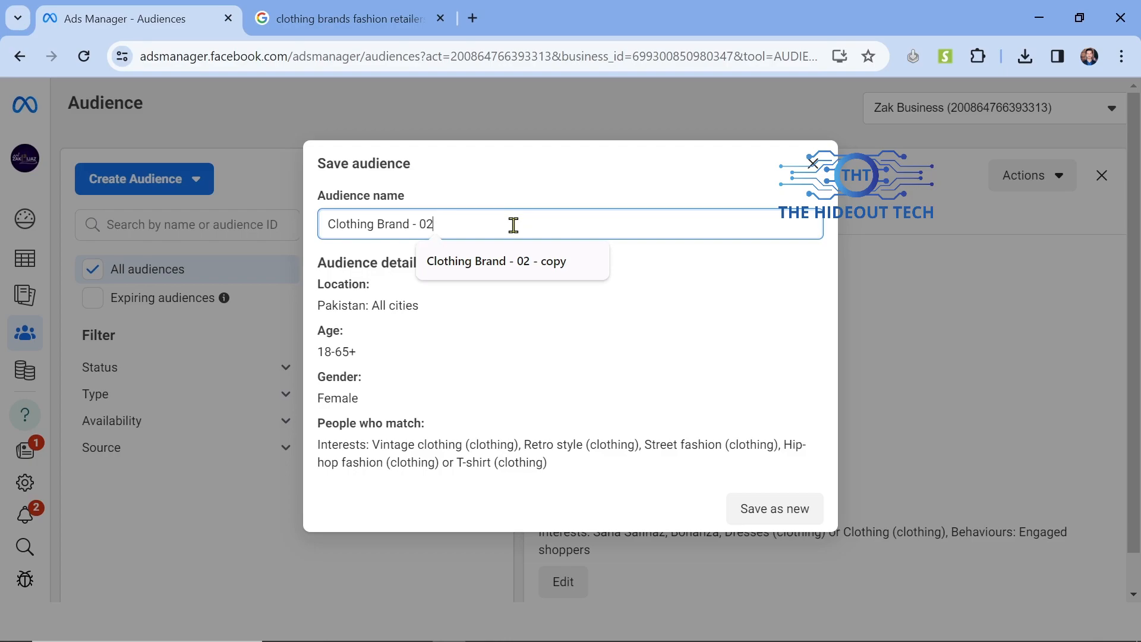
pyautogui.click(755, 520)
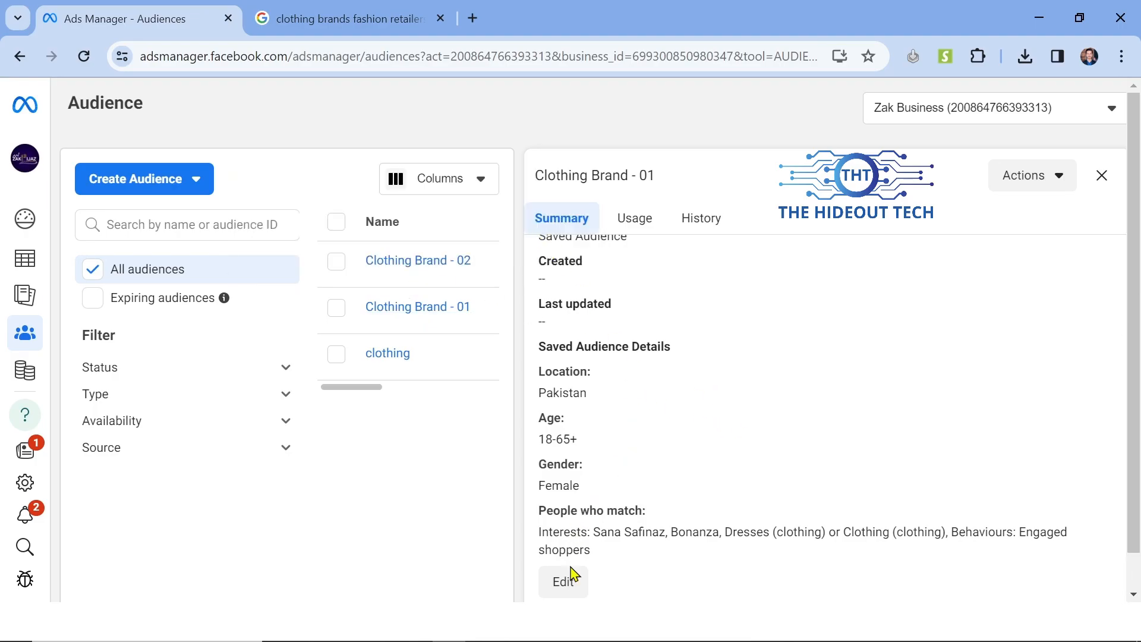
# Open the Clothing Brand - 01 audience for editing and change its name to Clothing Brand - 03.
pyautogui.click(559, 589)
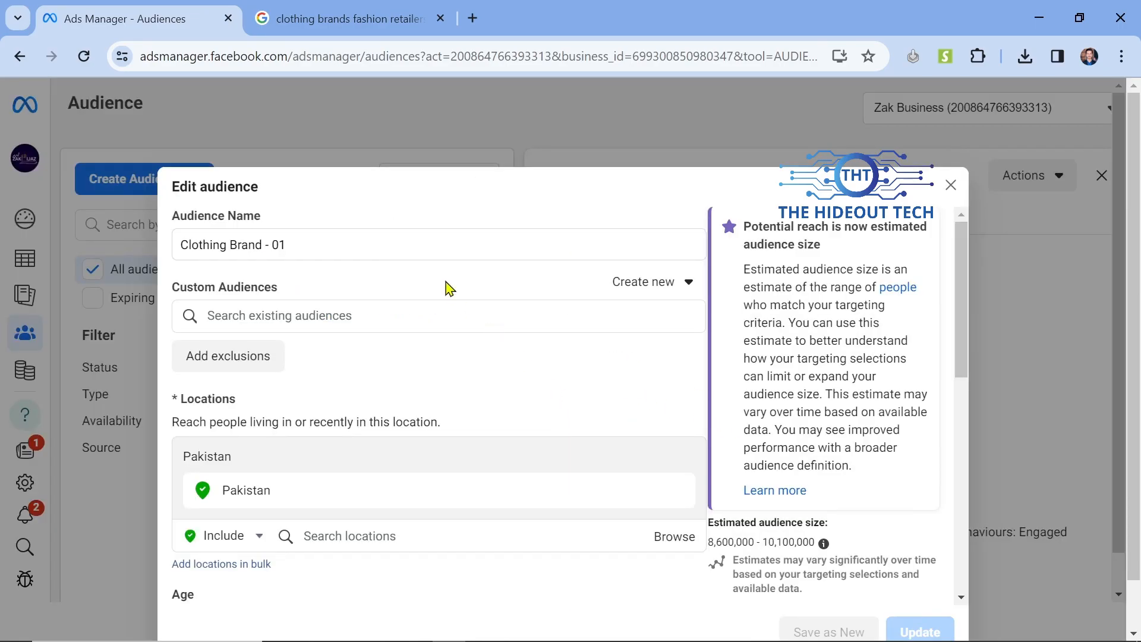
pyautogui.click(352, 243)
pyautogui.press('BackSpace')
pyautogui.write('3')
pyautogui.click(528, 200)
# Restrict the Pakistan location to cities only, with a minimum population size of 250,000.
pyautogui.scroll(-3, 726, 499)
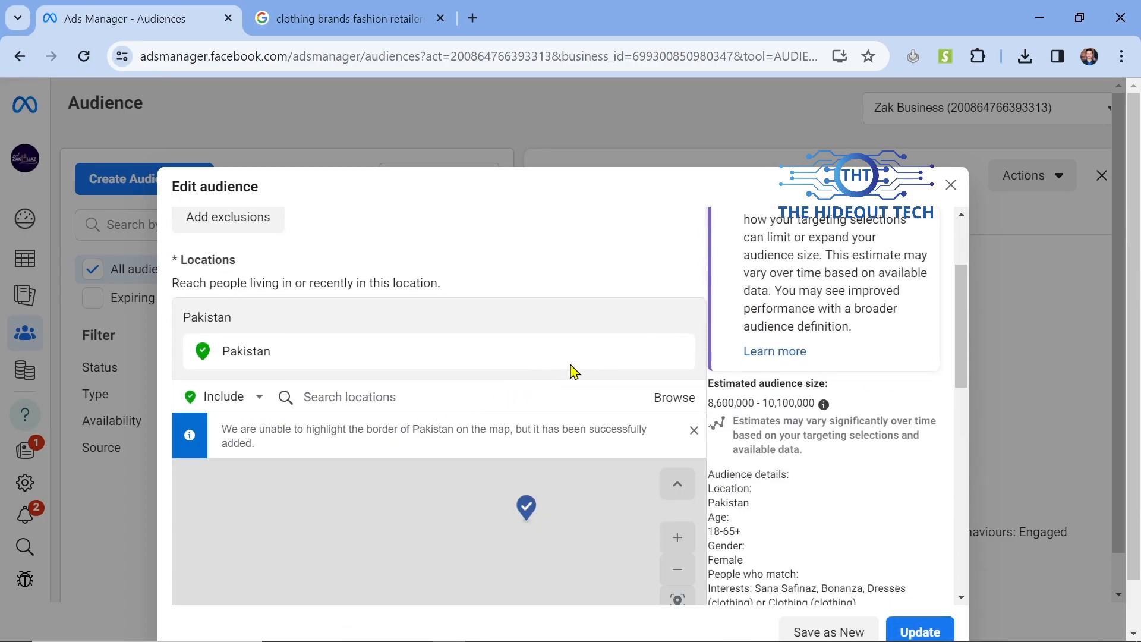
pyautogui.click(652, 351)
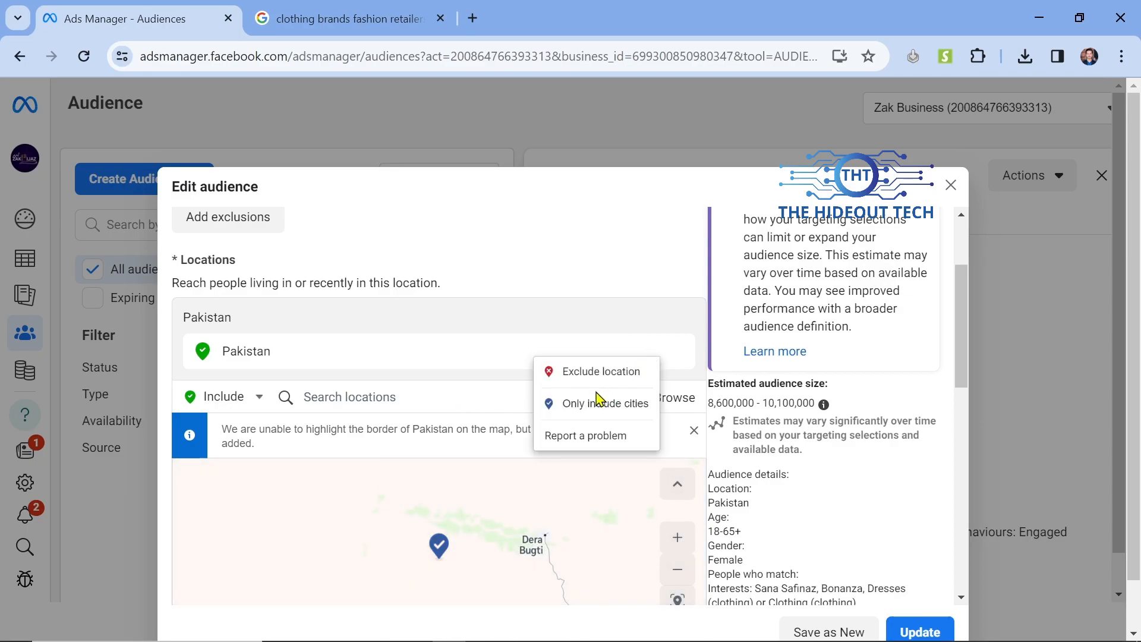
pyautogui.click(592, 404)
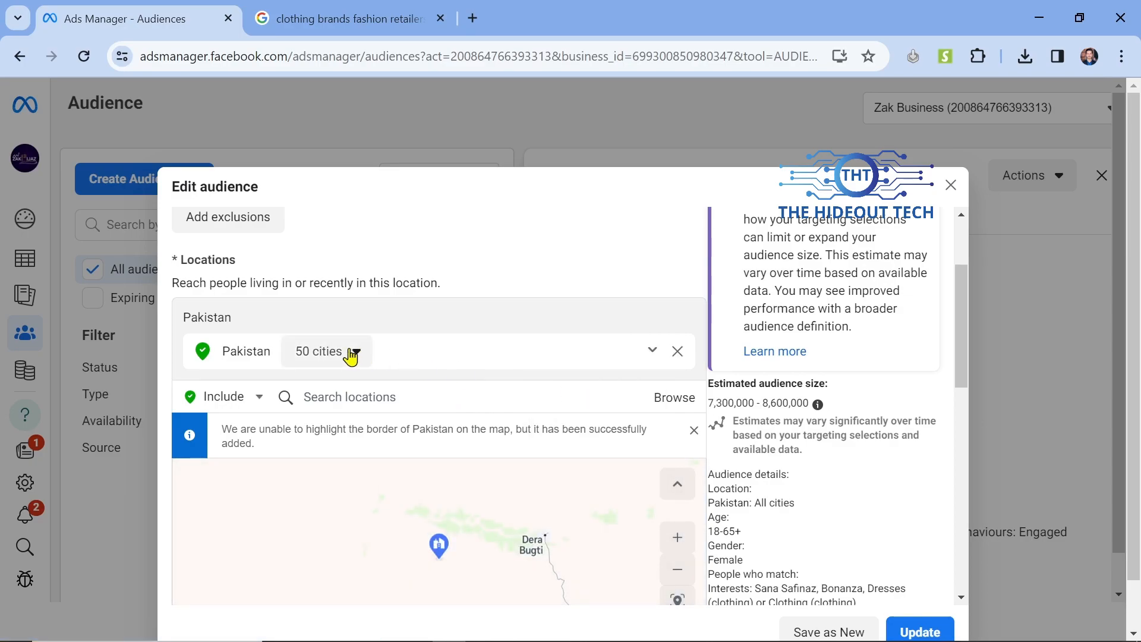
pyautogui.click(356, 352)
pyautogui.click(374, 423)
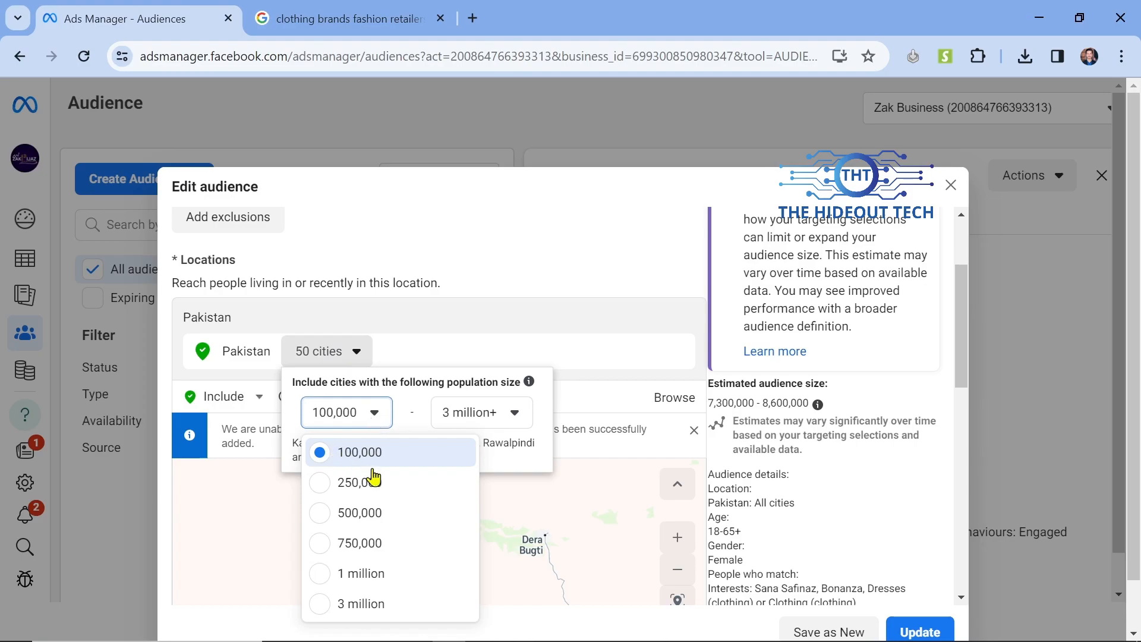
pyautogui.click(389, 483)
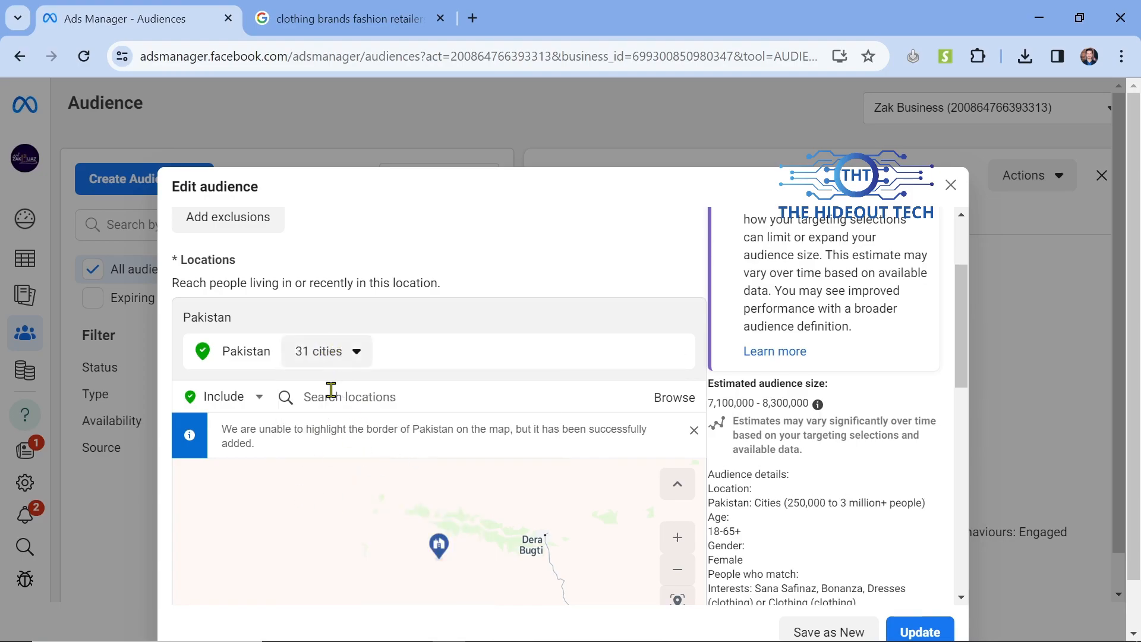
# Remove all existing detailed targeting from the audience: the purchase behaviour, additional interests and fashion accessories groups.
pyautogui.scroll(-2, 729, 425)
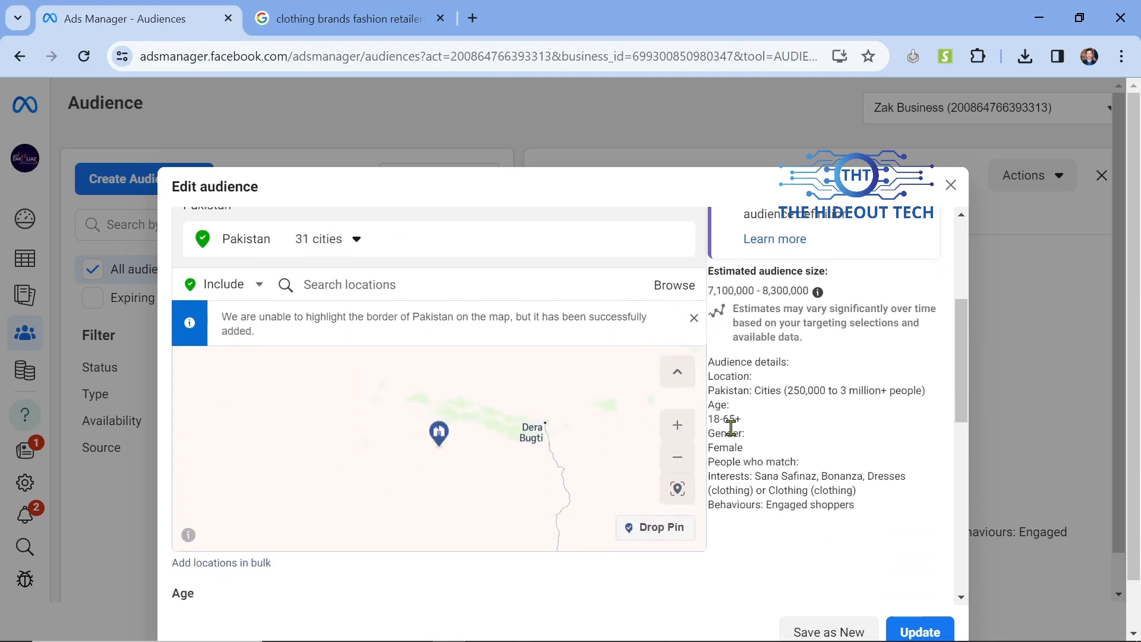
pyautogui.scroll(-5, 797, 460)
pyautogui.scroll(-3, 785, 458)
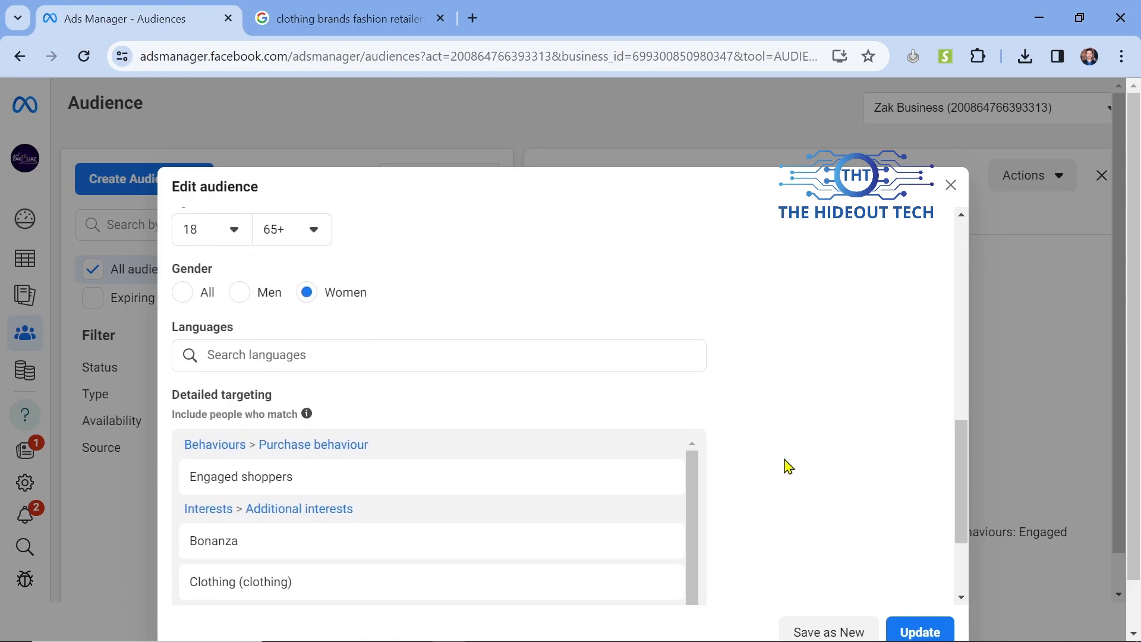
pyautogui.scroll(-1, 759, 313)
pyautogui.scroll(-2, 759, 313)
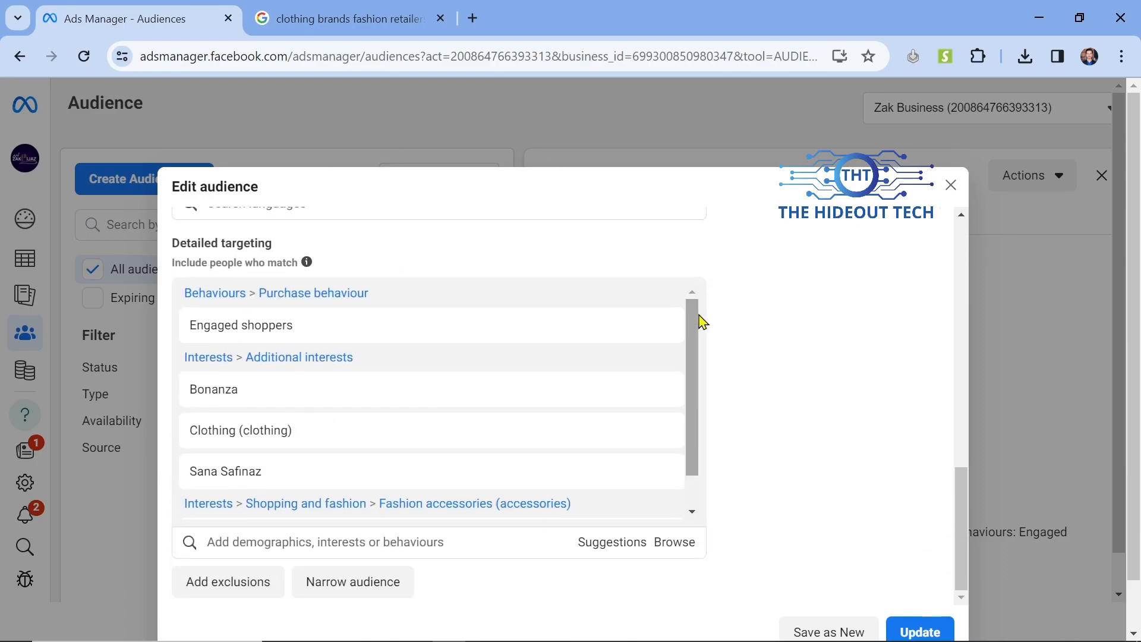
pyautogui.click(661, 295)
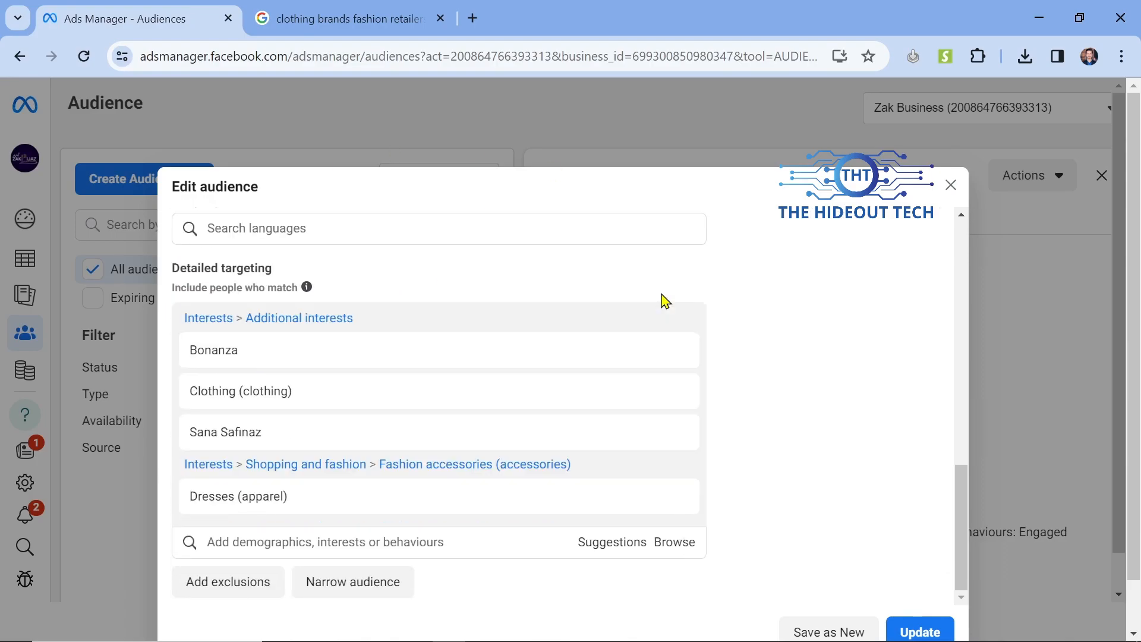
pyautogui.click(674, 323)
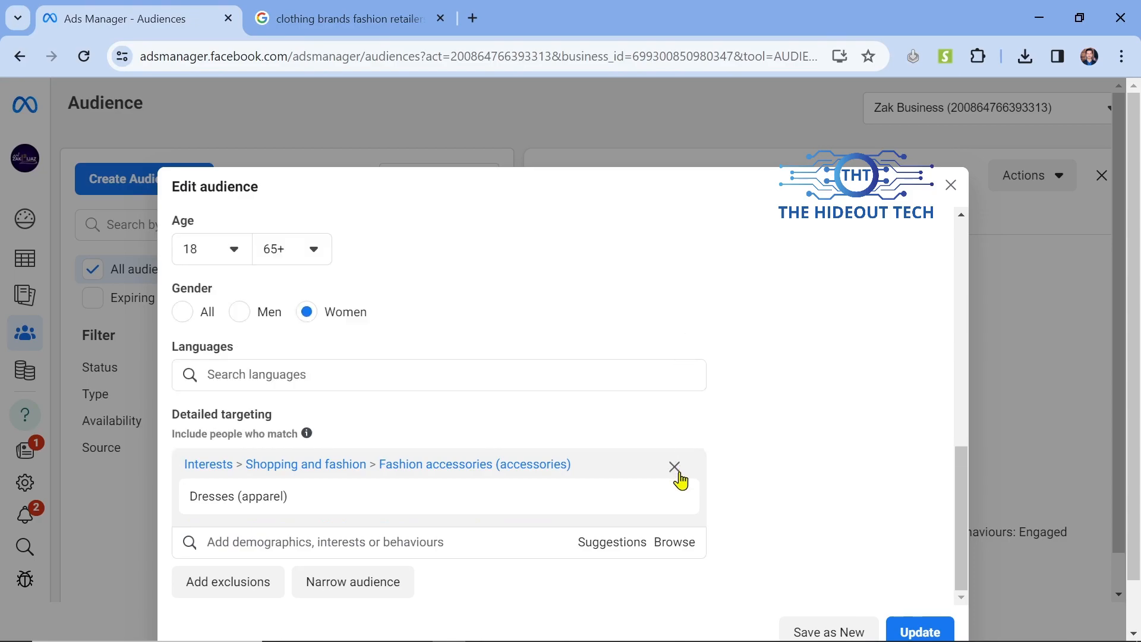
pyautogui.click(676, 469)
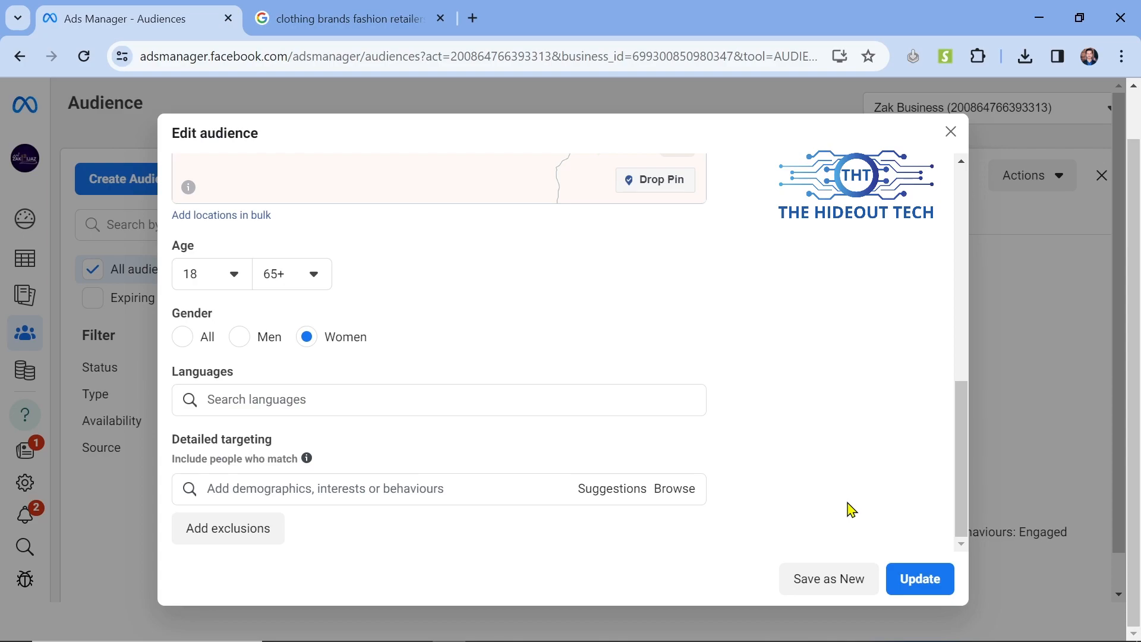
# Search detailed targeting for "tshirts" and add the interest T-shirt (clothing).
pyautogui.click(418, 502)
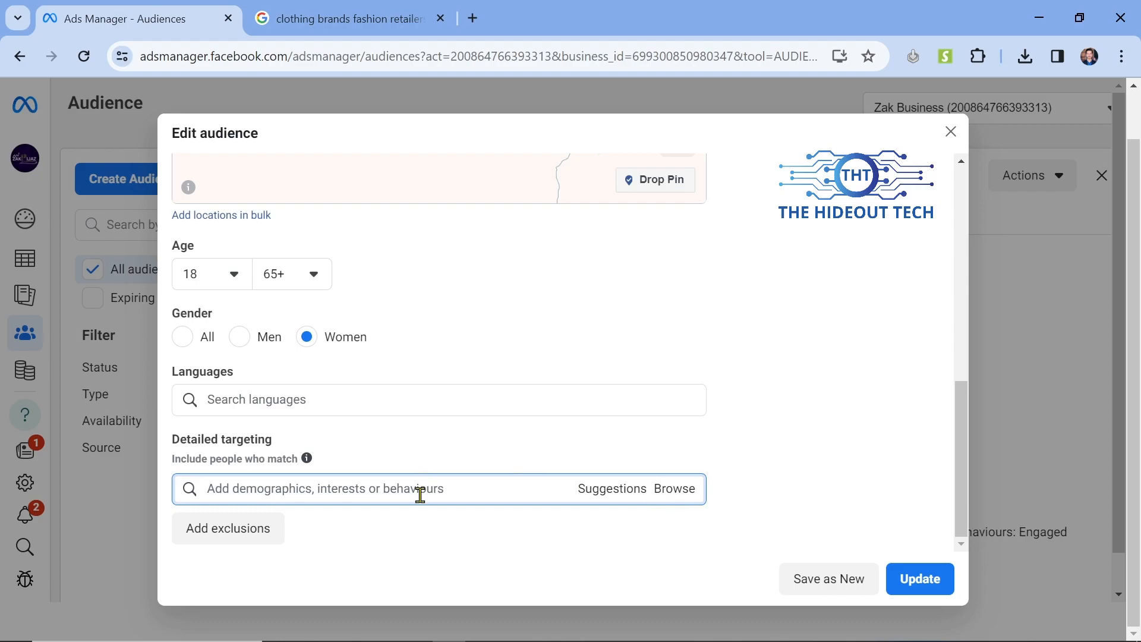
pyautogui.write('ts')
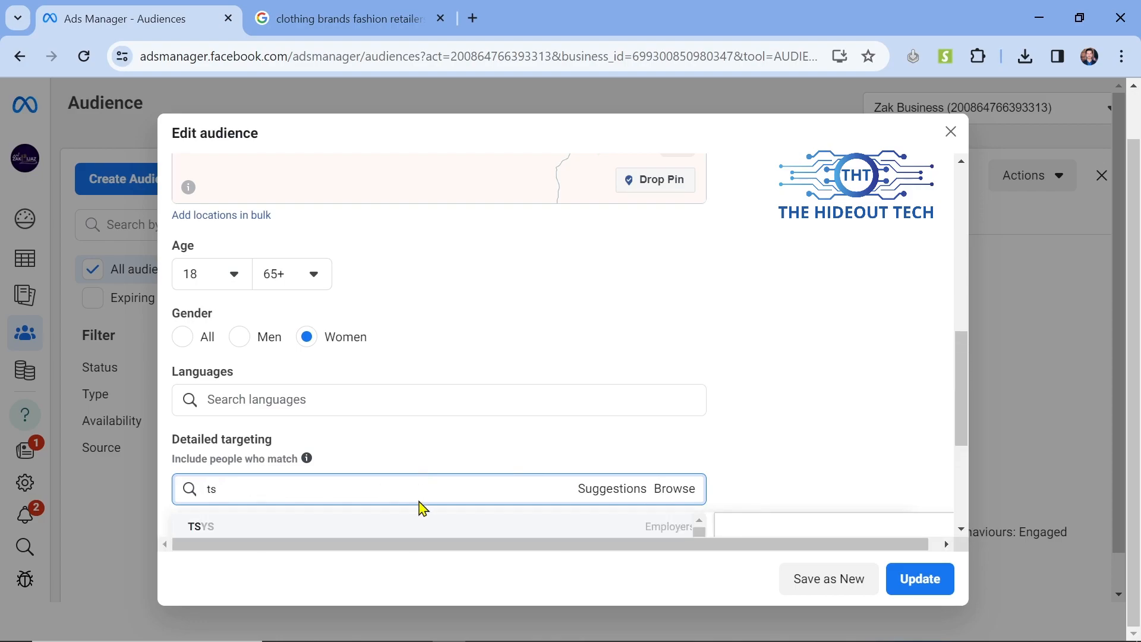
pyautogui.write('hirts')
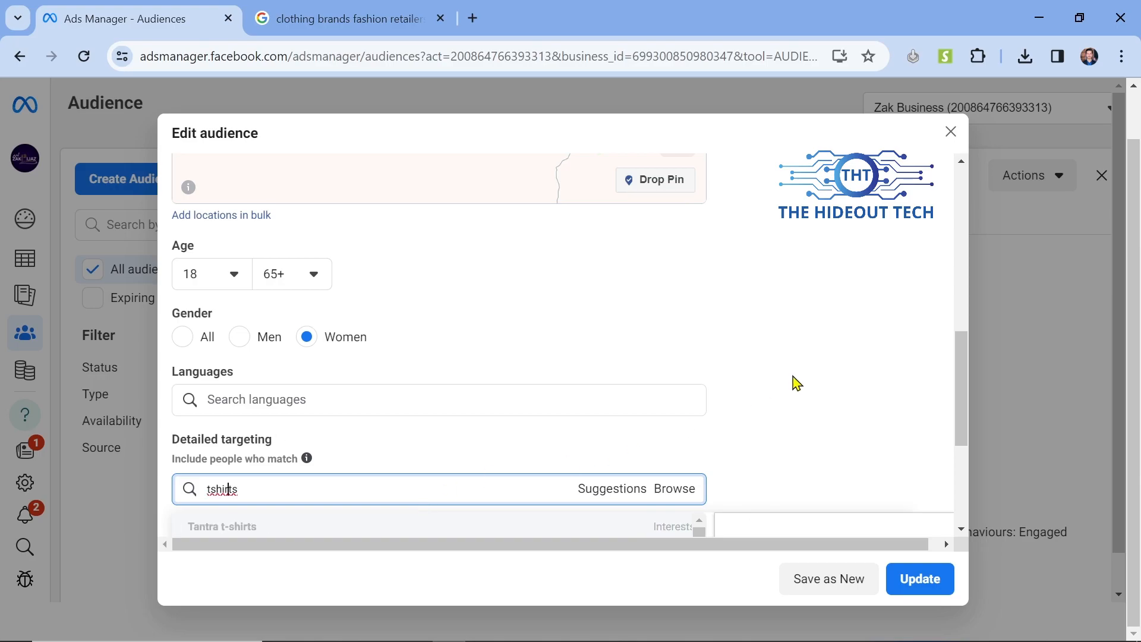
pyautogui.scroll(-3, 841, 281)
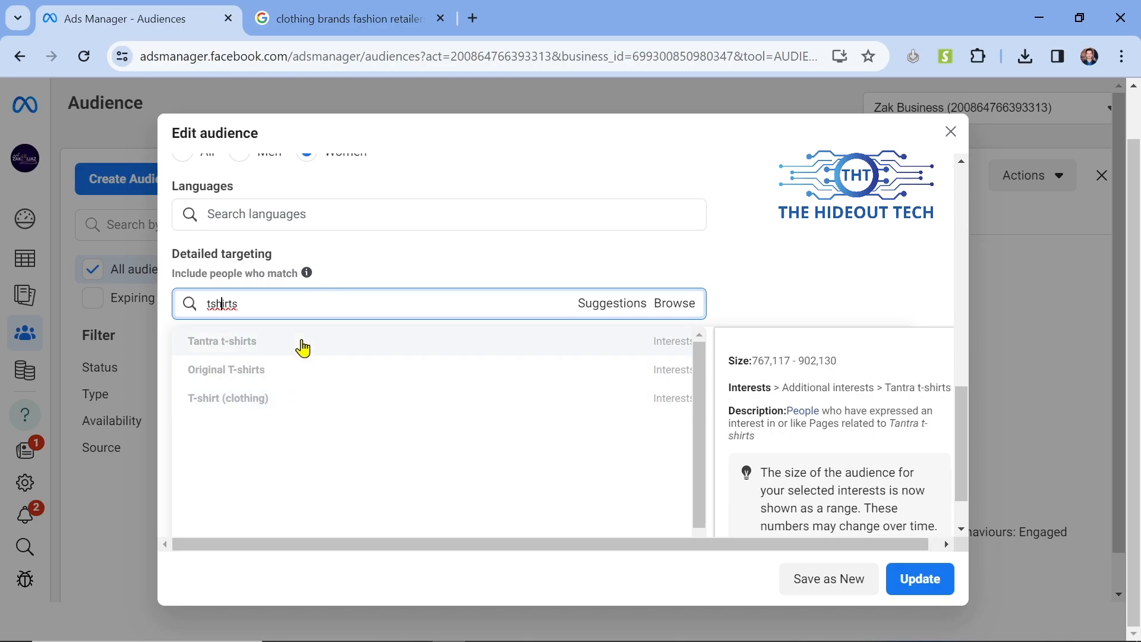
pyautogui.click(289, 409)
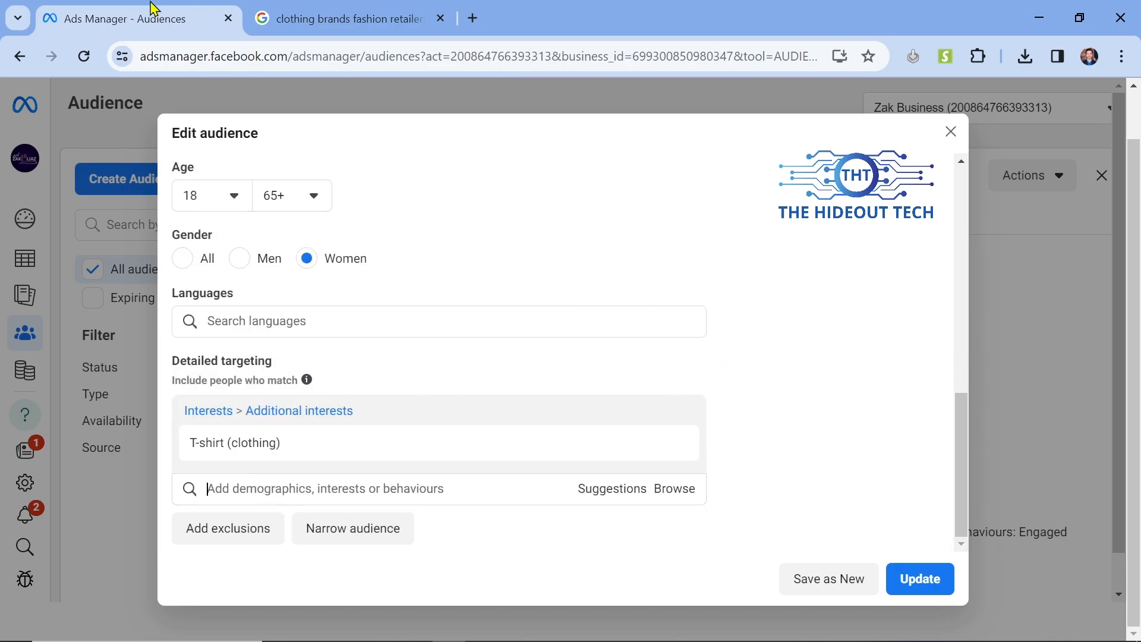
# Switch to the Google search page and search for "top watch brands for women in pakistan".
pyautogui.click(336, 13)
pyautogui.scroll(2, 403, 285)
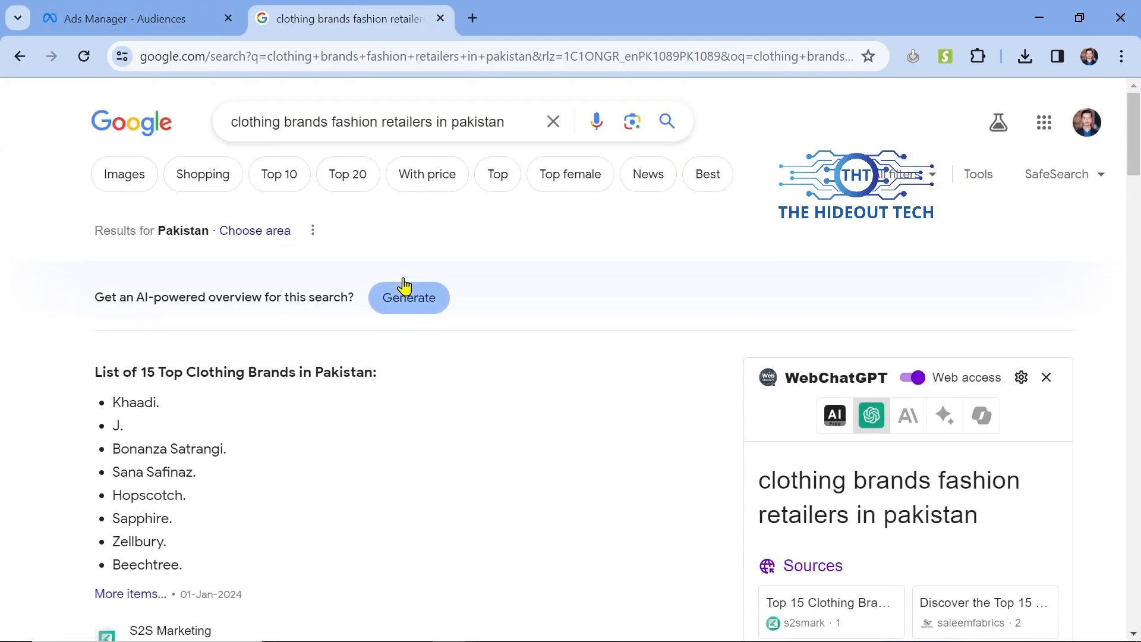
pyautogui.tripleClick(375, 126)
pyautogui.press('BackSpace')
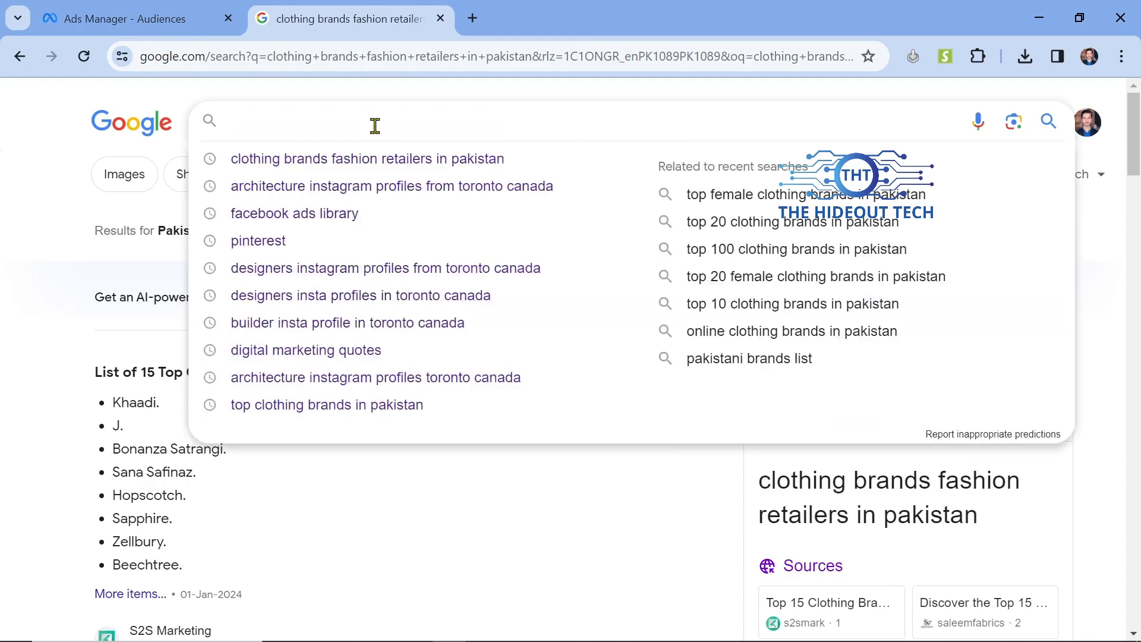
pyautogui.write('top')
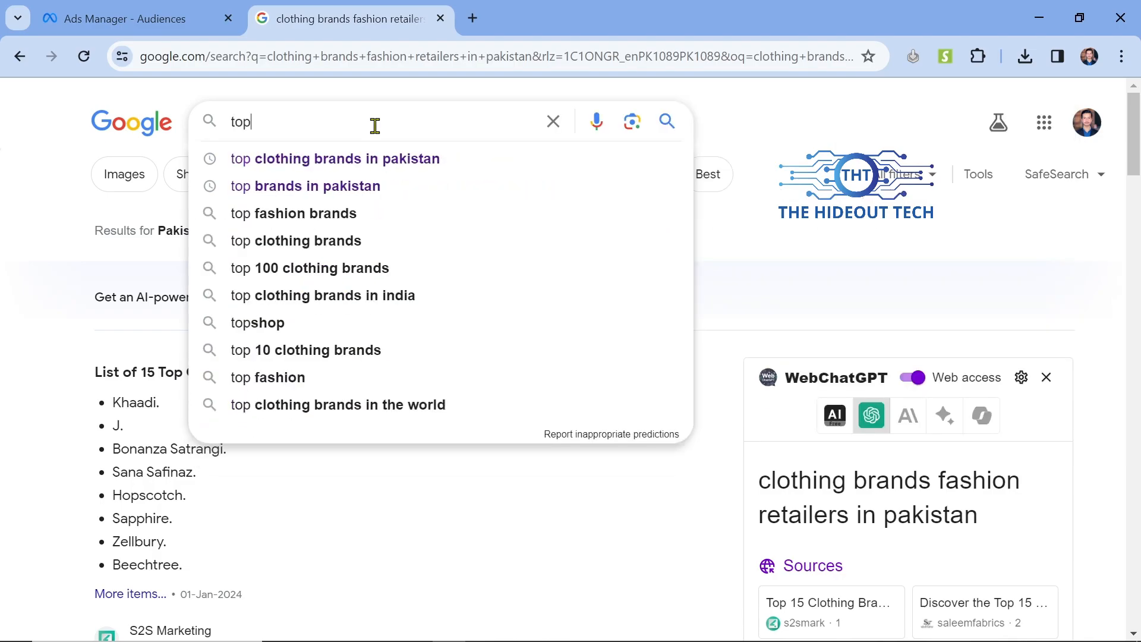
pyautogui.write(' watch')
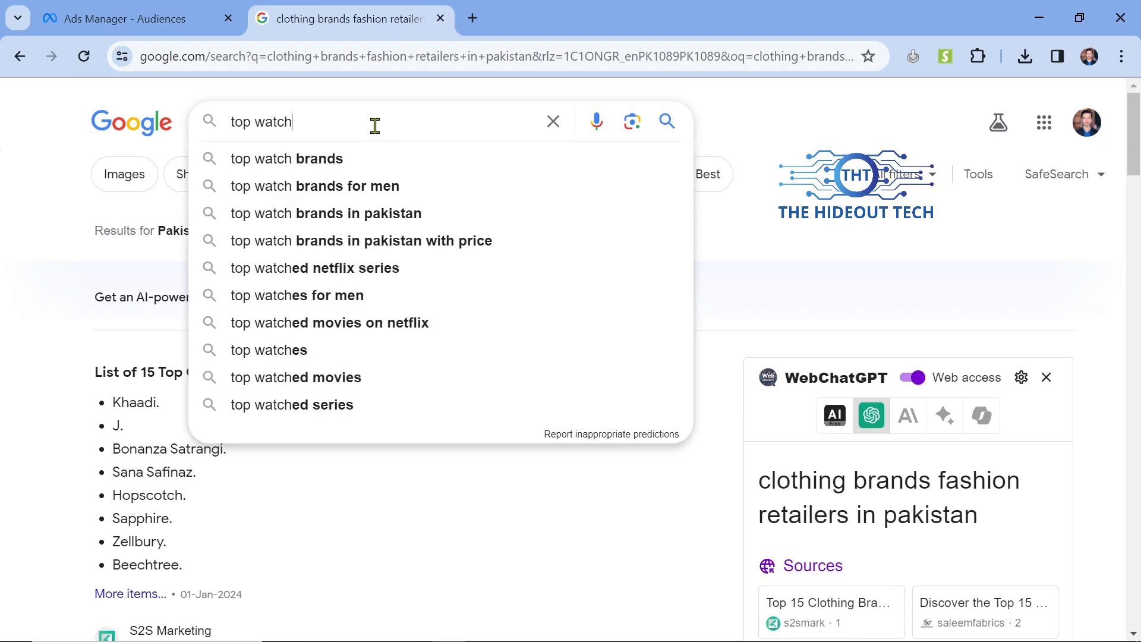
pyautogui.press('Down')
pyautogui.press('Down')
pyautogui.press('Down')
pyautogui.press('Up')
pyautogui.press('BackSpace')
pyautogui.write('women')
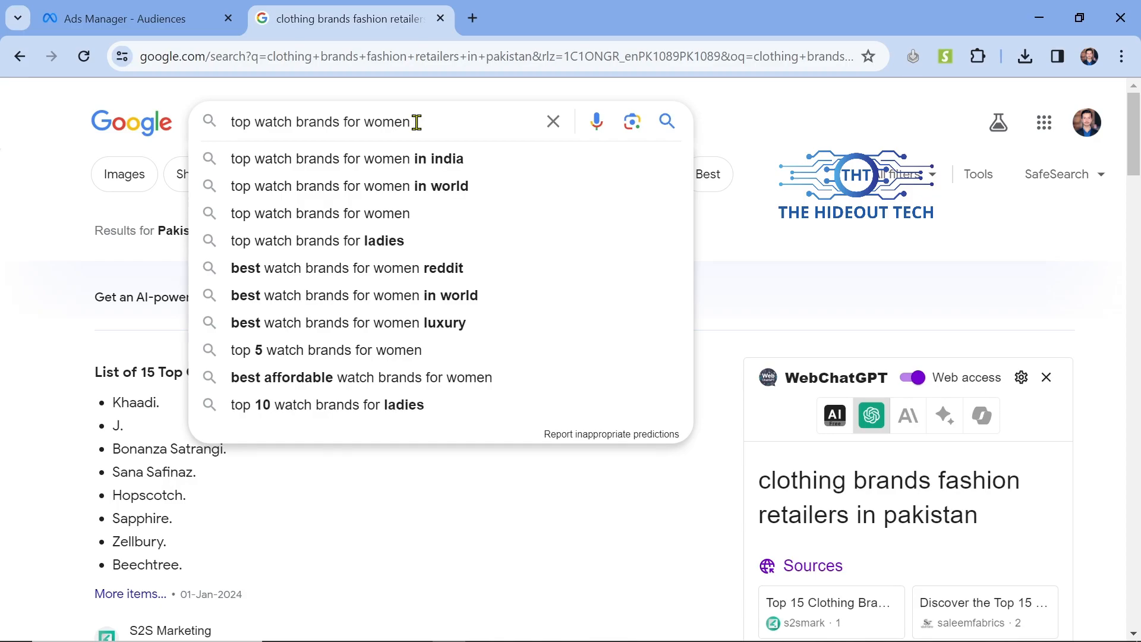
pyautogui.write(' in pakis')
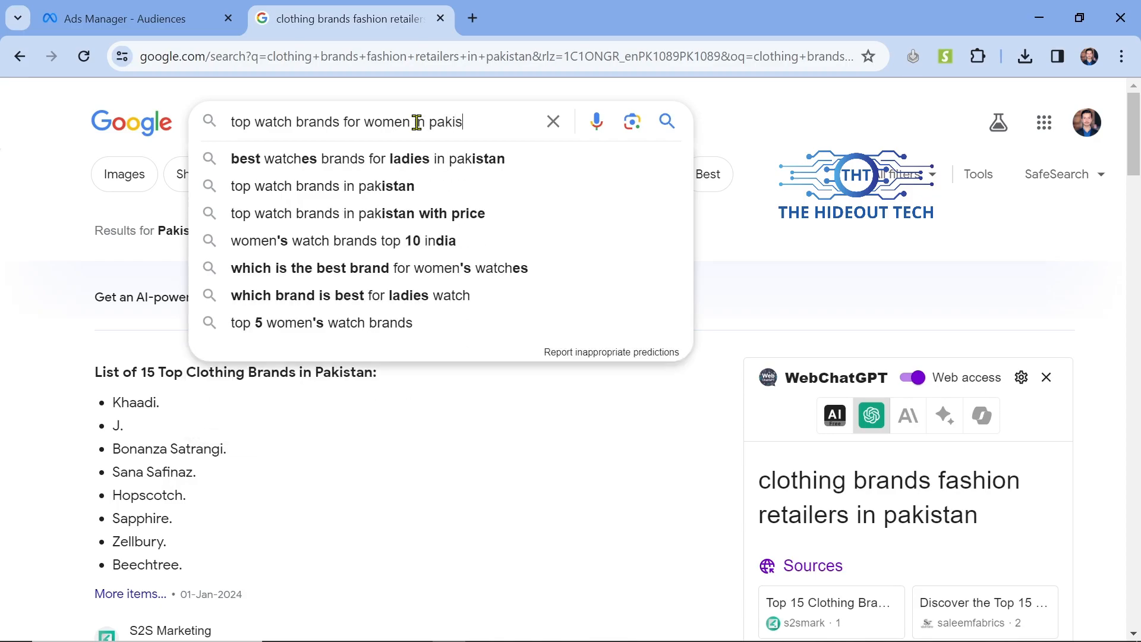
pyautogui.write('tan')
pyautogui.press('Return')
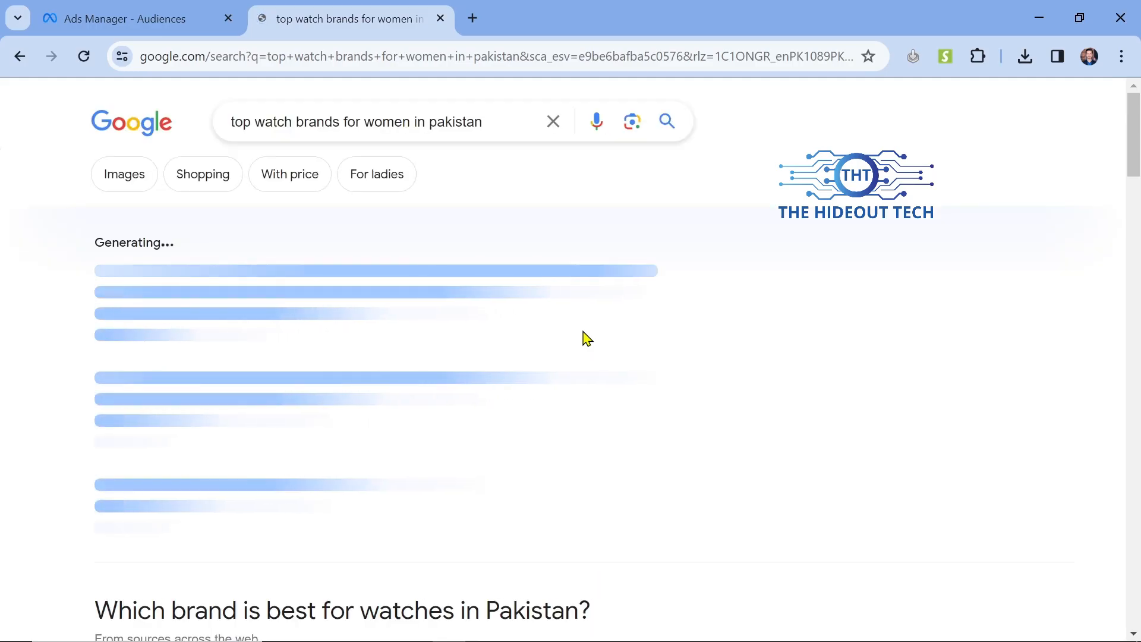
# Copy the brand name CITIZEN from the search results and try to find the watch brand in the audience's detailed targeting.
pyautogui.scroll(-3, 587, 339)
pyautogui.scroll(-2, 587, 339)
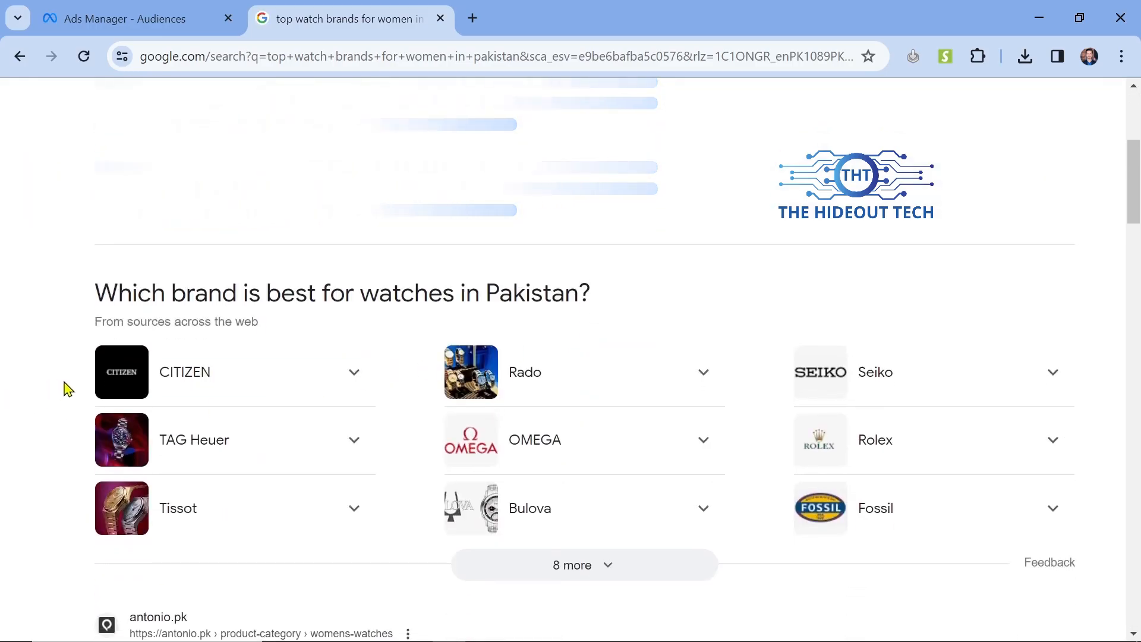
pyautogui.moveTo(275, 348); pyautogui.dragTo(252, 378)
pyautogui.hotkey('ctrl', 'c')
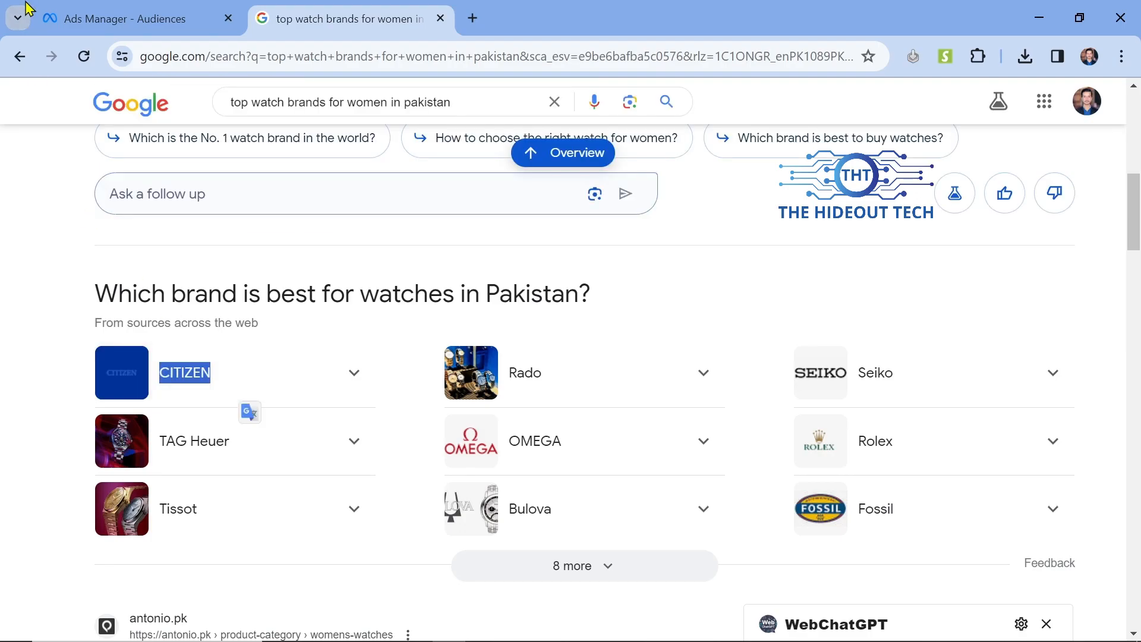
pyautogui.click(84, 15)
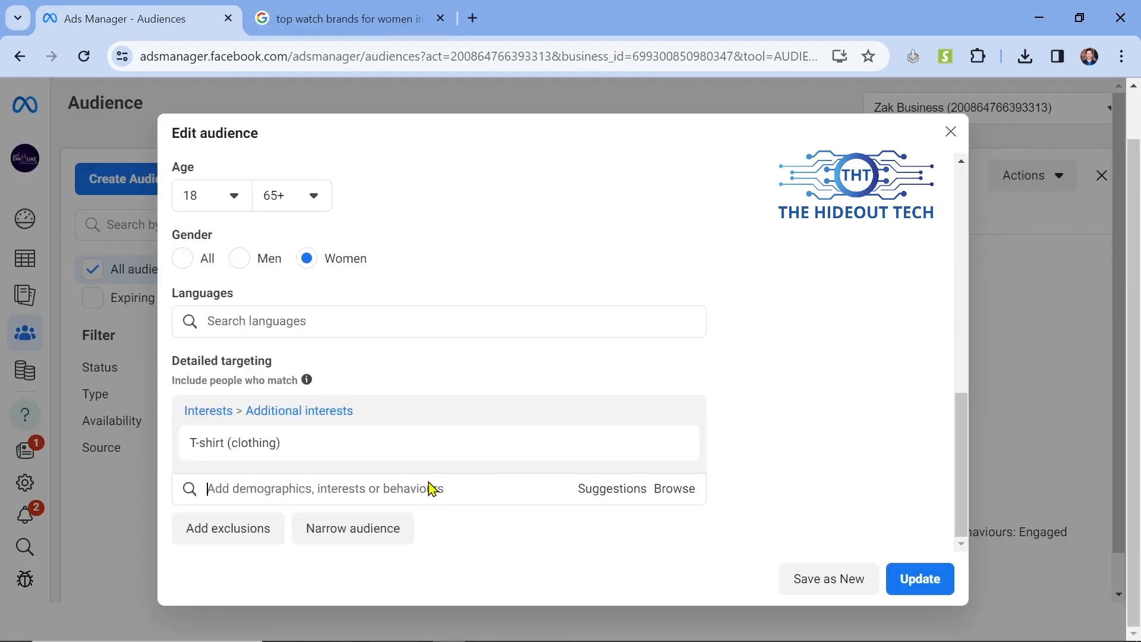
pyautogui.click(390, 487)
pyautogui.hotkey('ctrl', 'v')
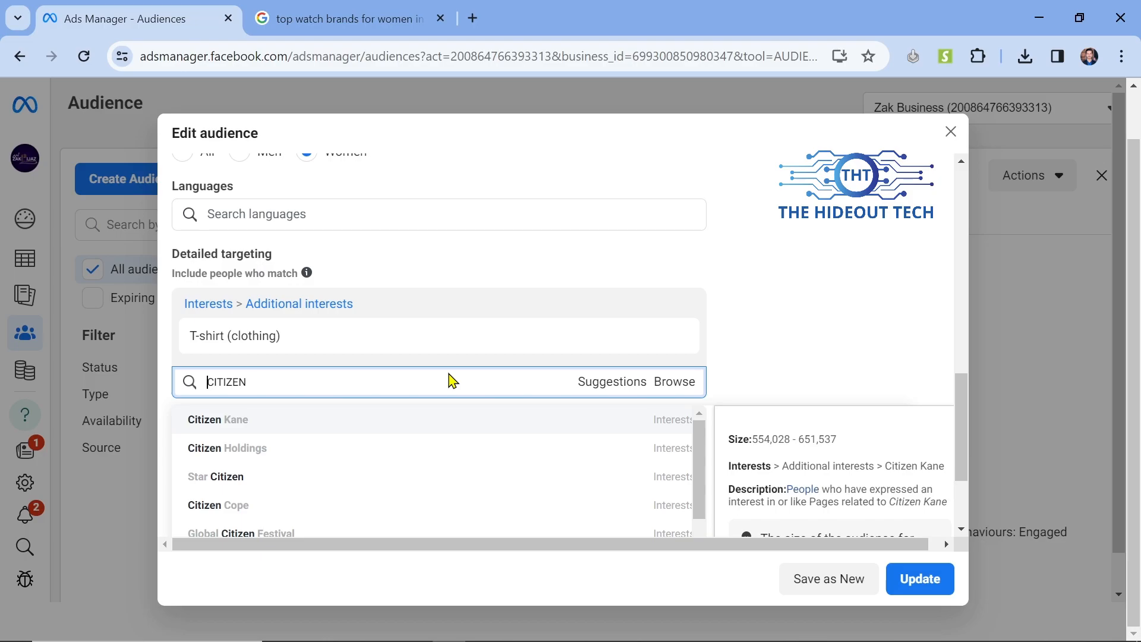
pyautogui.scroll(-3, 732, 311)
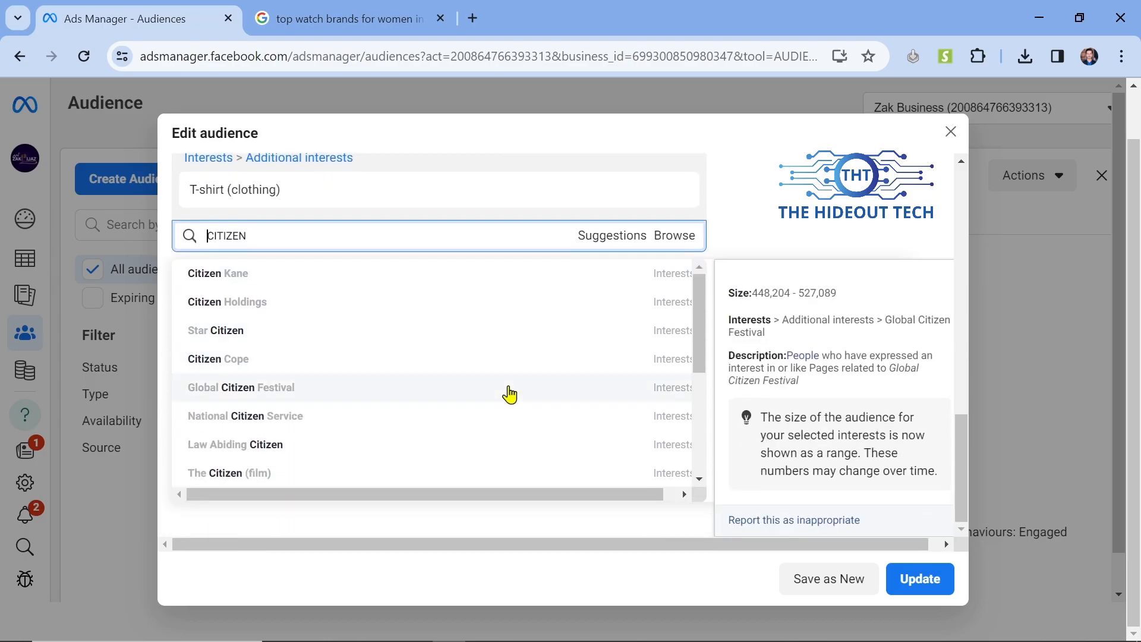
pyautogui.scroll(-2, 510, 394)
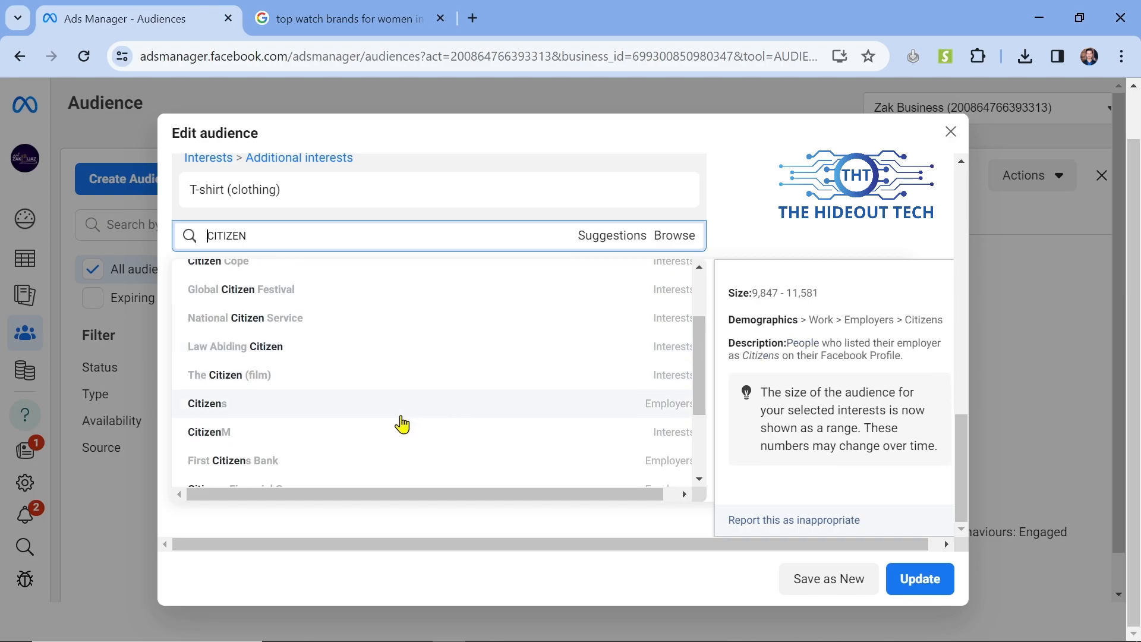
pyautogui.scroll(-3, 402, 424)
pyautogui.scroll(10, 402, 424)
# Copy the brand name Rado from the Google results and add Rado (watch) as a detailed targeting interest.
pyautogui.click(354, 8)
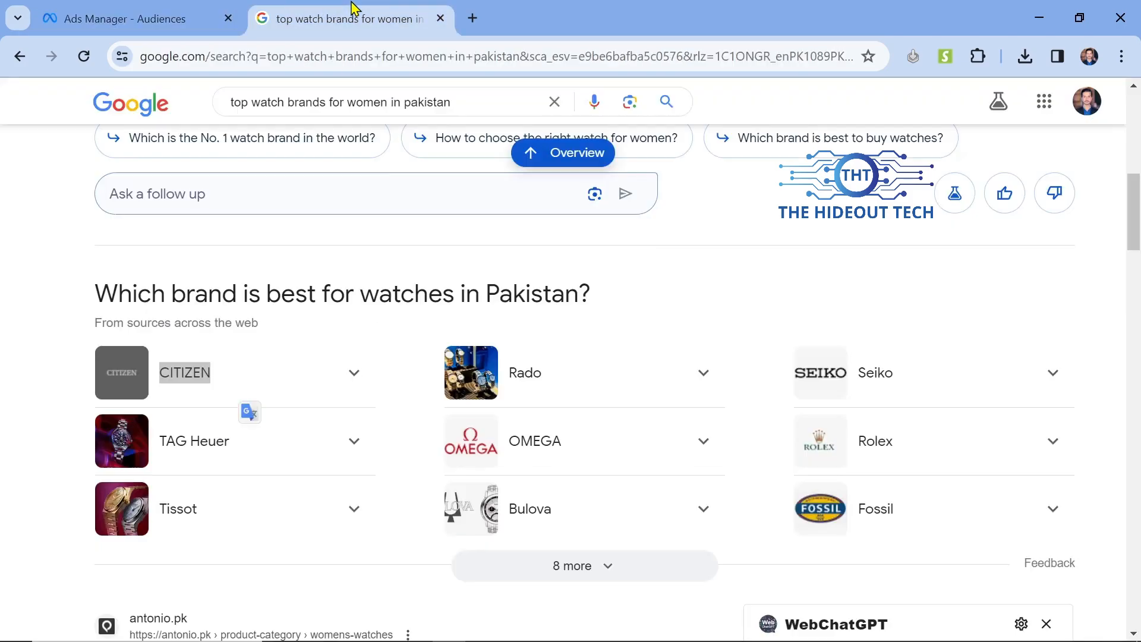
pyautogui.moveTo(416, 387); pyautogui.dragTo(578, 379)
pyautogui.hotkey('ctrl', 'c')
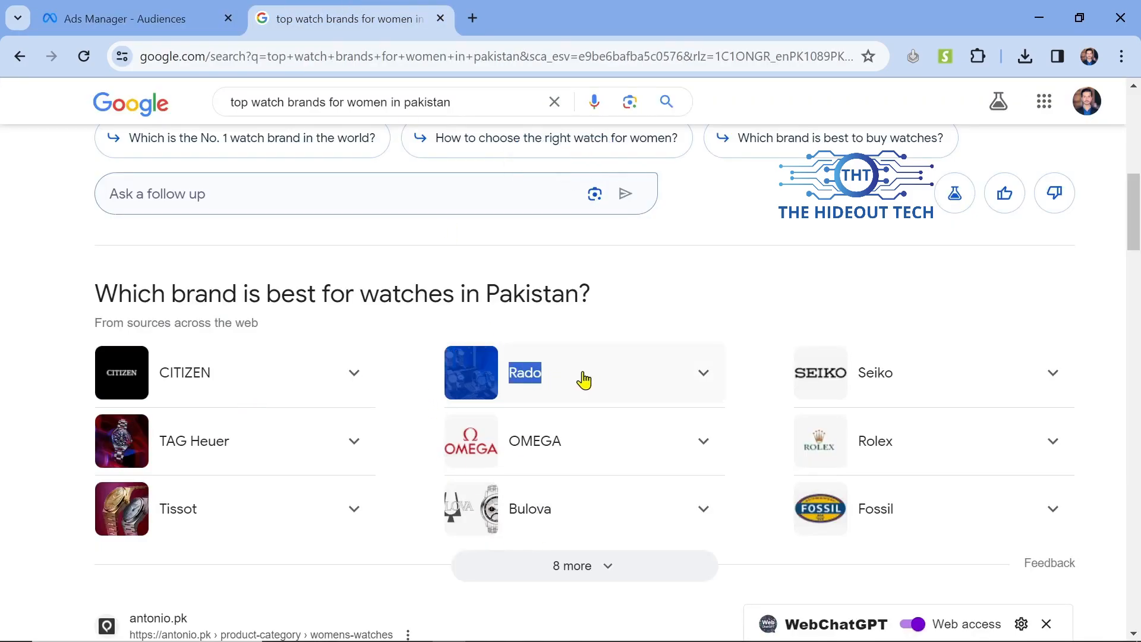
pyautogui.click(164, 8)
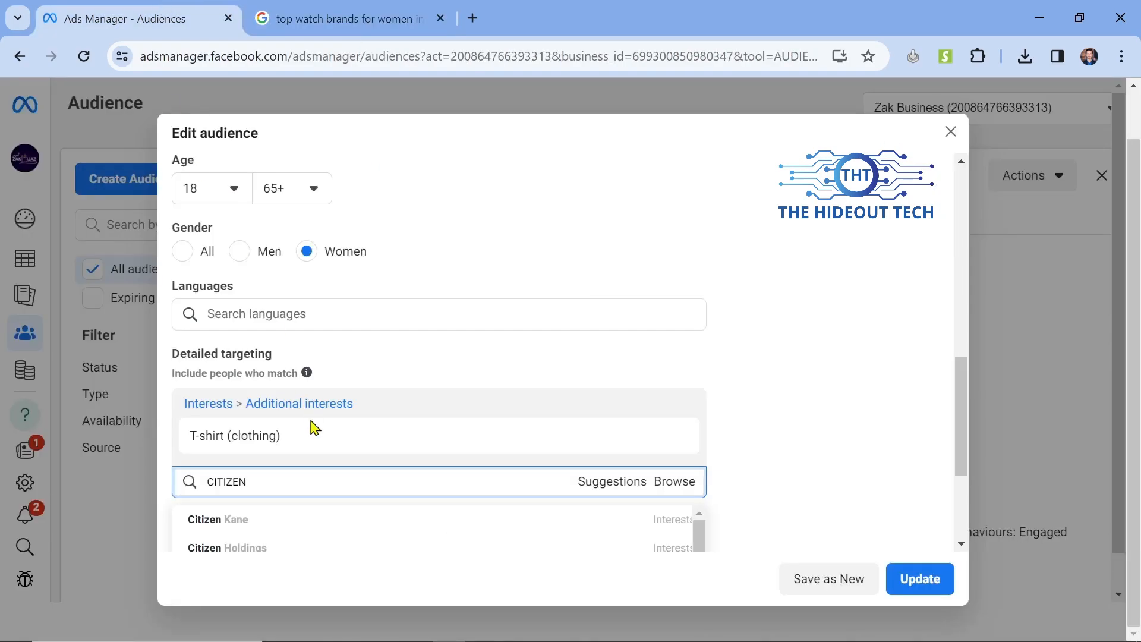
pyautogui.doubleClick(326, 484)
pyautogui.hotkey('ctrl', 'v')
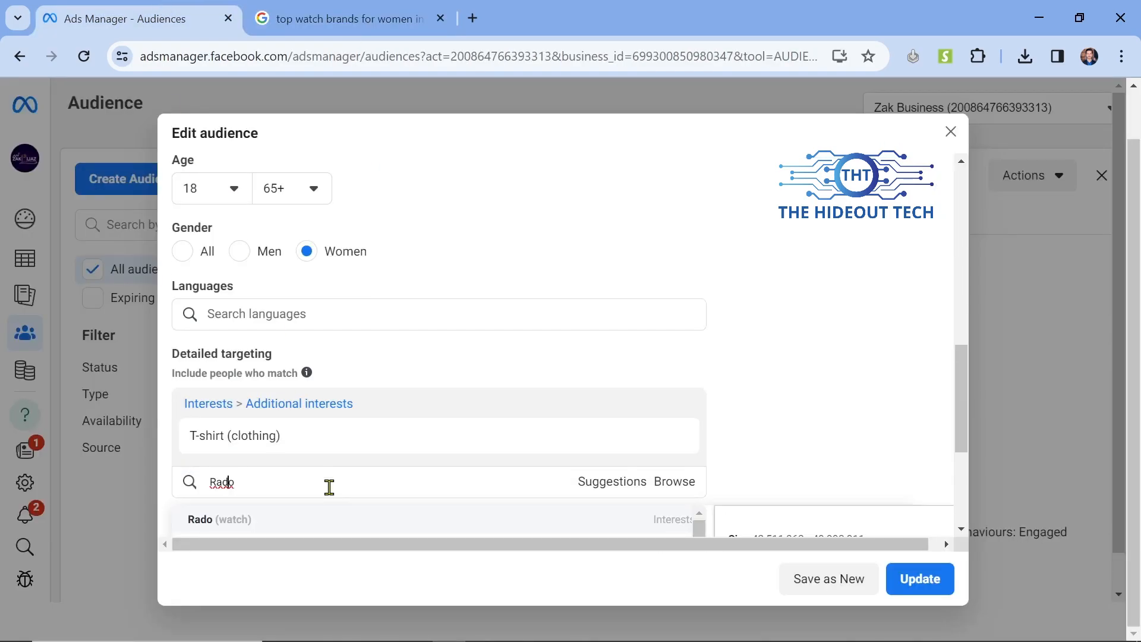
pyautogui.click(260, 519)
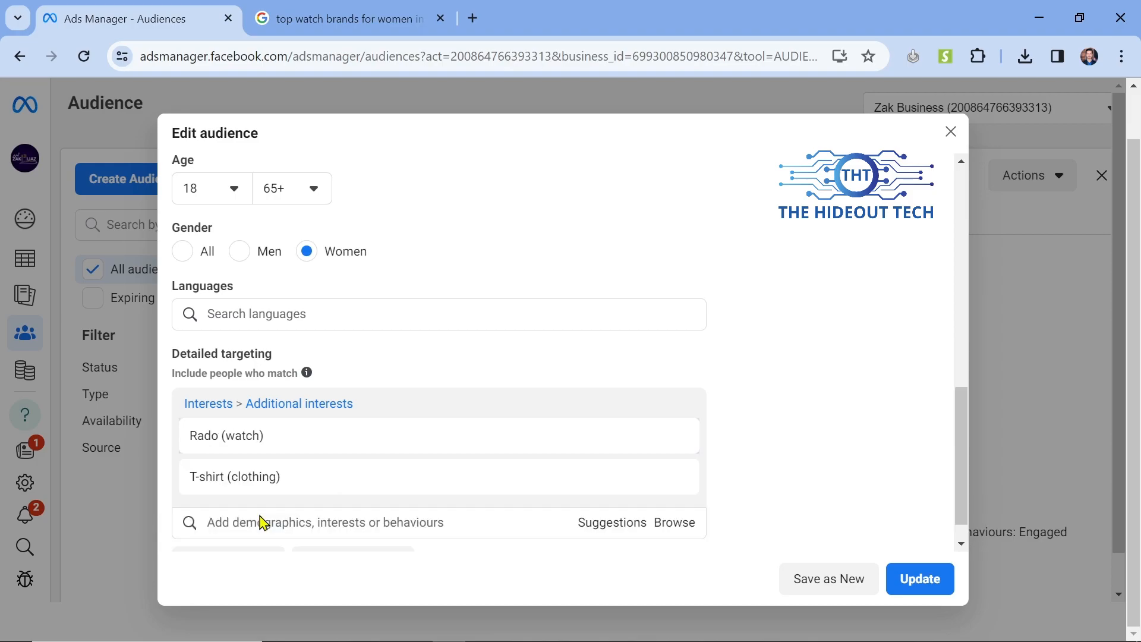
# Copy the brand name Rolex from the Google results and add Rolex (watches) as a detailed targeting interest in the audience.
pyautogui.click(361, 8)
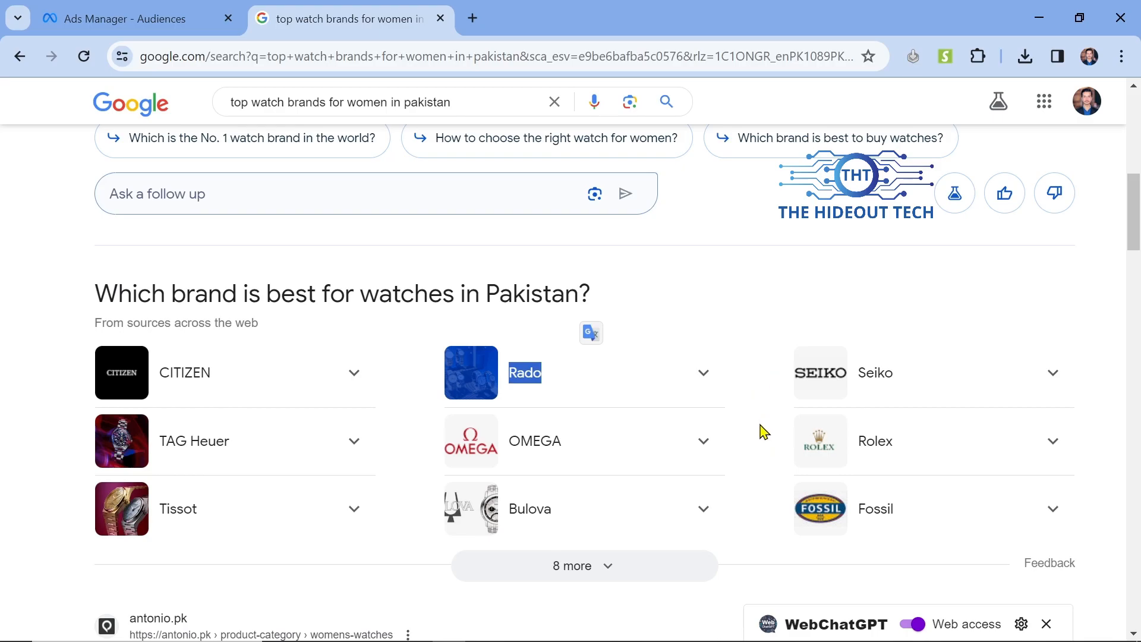
pyautogui.moveTo(767, 440); pyautogui.dragTo(909, 447)
pyautogui.hotkey('ctrl', 'c')
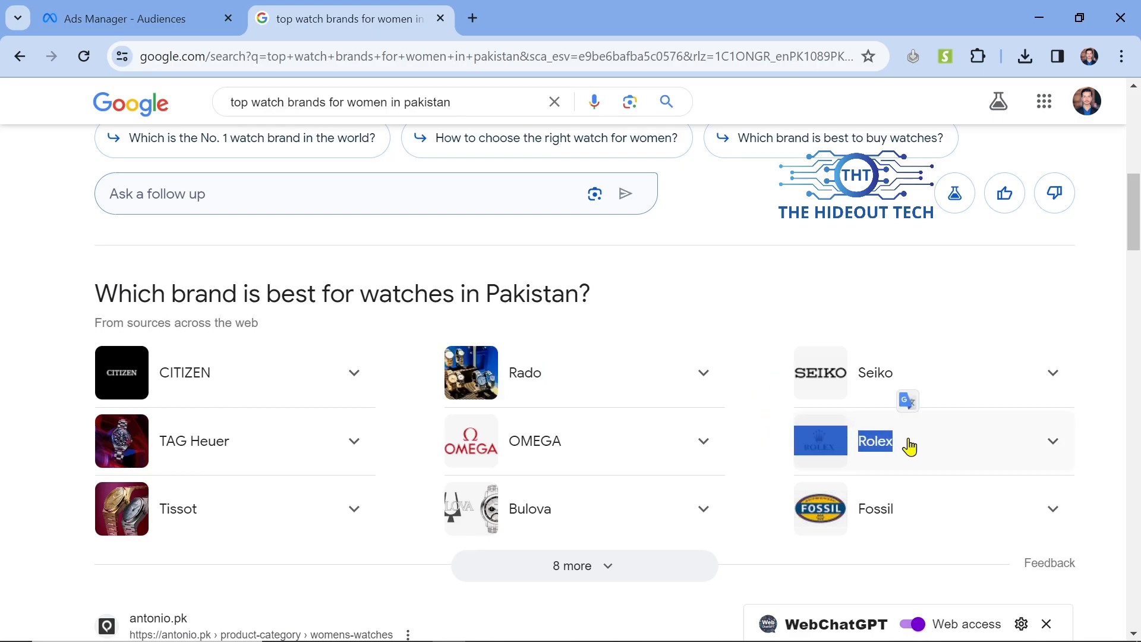
pyautogui.click(178, 12)
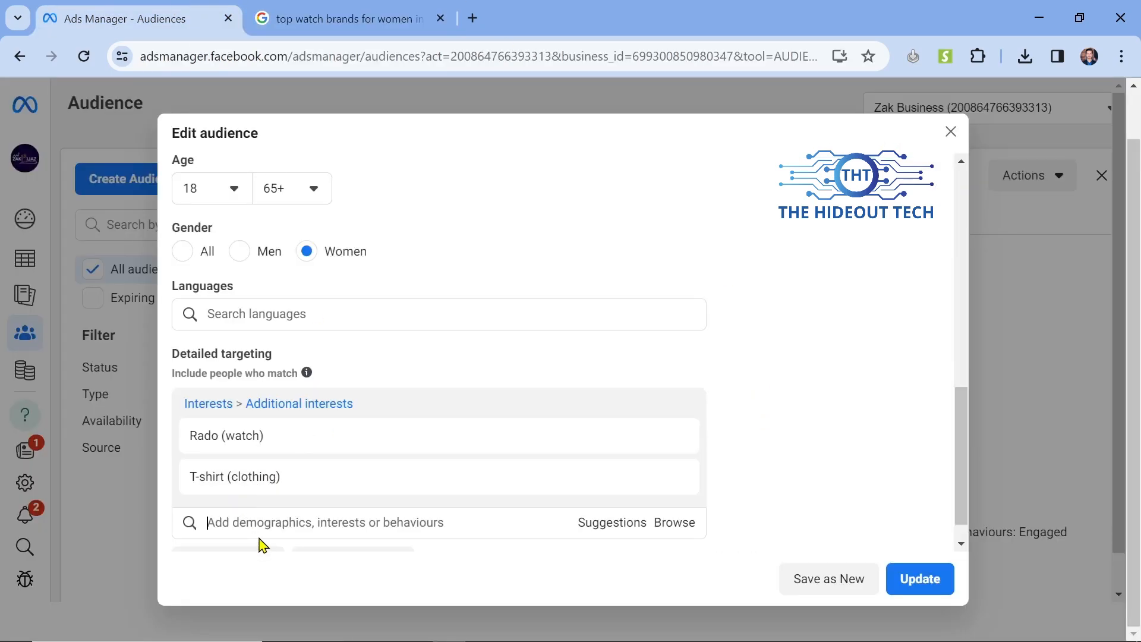
pyautogui.click(275, 521)
pyautogui.hotkey('ctrl', 'v')
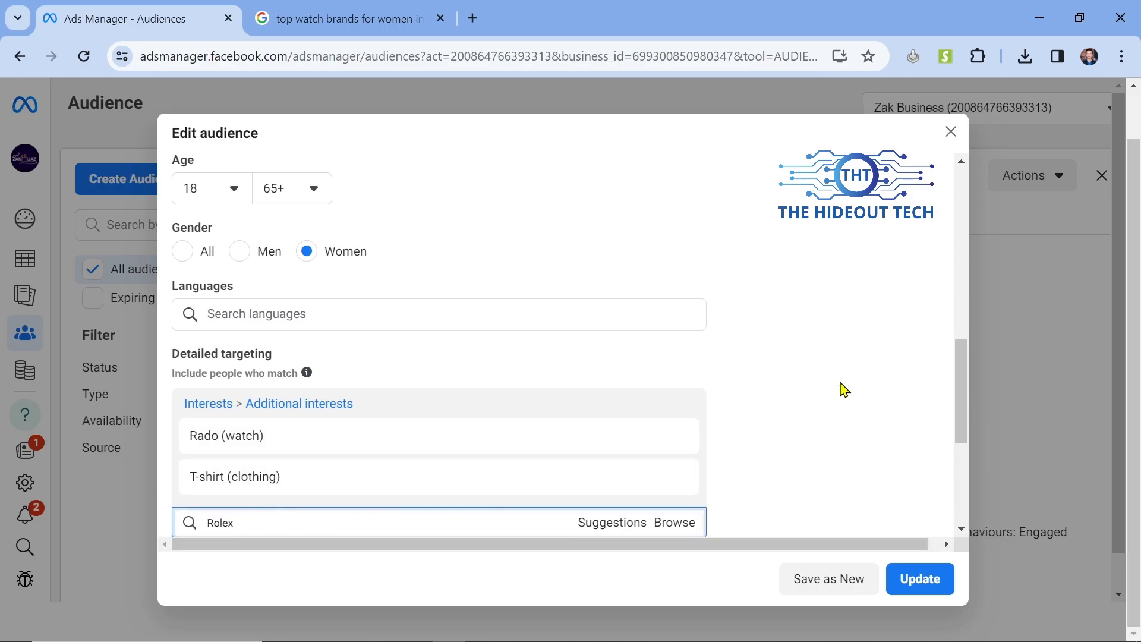
pyautogui.click(840, 382)
pyautogui.scroll(-1, 840, 382)
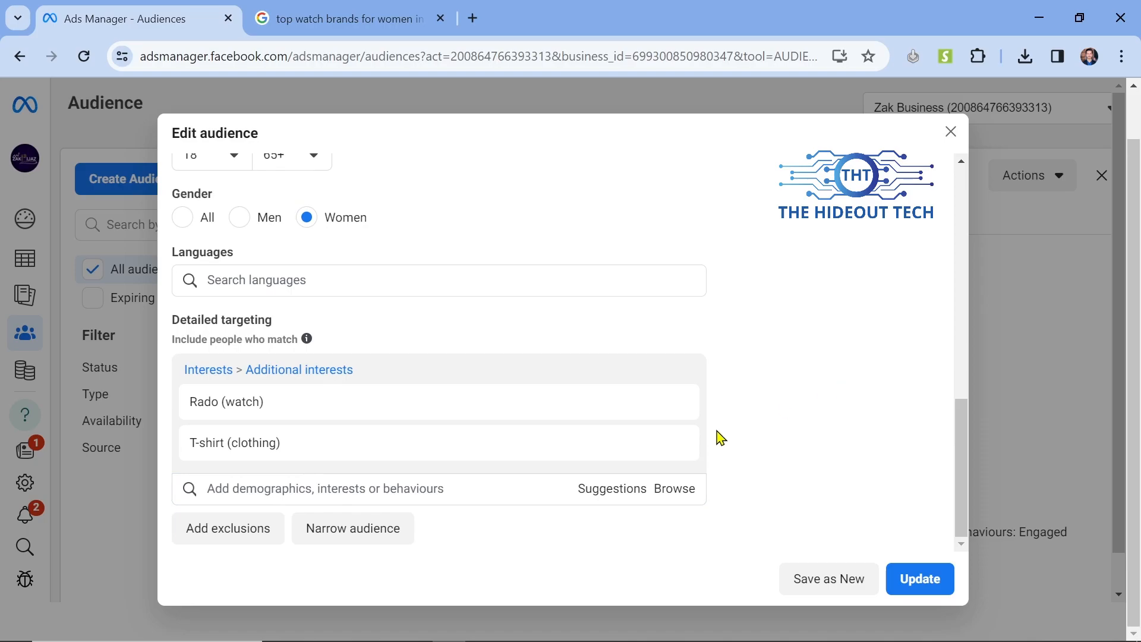
pyautogui.click(310, 484)
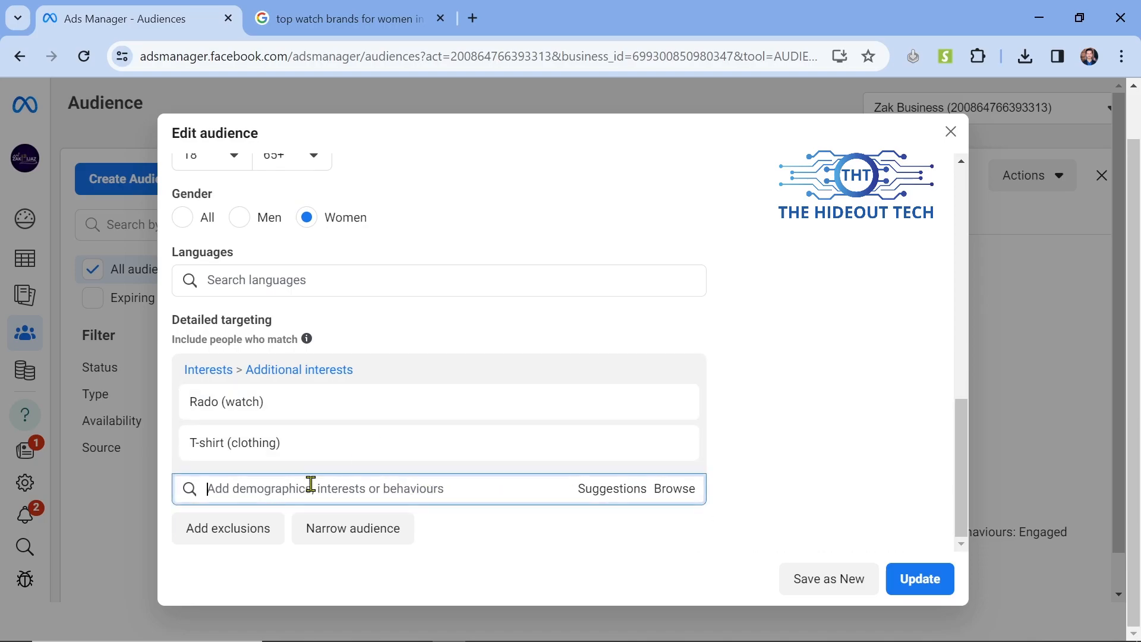
pyautogui.write('Rolex')
pyautogui.scroll(-3, 811, 285)
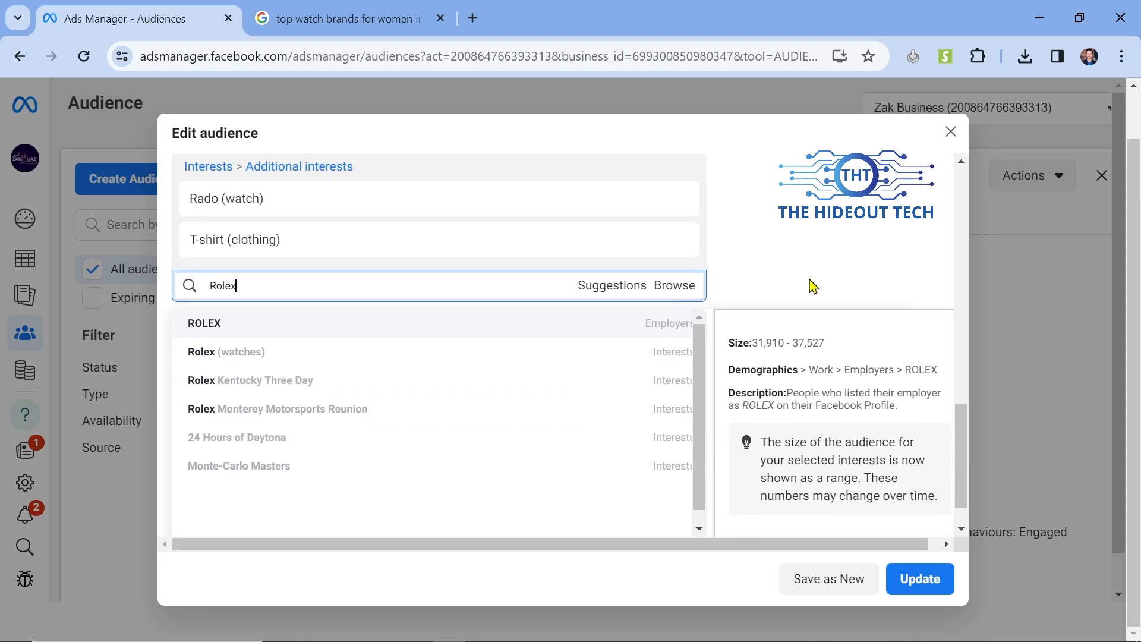
pyautogui.click(230, 357)
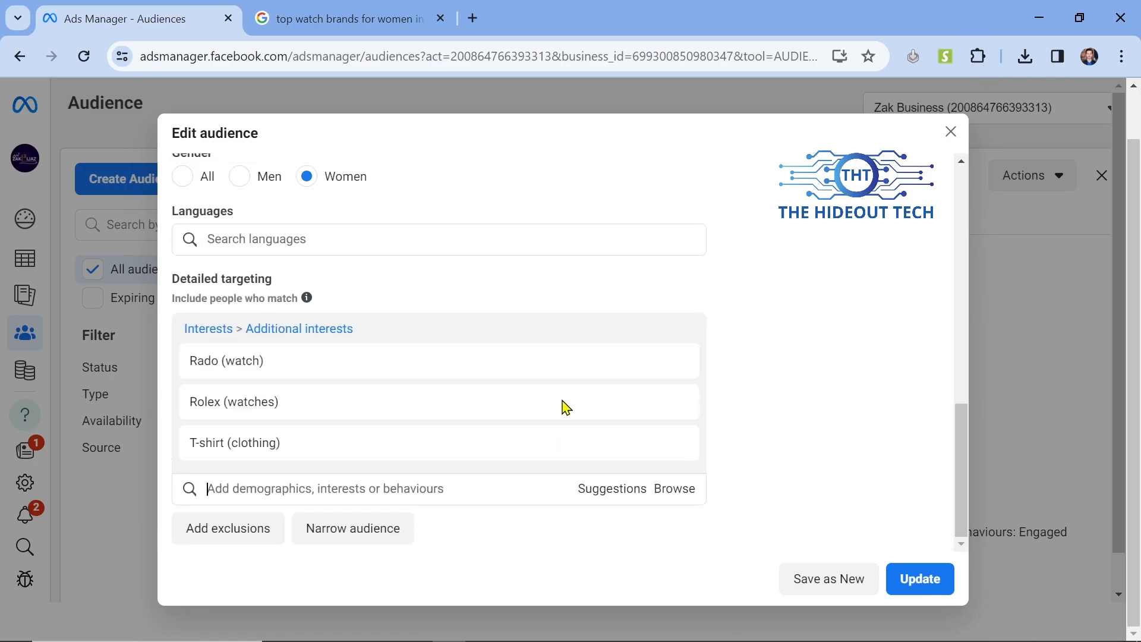
# Review the audience's detailed targeting interests and the size details of T-shirt (clothing) and Rolex (watches).
pyautogui.scroll(-1, 492, 448)
pyautogui.scroll(3, 430, 344)
pyautogui.moveTo(387, 534)
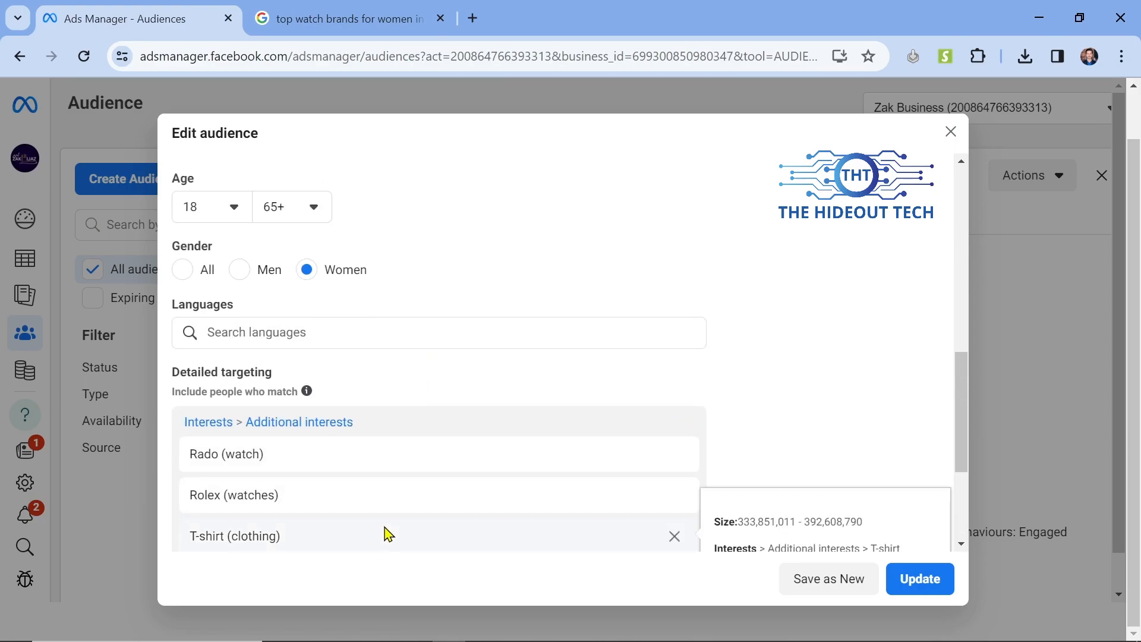
pyautogui.scroll(-1, 388, 534)
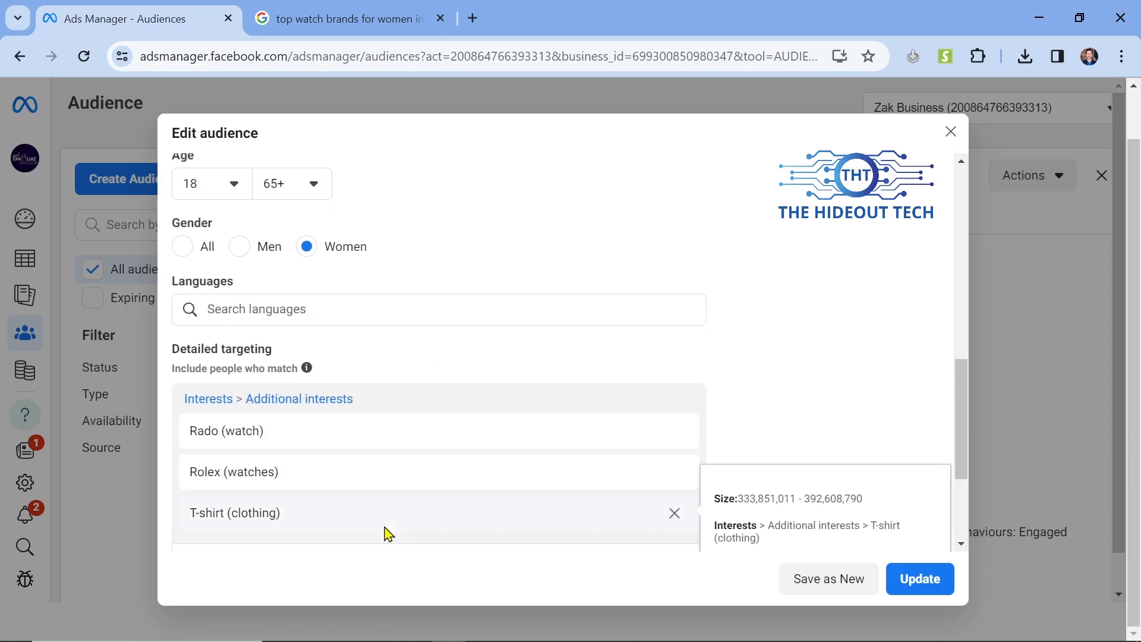
pyautogui.moveTo(367, 489)
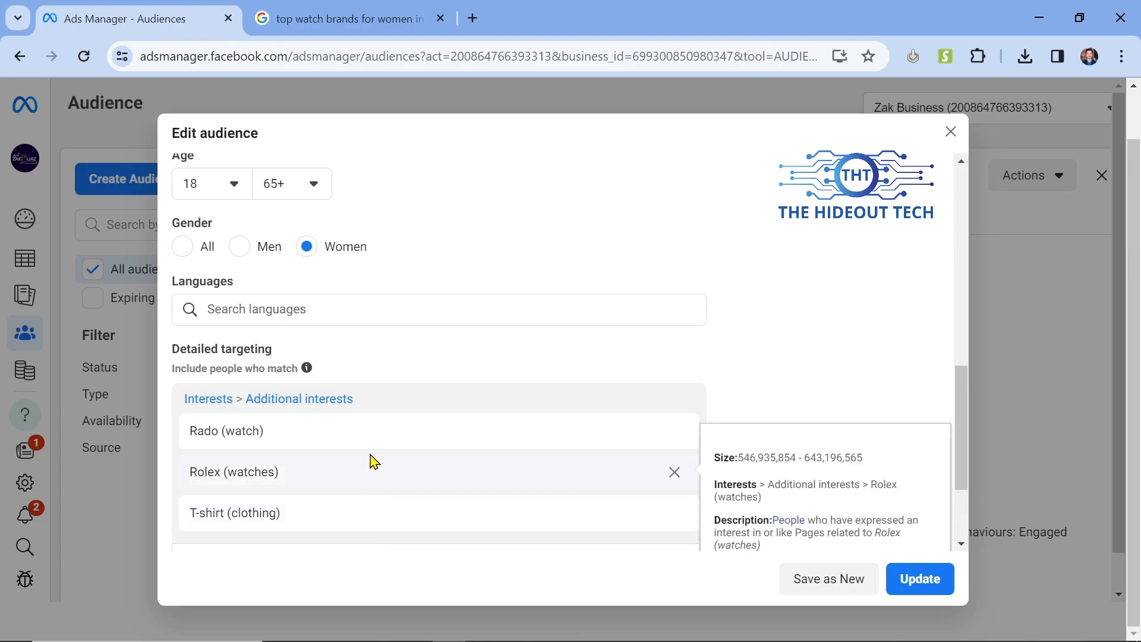
pyautogui.moveTo(377, 454)
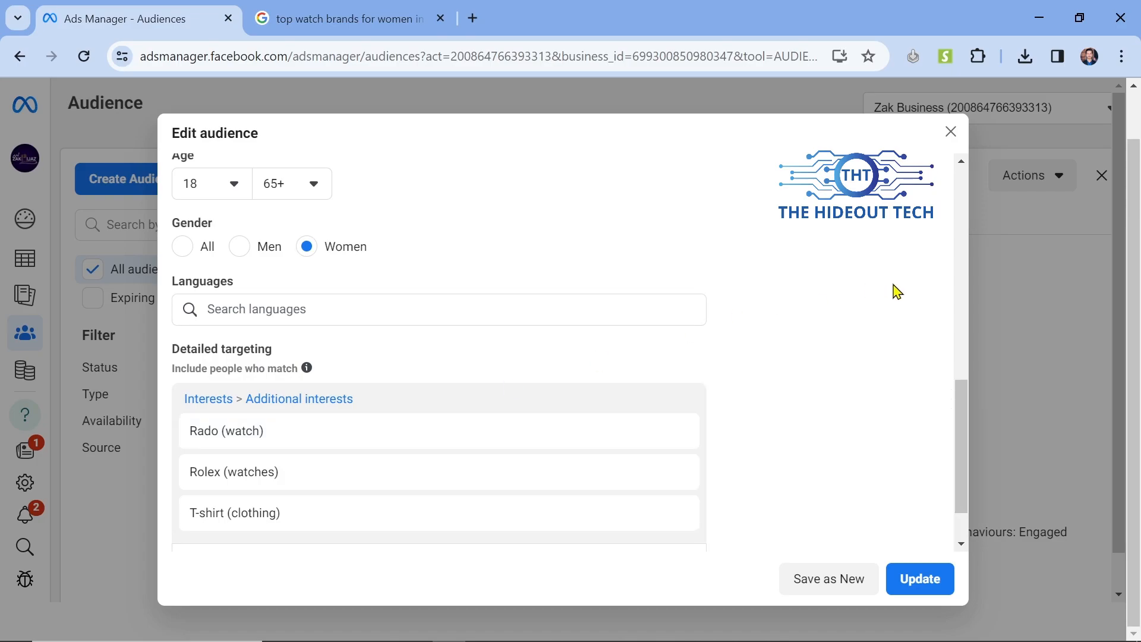
pyautogui.scroll(-2, 818, 367)
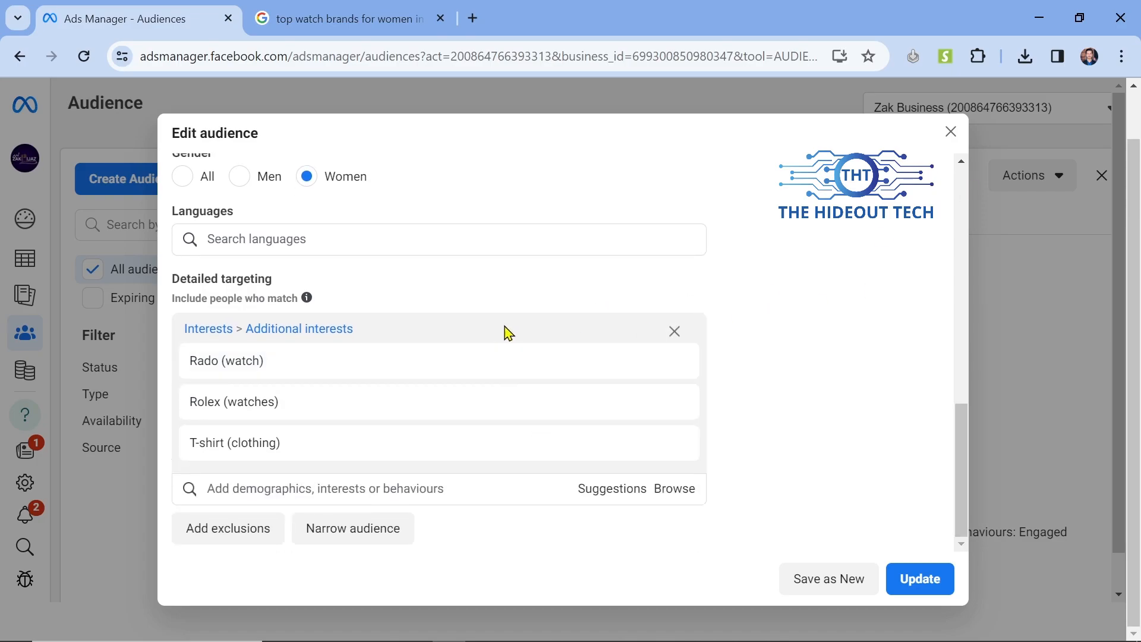
pyautogui.scroll(2, 913, 415)
pyautogui.scroll(-2, 913, 414)
# Switch to the Google results page and change the search to "top shoes brands for women in pakistan".
pyautogui.click(394, 8)
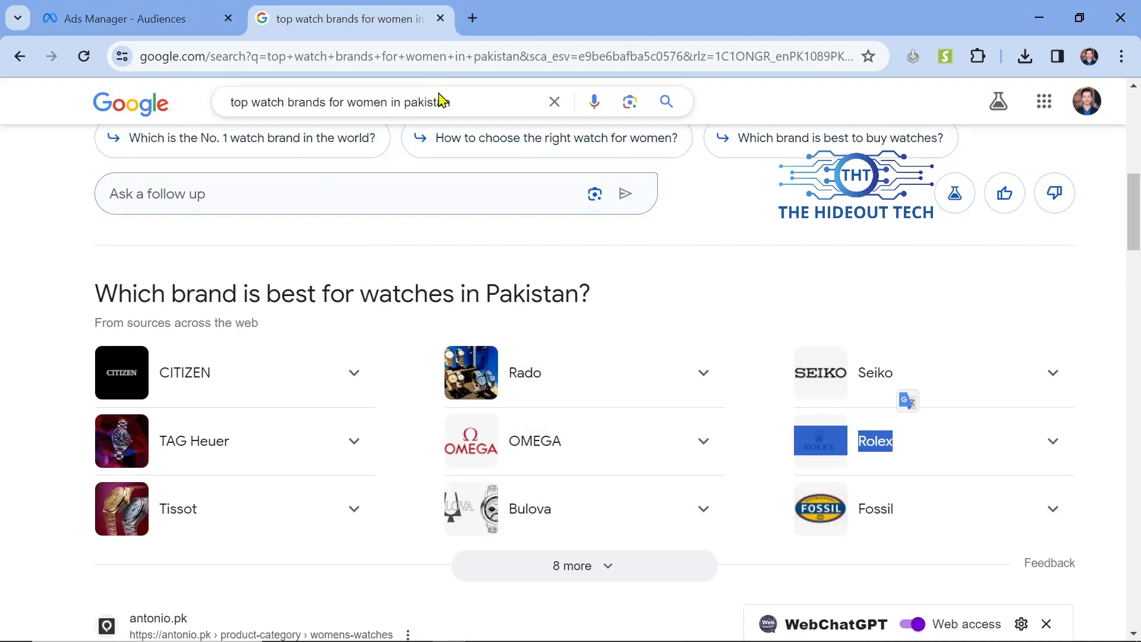
pyautogui.tripleClick(456, 106)
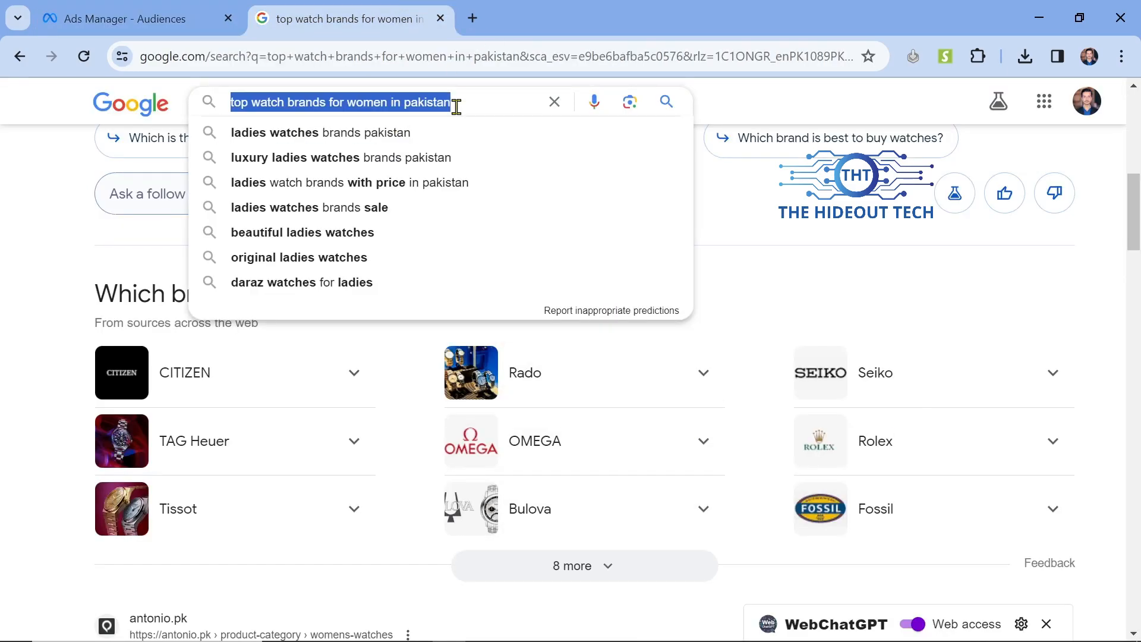
pyautogui.press('Home')
pyautogui.press('Right')
pyautogui.press('Right')
pyautogui.press('Right')
pyautogui.press('Right')
pyautogui.press('Right')
pyautogui.press('Right')
pyautogui.press('Right')
pyautogui.press('BackSpace')
pyautogui.press('BackSpace')
pyautogui.press('BackSpace')
pyautogui.press('BackSpace')
pyautogui.press('BackSpace')
pyautogui.write('shoes')
pyautogui.press('Return')
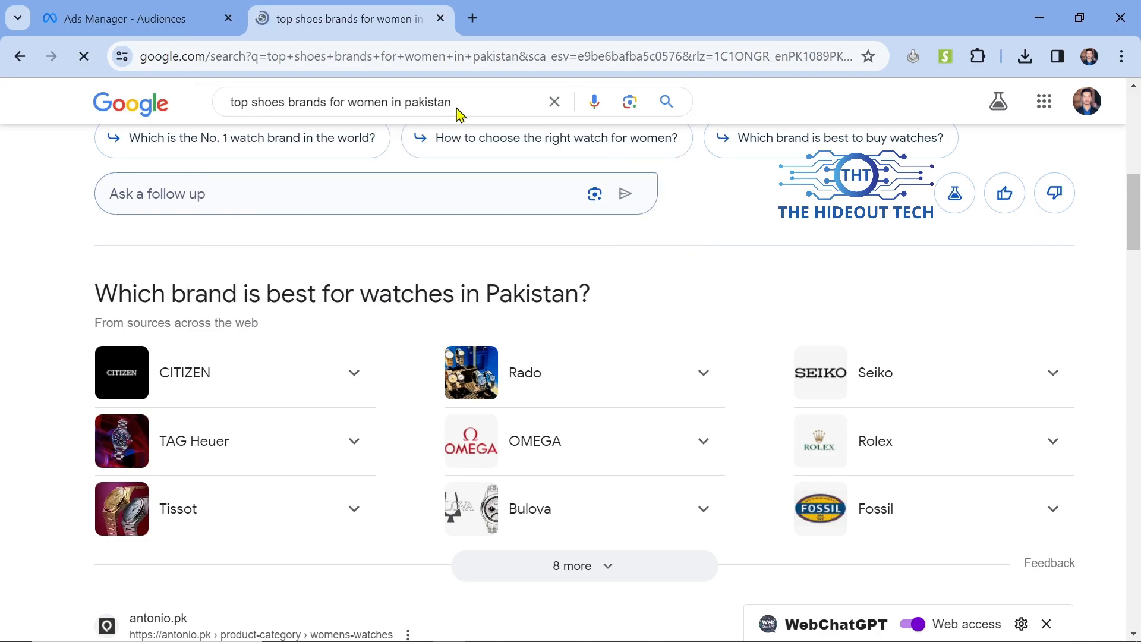
# Copy the brand name Borjan from the ladies shoe brands list and try to find it in the audience's detailed targeting.
pyautogui.scroll(-1, 542, 364)
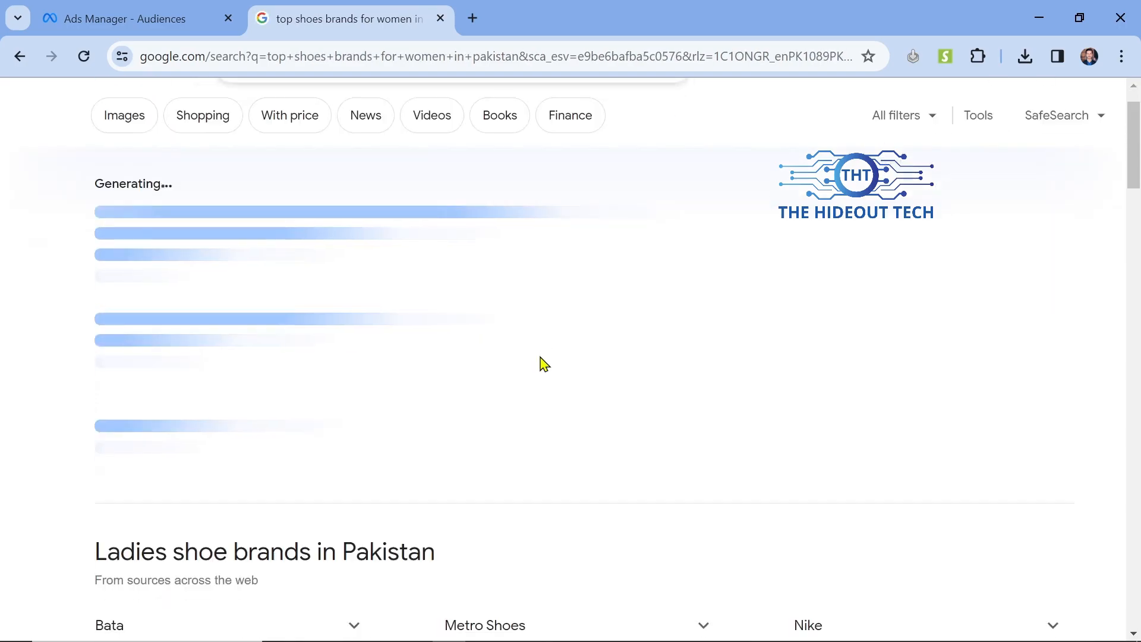
pyautogui.scroll(-5, 543, 364)
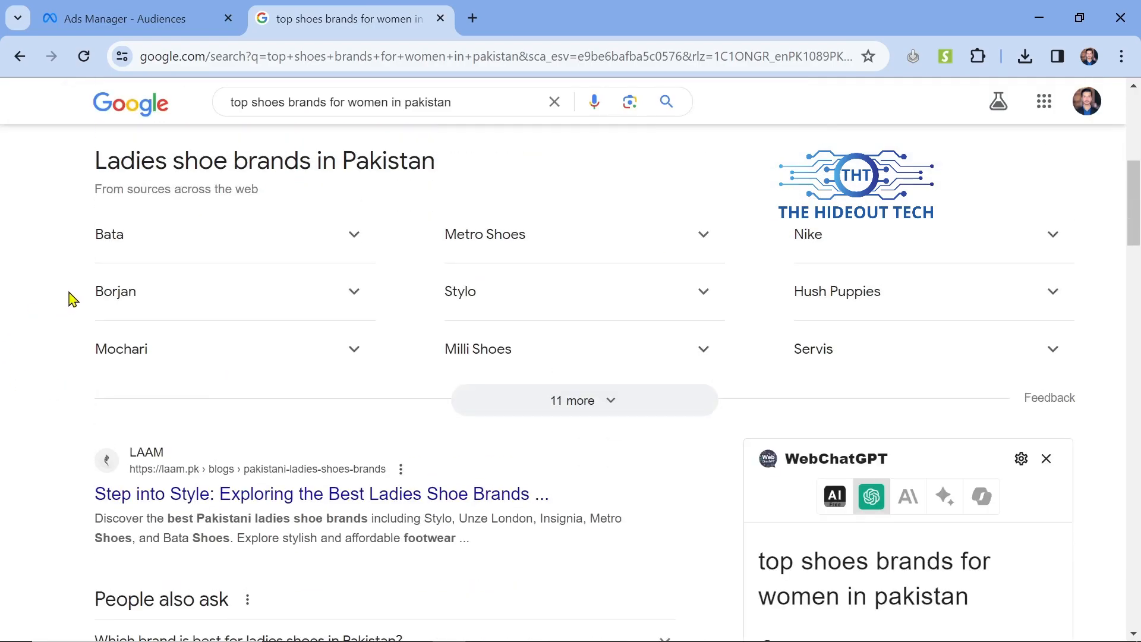
pyautogui.moveTo(69, 292); pyautogui.dragTo(209, 293)
pyautogui.hotkey('ctrl', 'c')
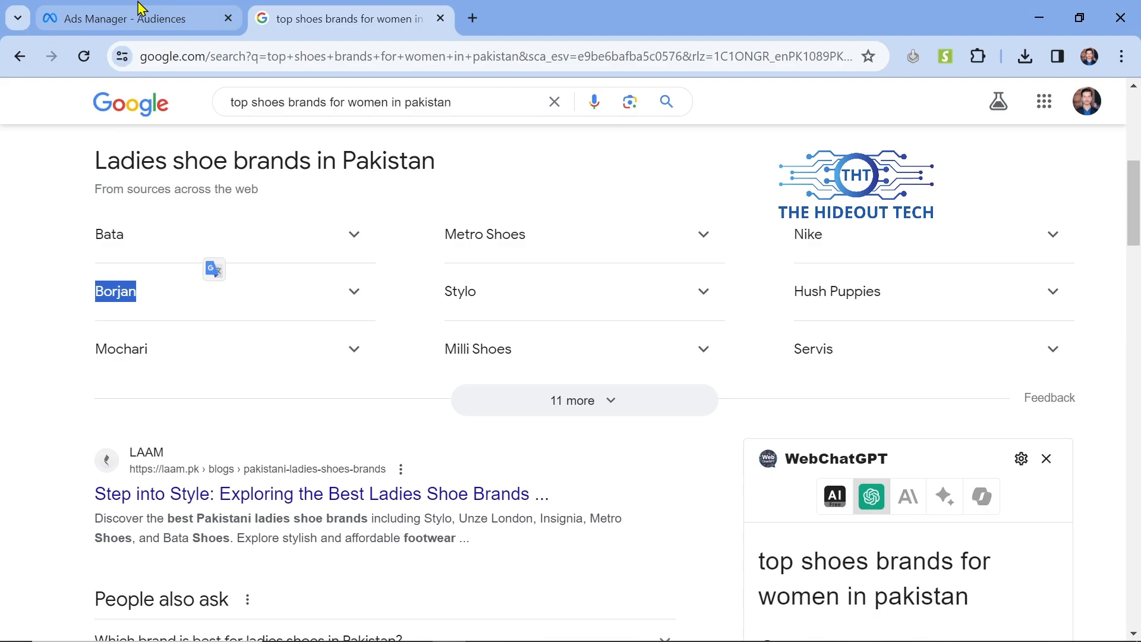
pyautogui.click(149, 18)
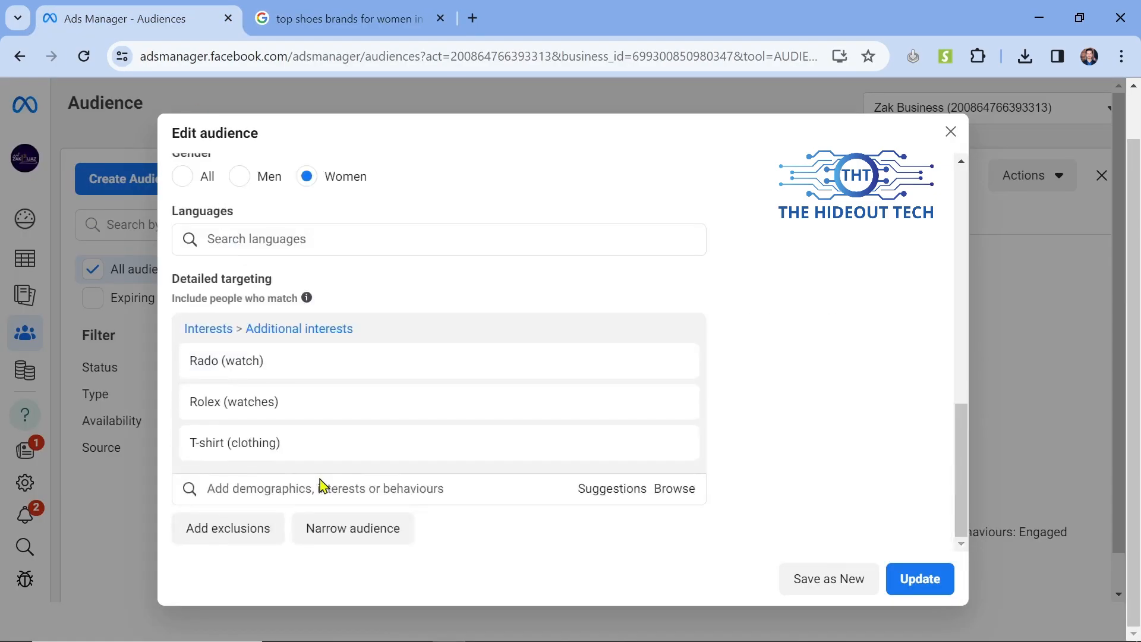
pyautogui.click(323, 499)
pyautogui.hotkey('ctrl', 'v')
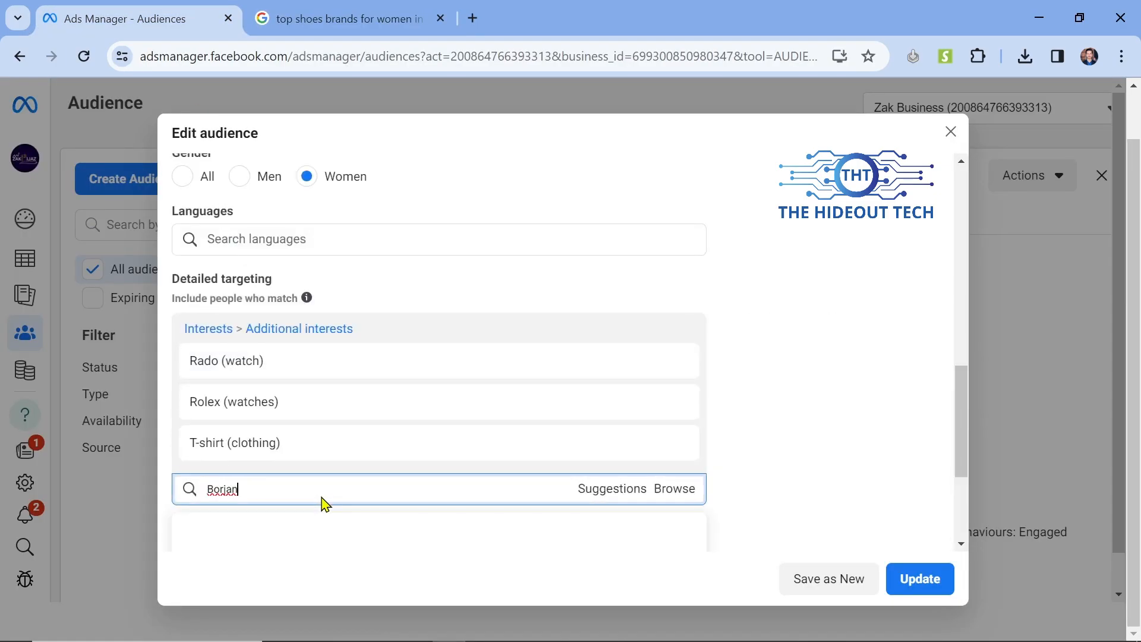
pyautogui.press('Left')
pyautogui.press('Left')
pyautogui.press('Left')
pyautogui.press('Left')
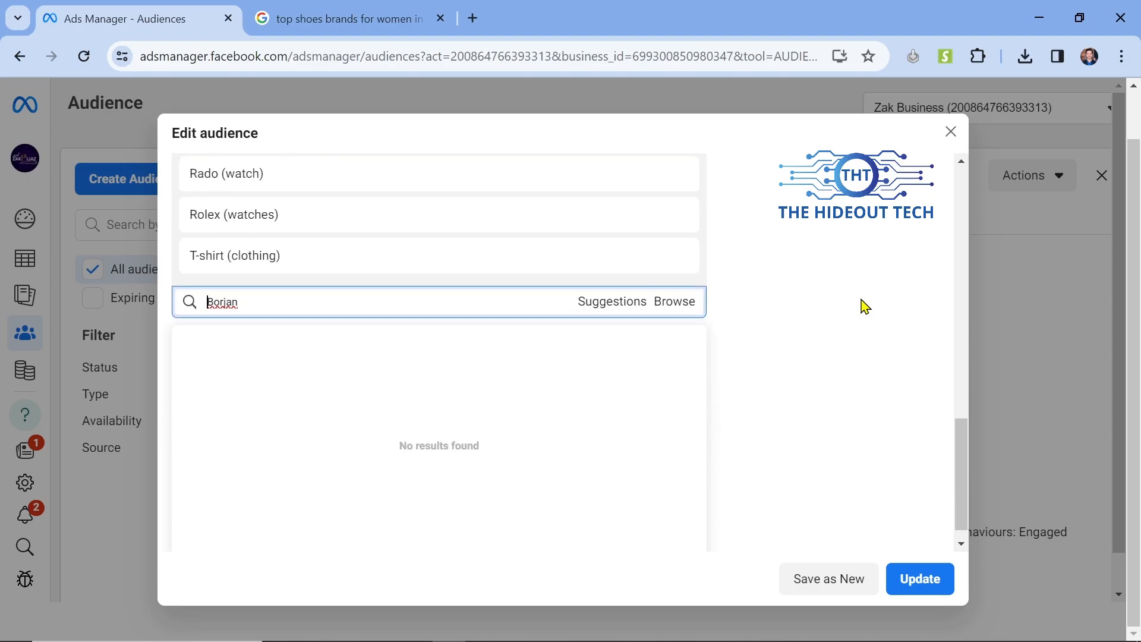
# Copy the brand name Stylo from the Google results and add Stylo Shoes as a detailed targeting interest.
pyautogui.click(356, 13)
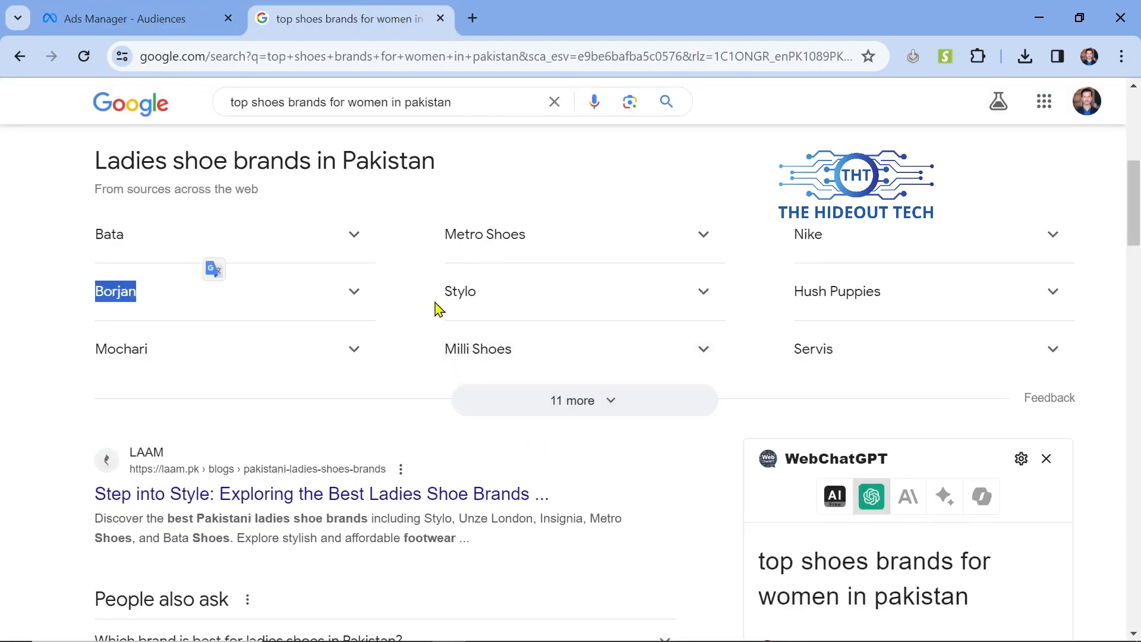
pyautogui.moveTo(428, 294); pyautogui.dragTo(498, 296)
pyautogui.hotkey('ctrl', 'c')
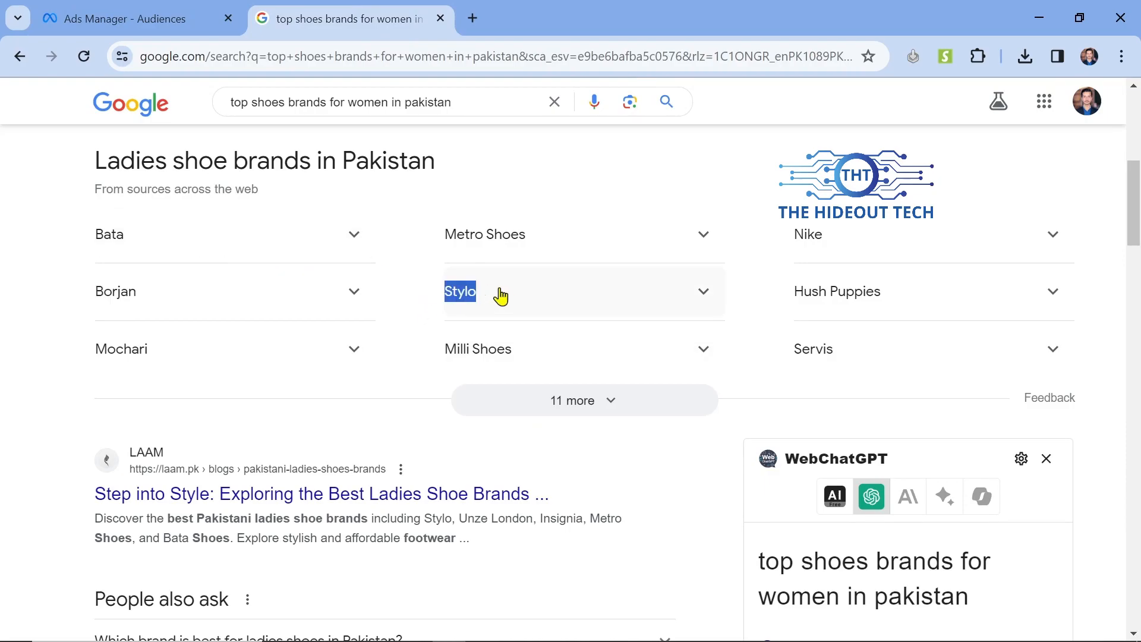
pyautogui.click(125, 18)
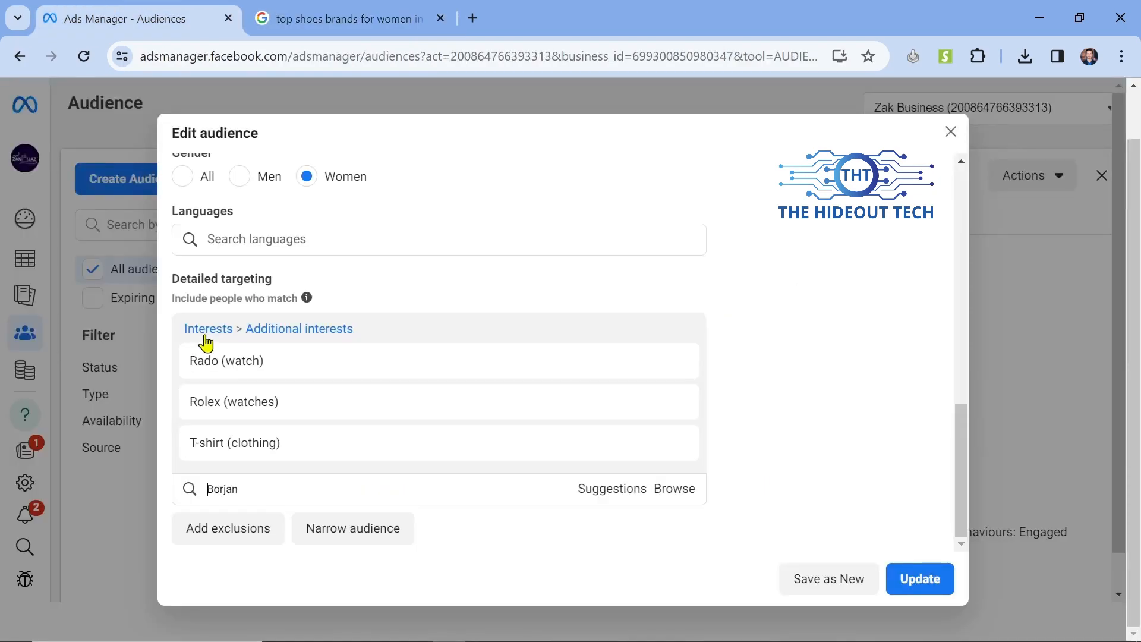
pyautogui.doubleClick(322, 485)
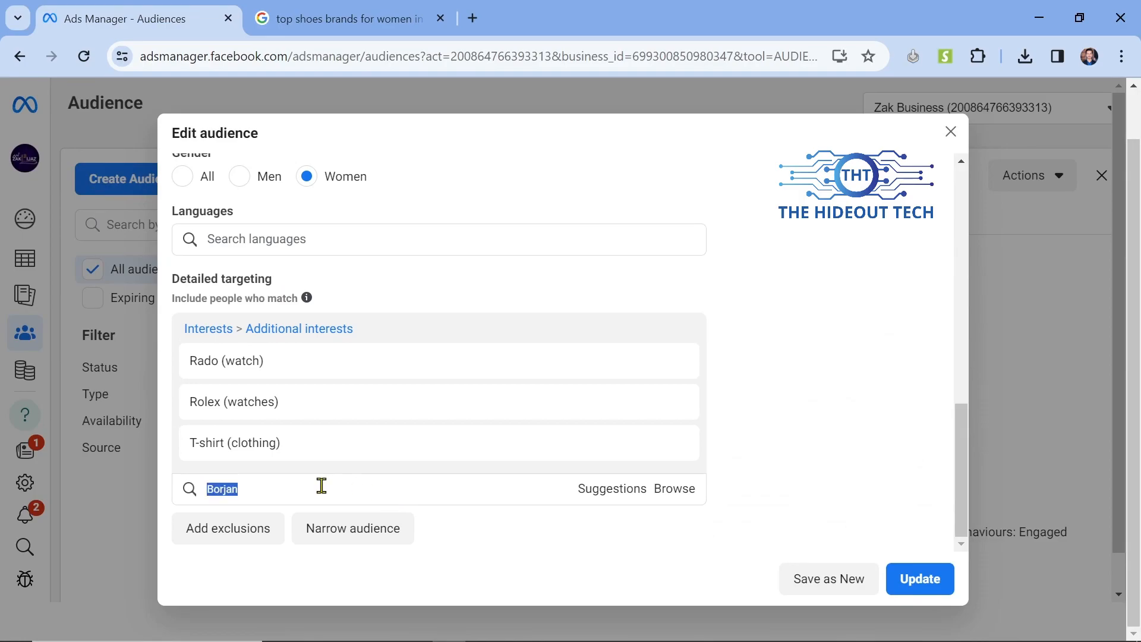
pyautogui.hotkey('ctrl', 'v')
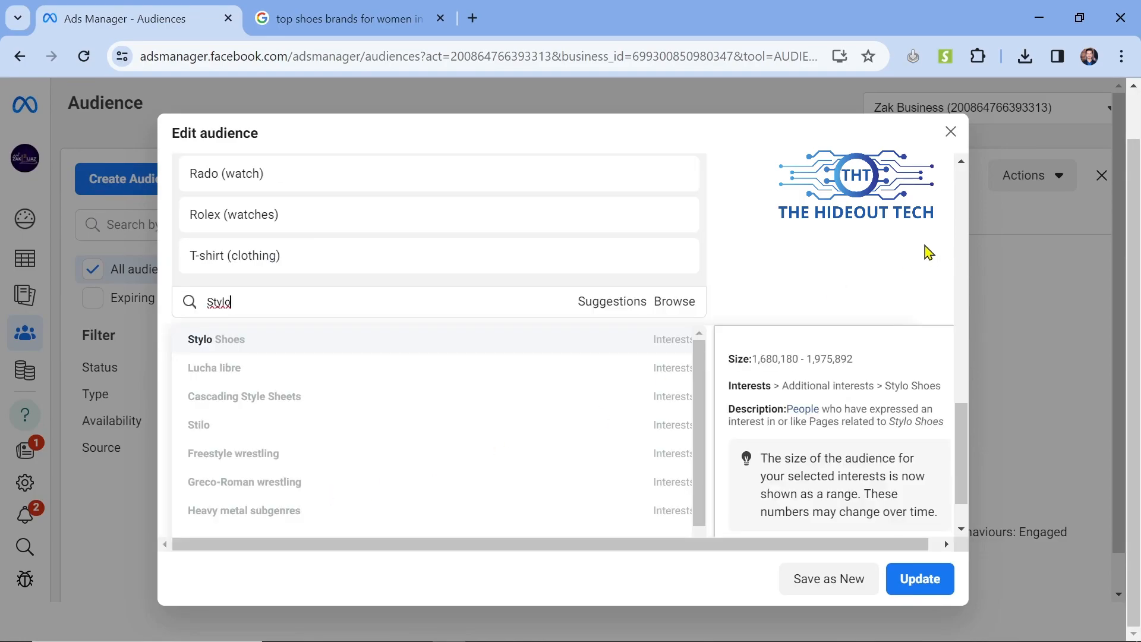
pyautogui.click(330, 348)
# Copy the brand name Hush Puppies from the Google results, add it as a detailed targeting interest and review the interest list.
pyautogui.click(301, 18)
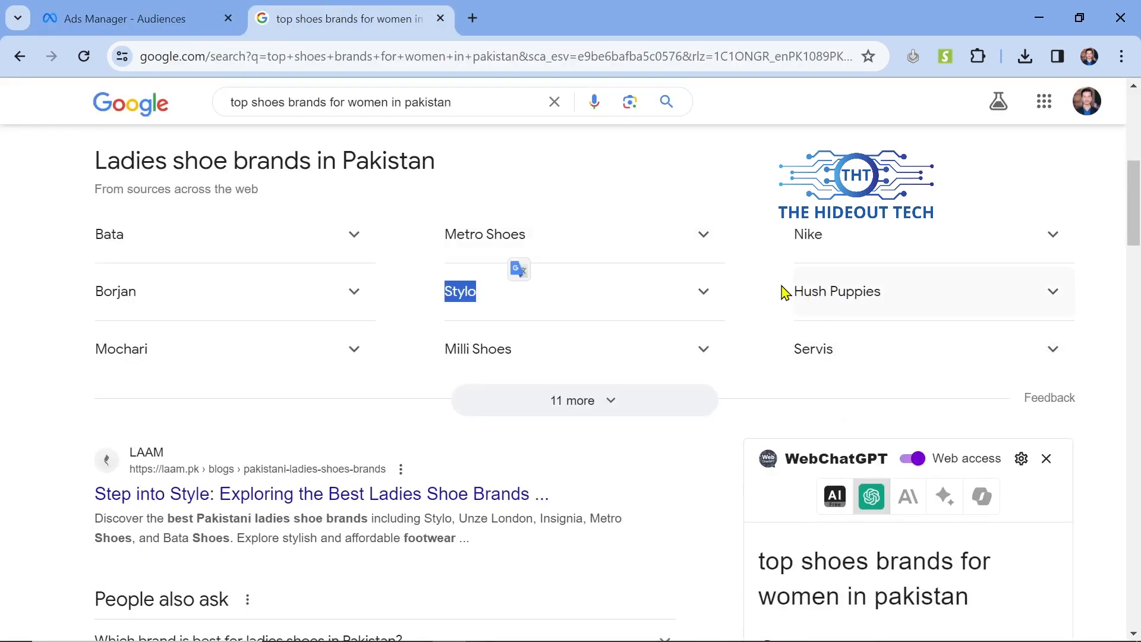
pyautogui.moveTo(771, 298); pyautogui.dragTo(908, 331)
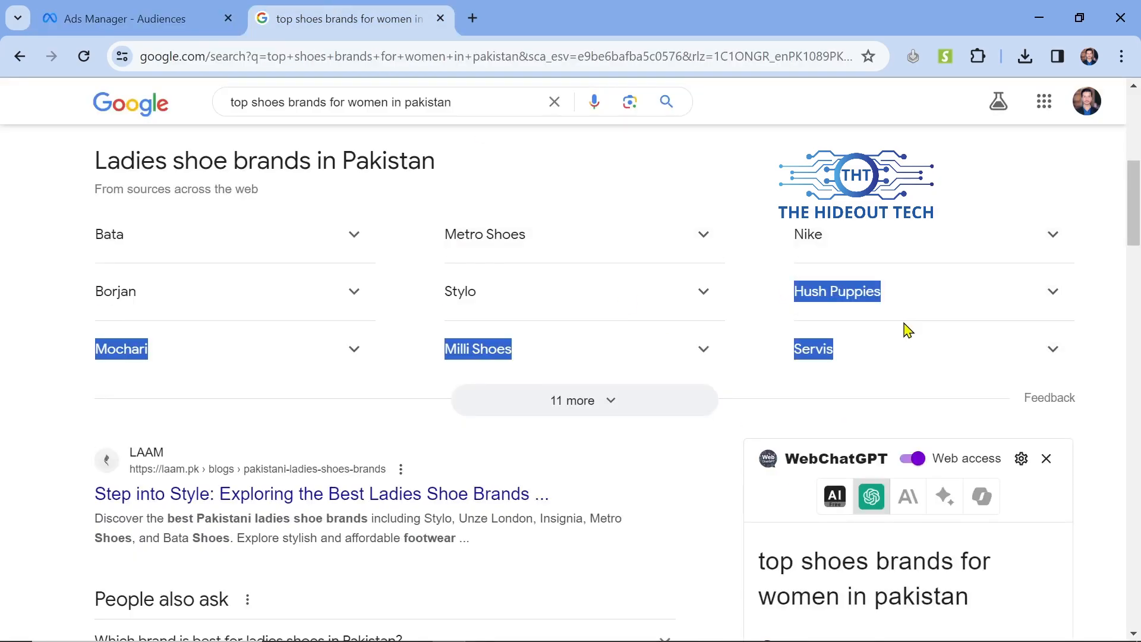
pyautogui.click(907, 330)
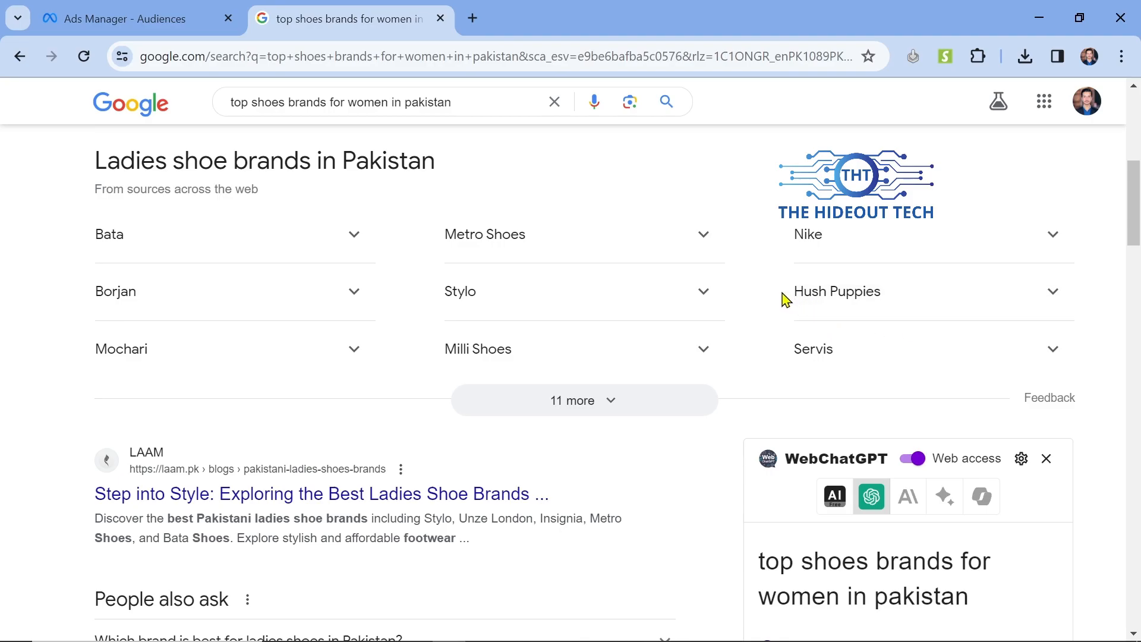
pyautogui.moveTo(786, 299); pyautogui.dragTo(881, 280)
pyautogui.hotkey('ctrl', 'c')
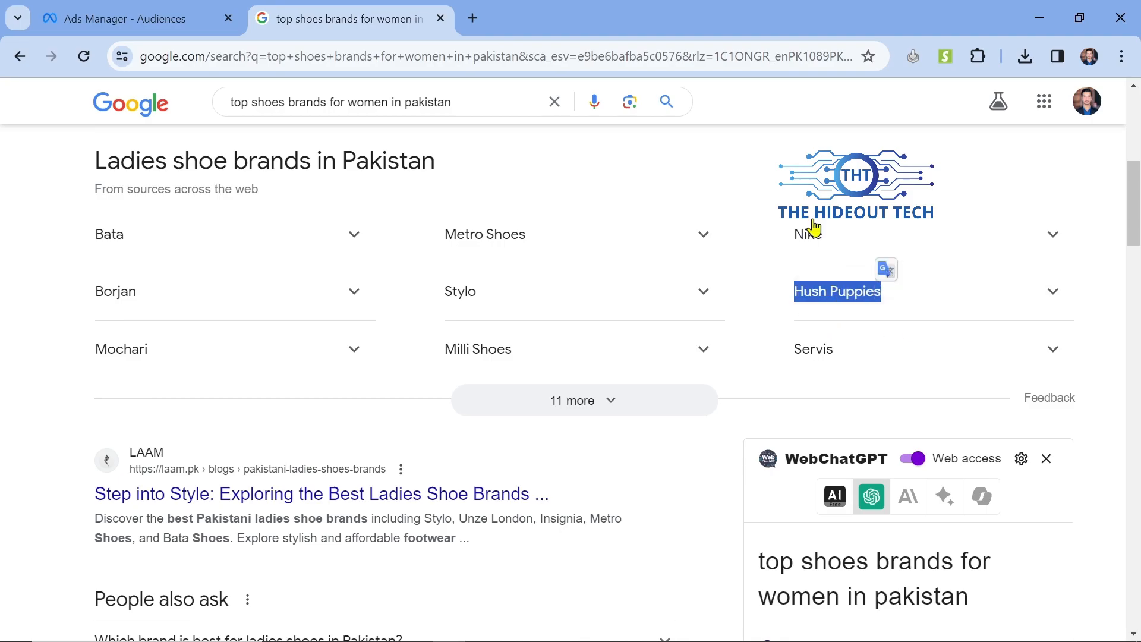
pyautogui.click(215, 11)
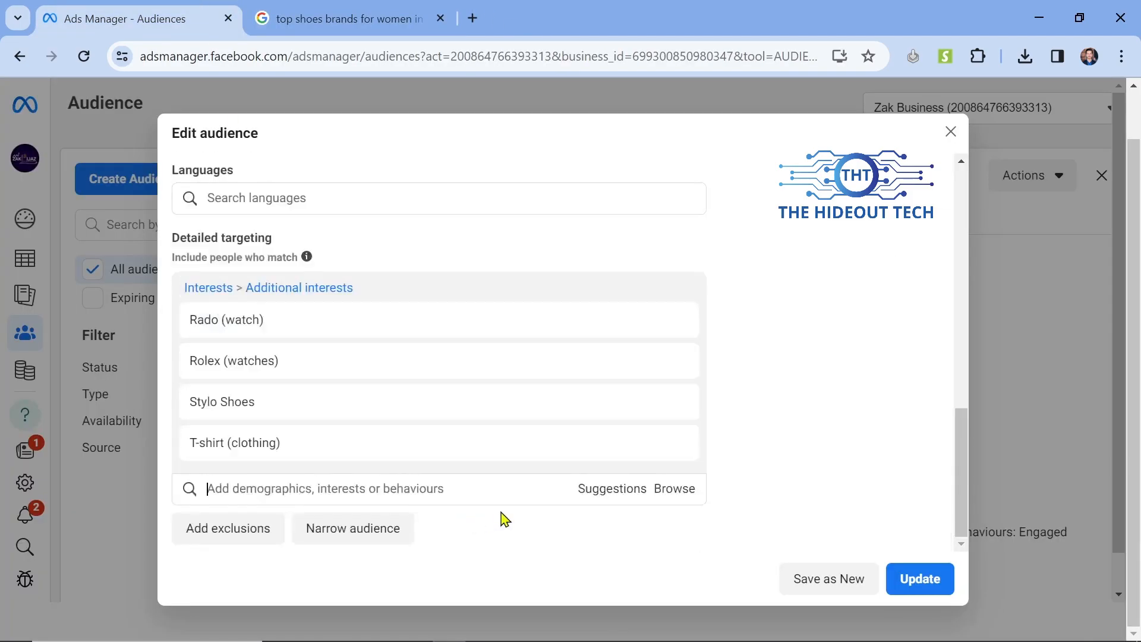
pyautogui.hotkey('ctrl', 'v')
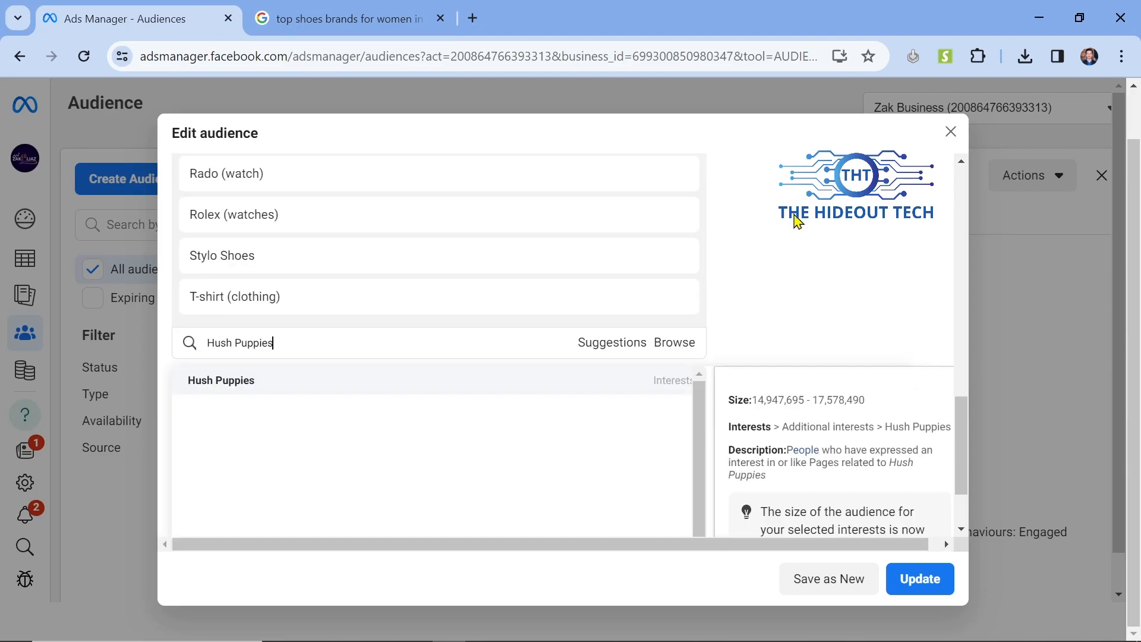
pyautogui.click(291, 392)
pyautogui.scroll(1, 884, 388)
pyautogui.scroll(-2, 356, 346)
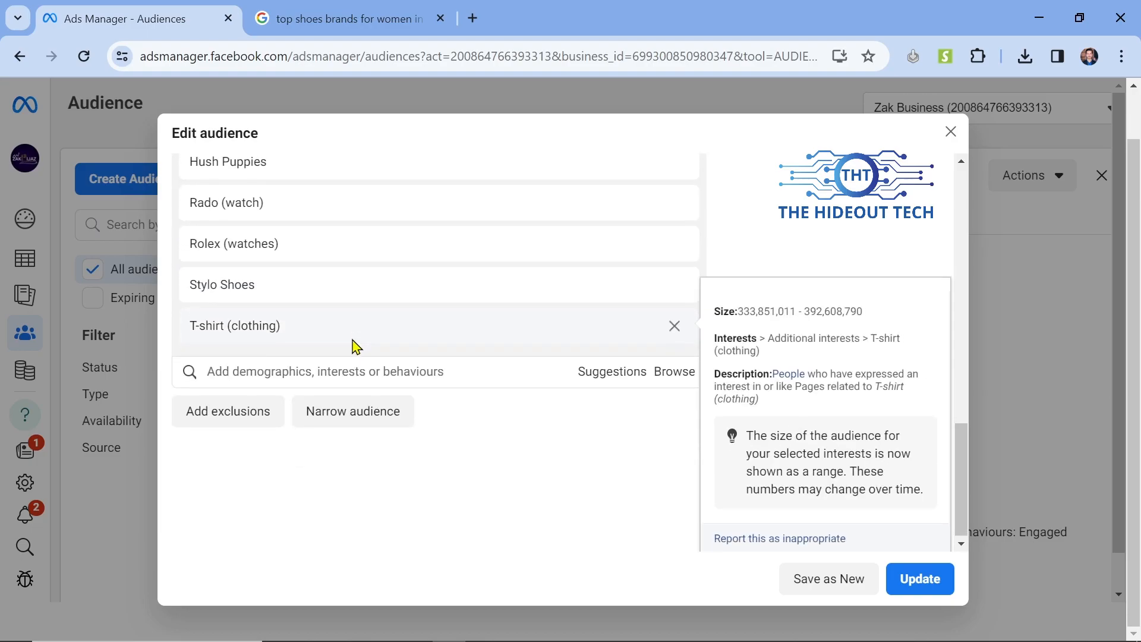
pyautogui.scroll(3, 356, 346)
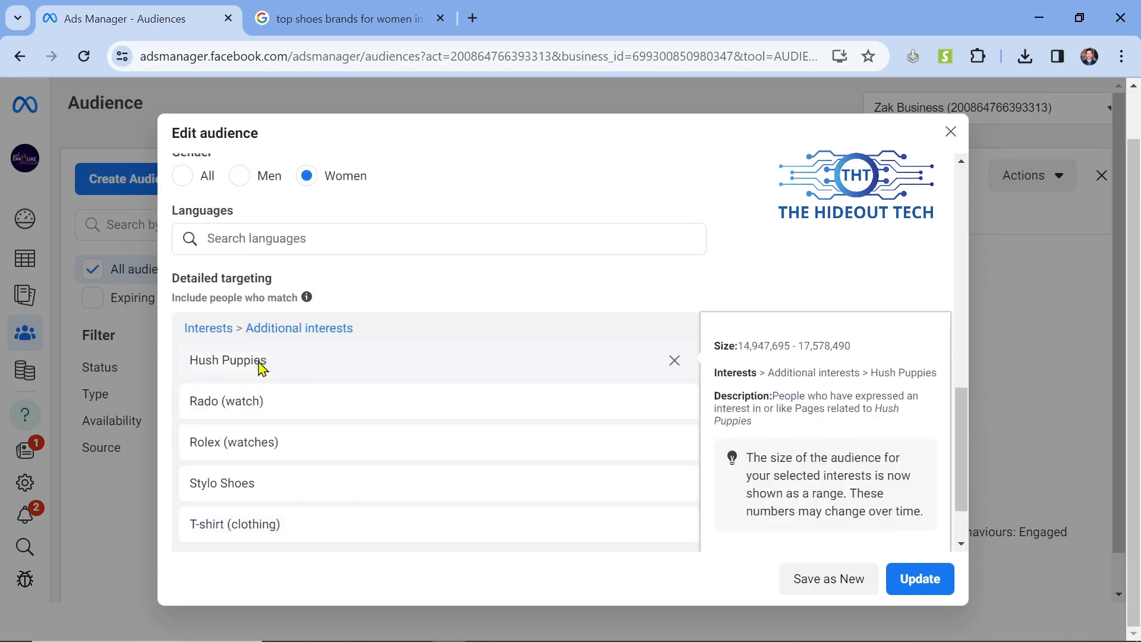
# Review the audience's detailed targeting interests together with its age, gender and summary settings.
pyautogui.scroll(-2, 807, 361)
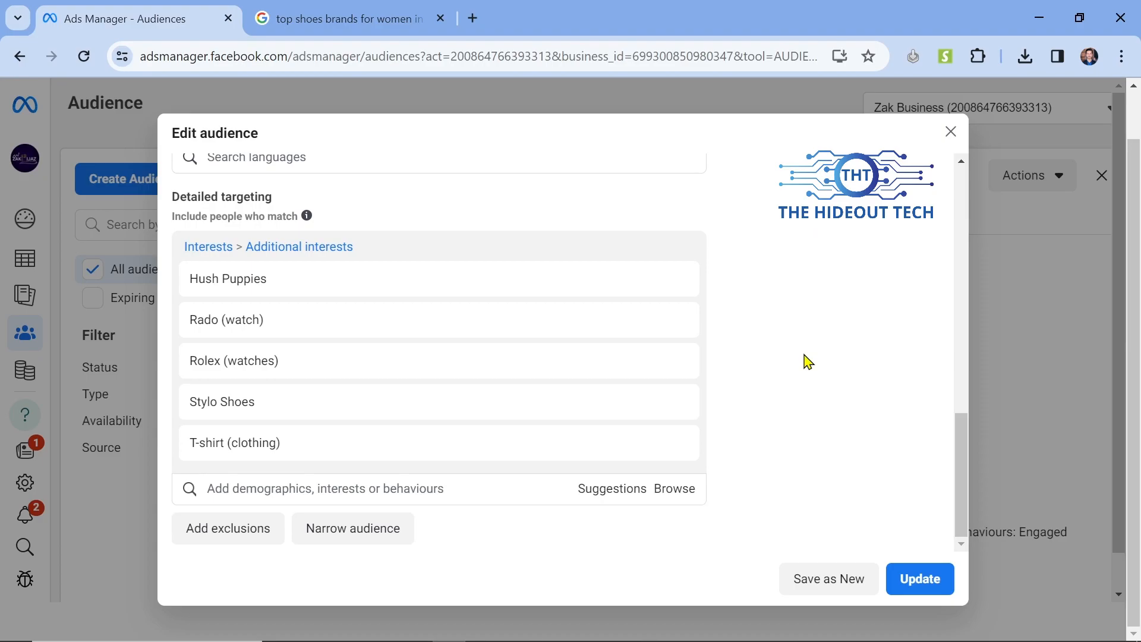
pyautogui.moveTo(253, 375)
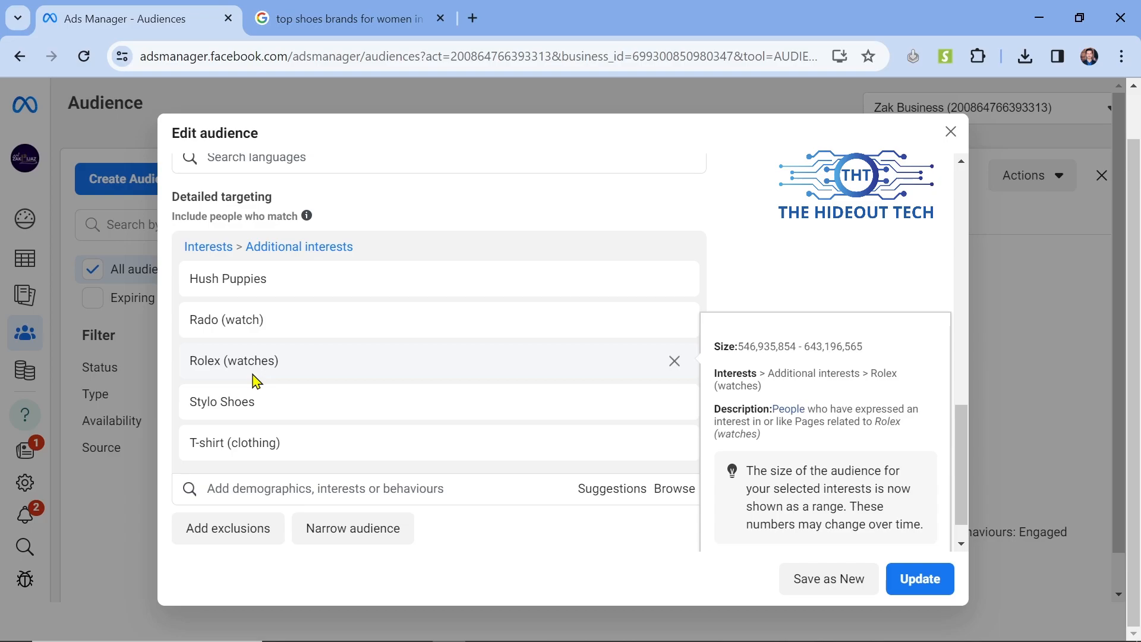
pyautogui.scroll(1, 253, 380)
pyautogui.scroll(-1, 254, 377)
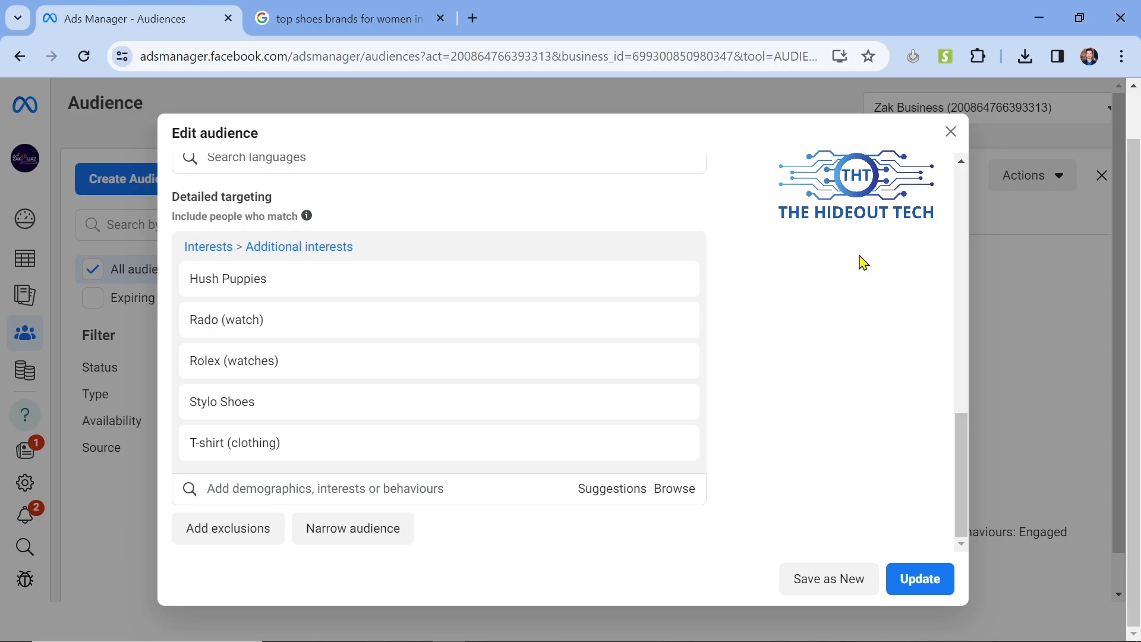
pyautogui.scroll(3, 864, 262)
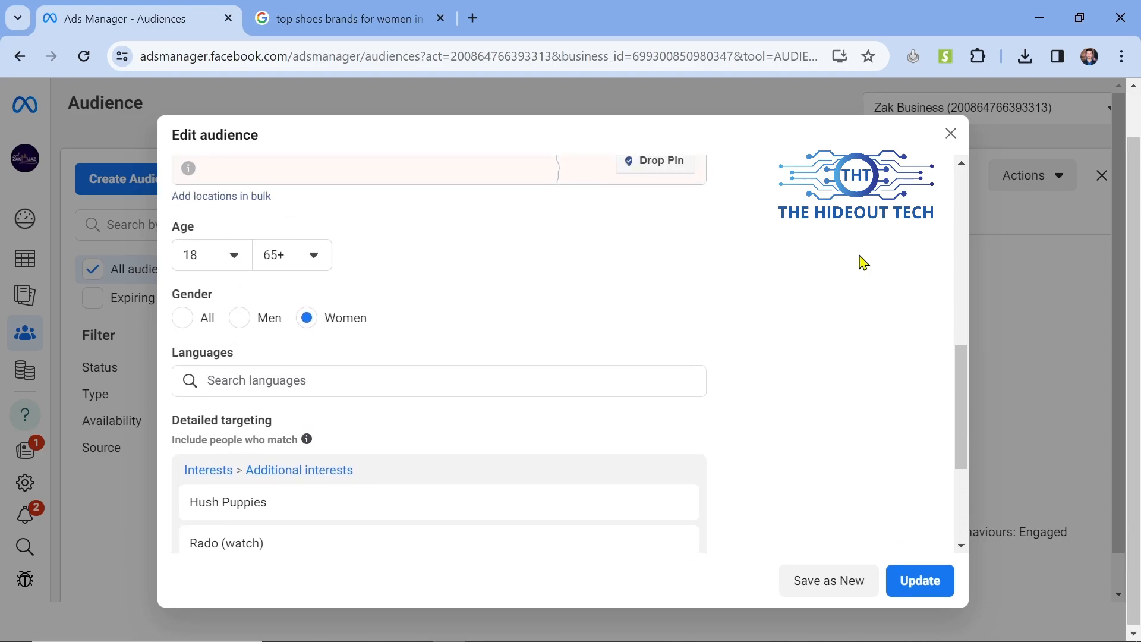
pyautogui.scroll(-3, 863, 263)
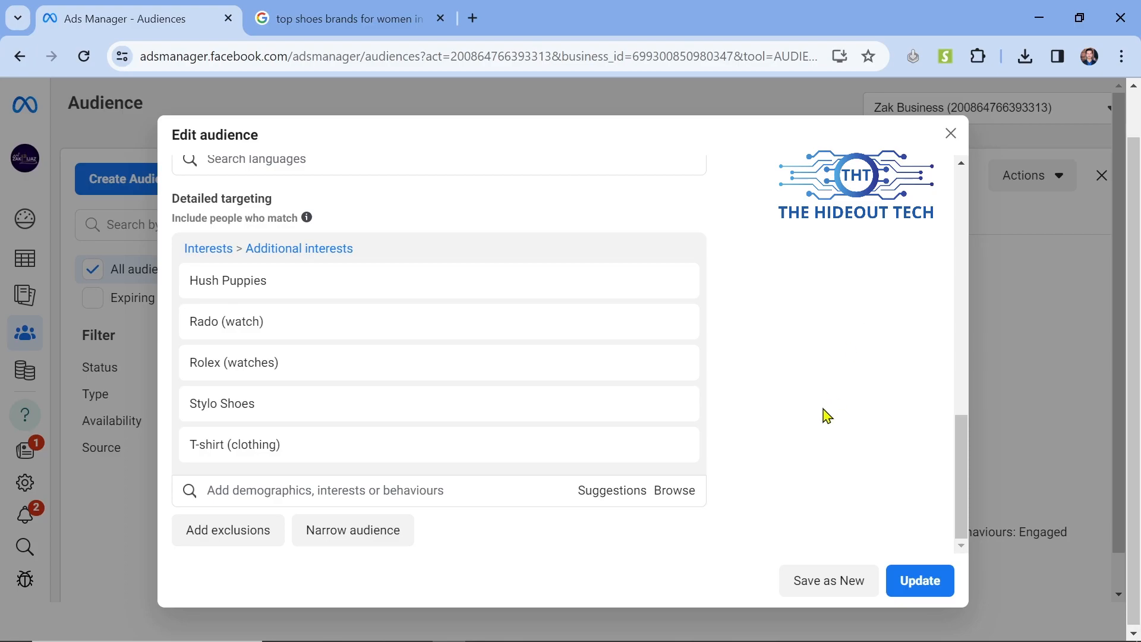
pyautogui.scroll(5, 827, 423)
pyautogui.scroll(-5, 826, 423)
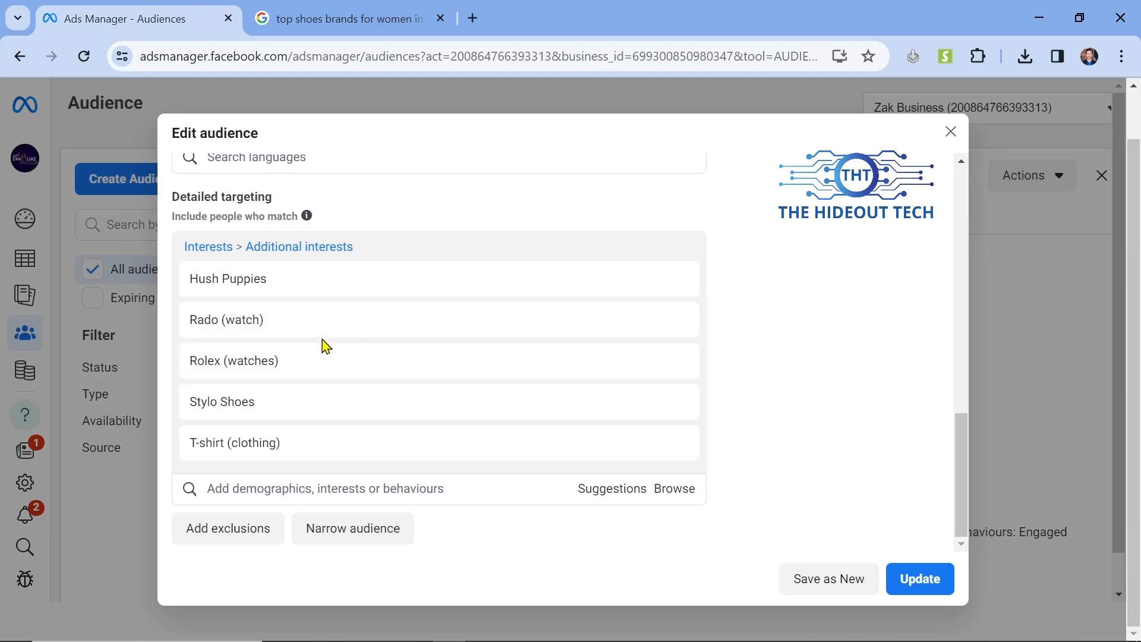
pyautogui.scroll(10, 824, 250)
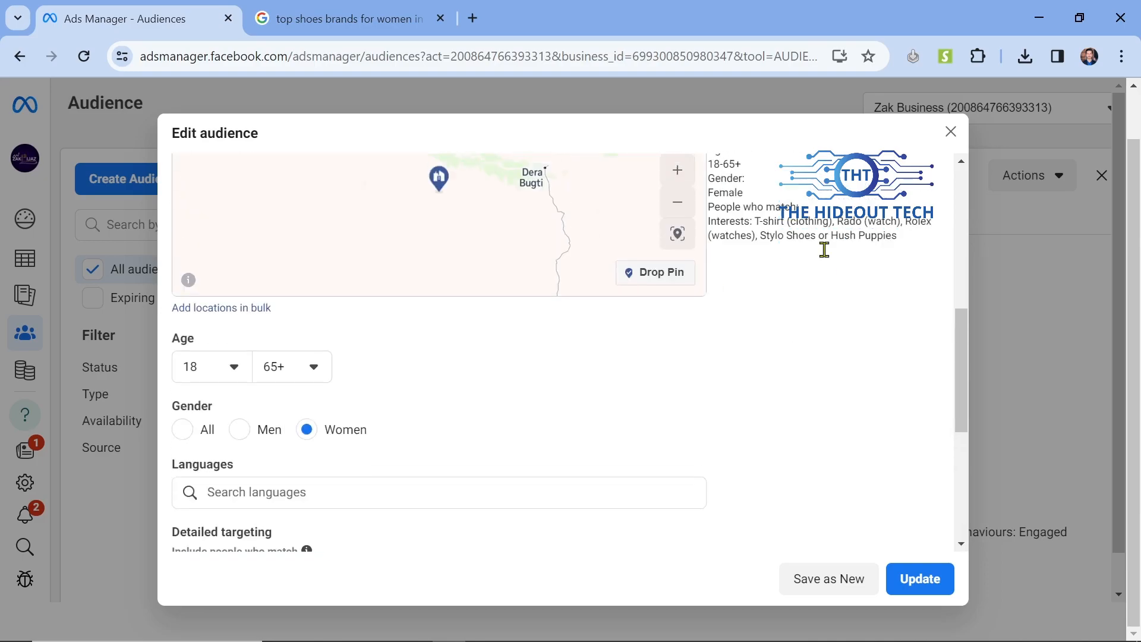
pyautogui.scroll(3, 824, 249)
pyautogui.scroll(-10, 826, 253)
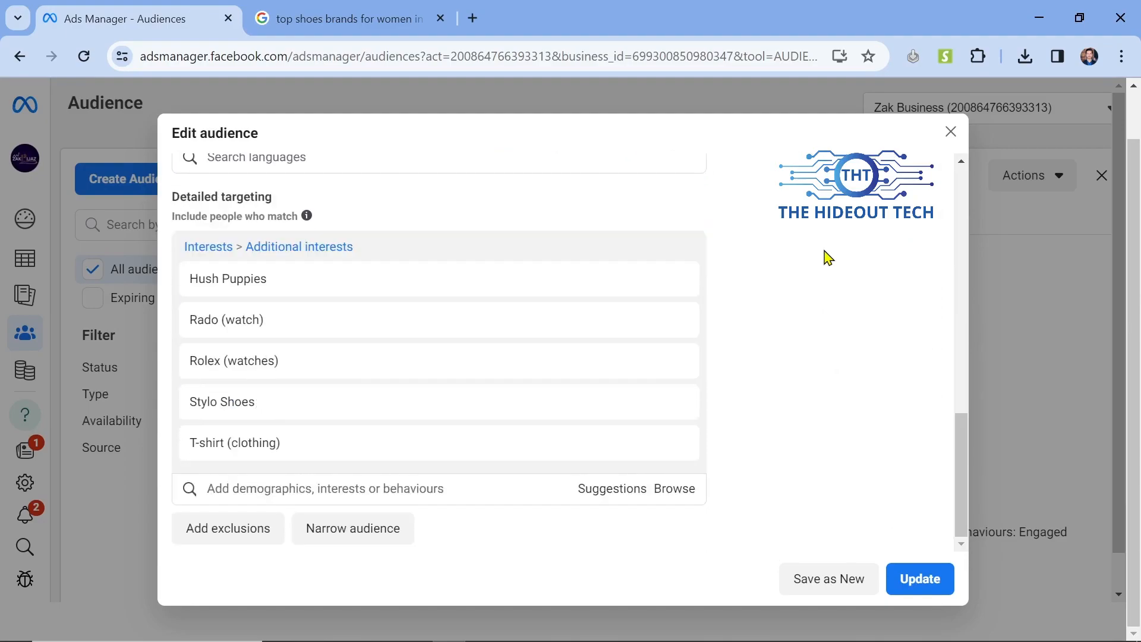
pyautogui.scroll(2, 828, 256)
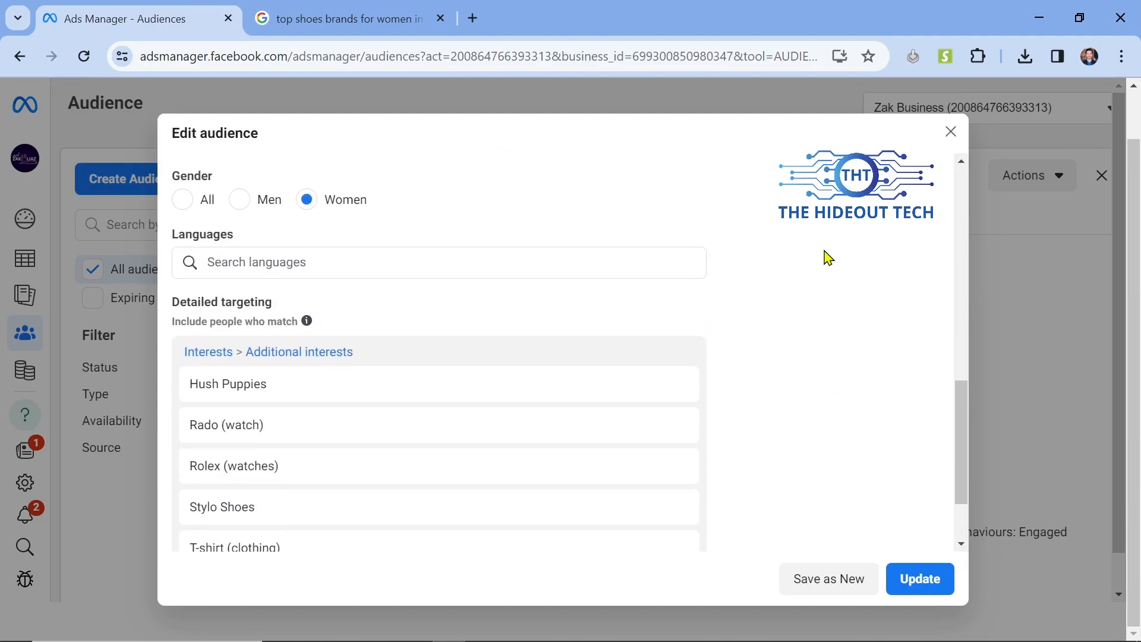
pyautogui.scroll(-2, 828, 258)
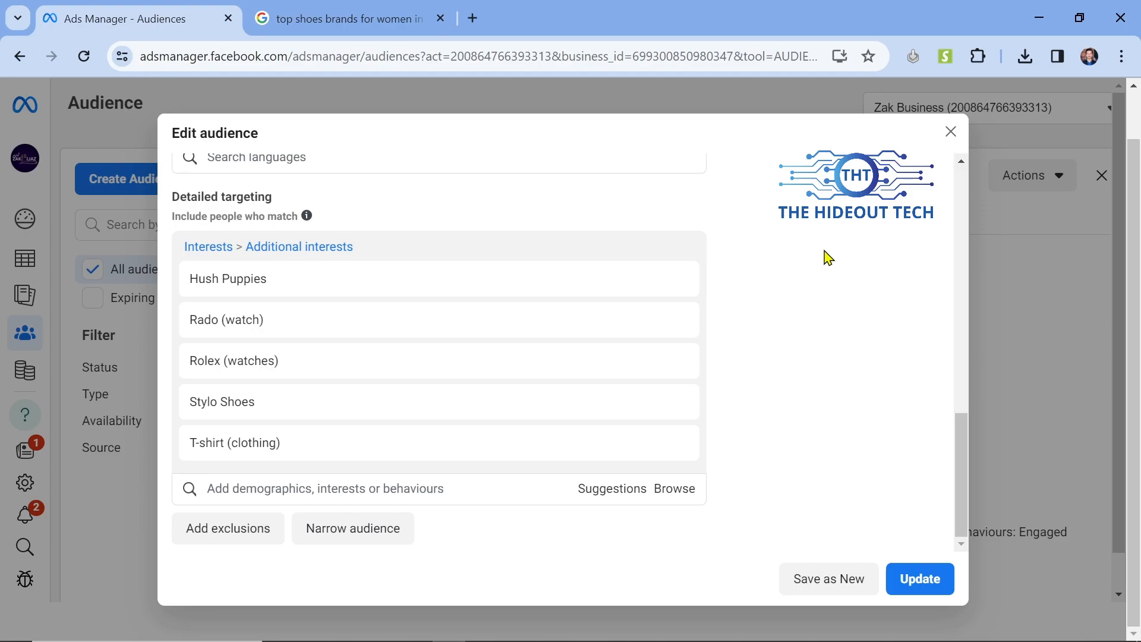
# Start saving the edited audience as a new one and set its name to "Clothing Brand - 03".
pyautogui.click(826, 579)
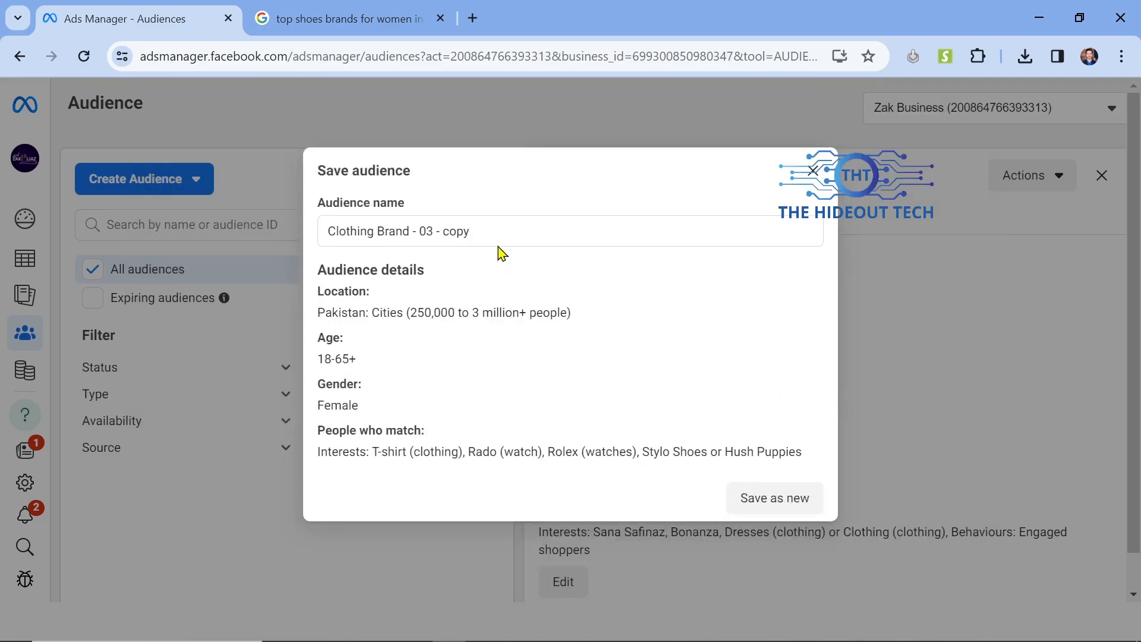
pyautogui.click(498, 231)
pyautogui.press('BackSpace')
pyautogui.press('BackSpace')
pyautogui.press('BackSpace')
pyautogui.press('BackSpace')
pyautogui.press('BackSpace')
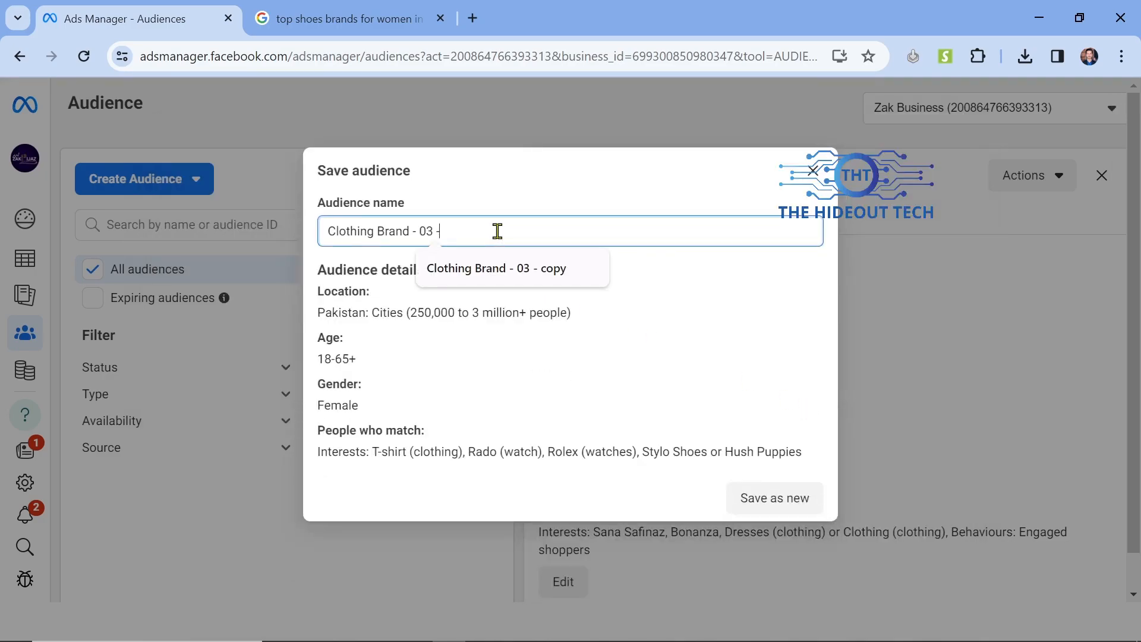
pyautogui.click(676, 354)
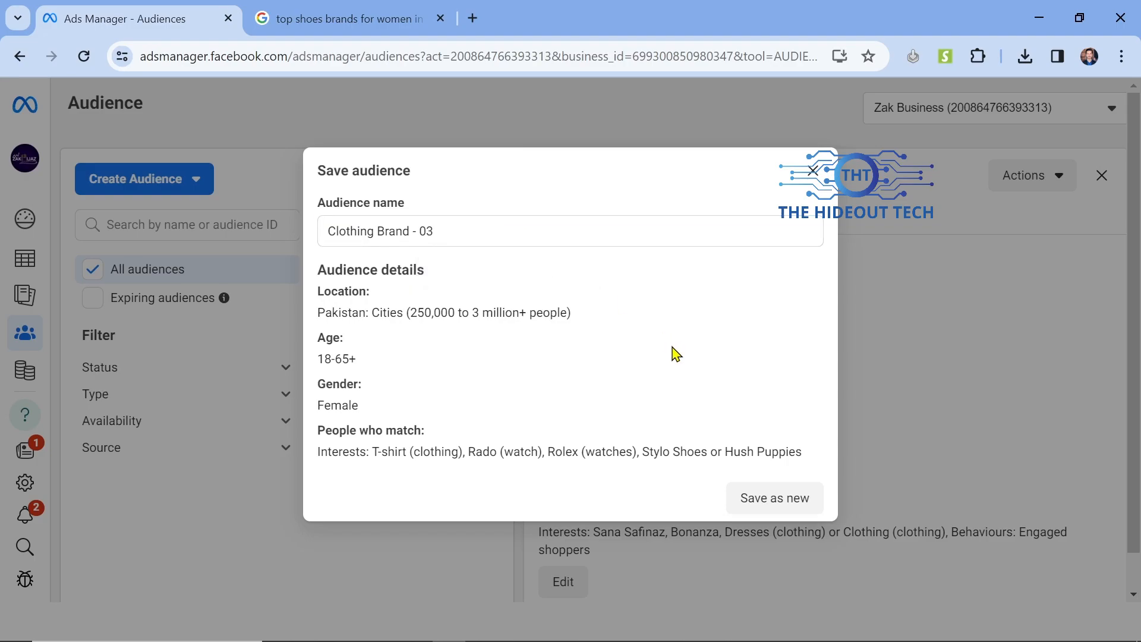